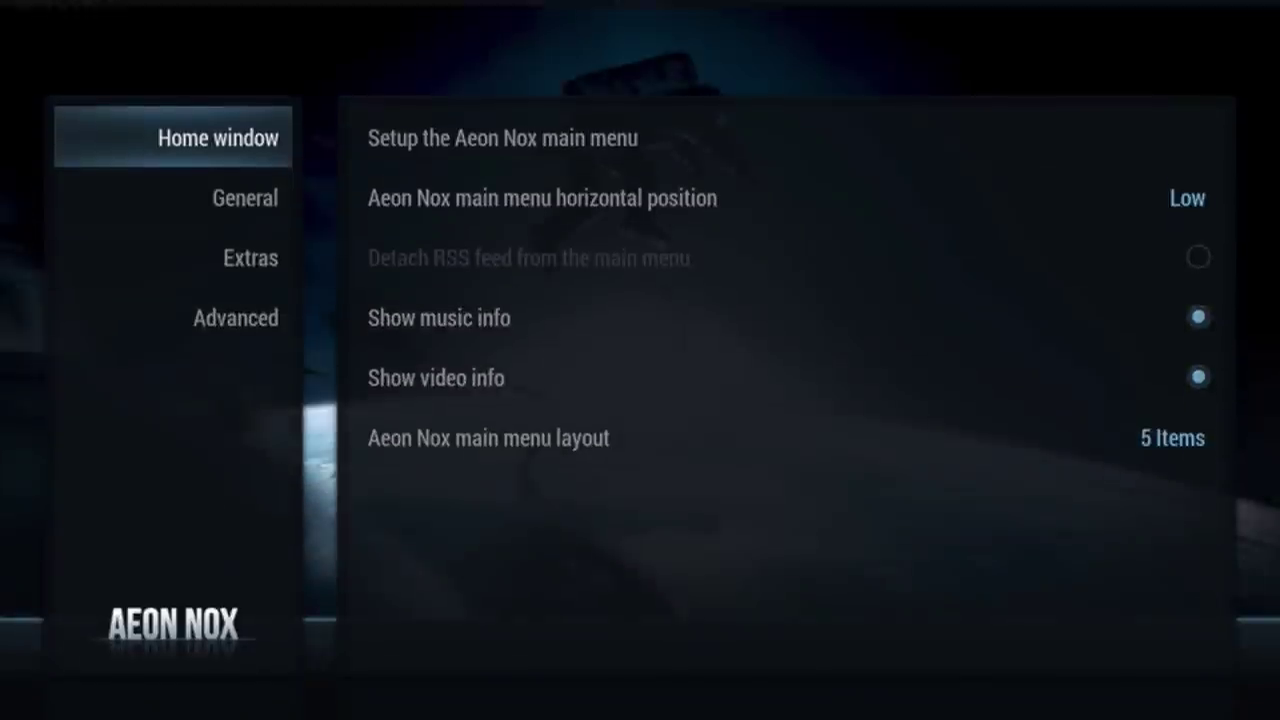
Open 'Setup the Aeon Nox main menu' and browse the item list back to PICTURES
key("Right")
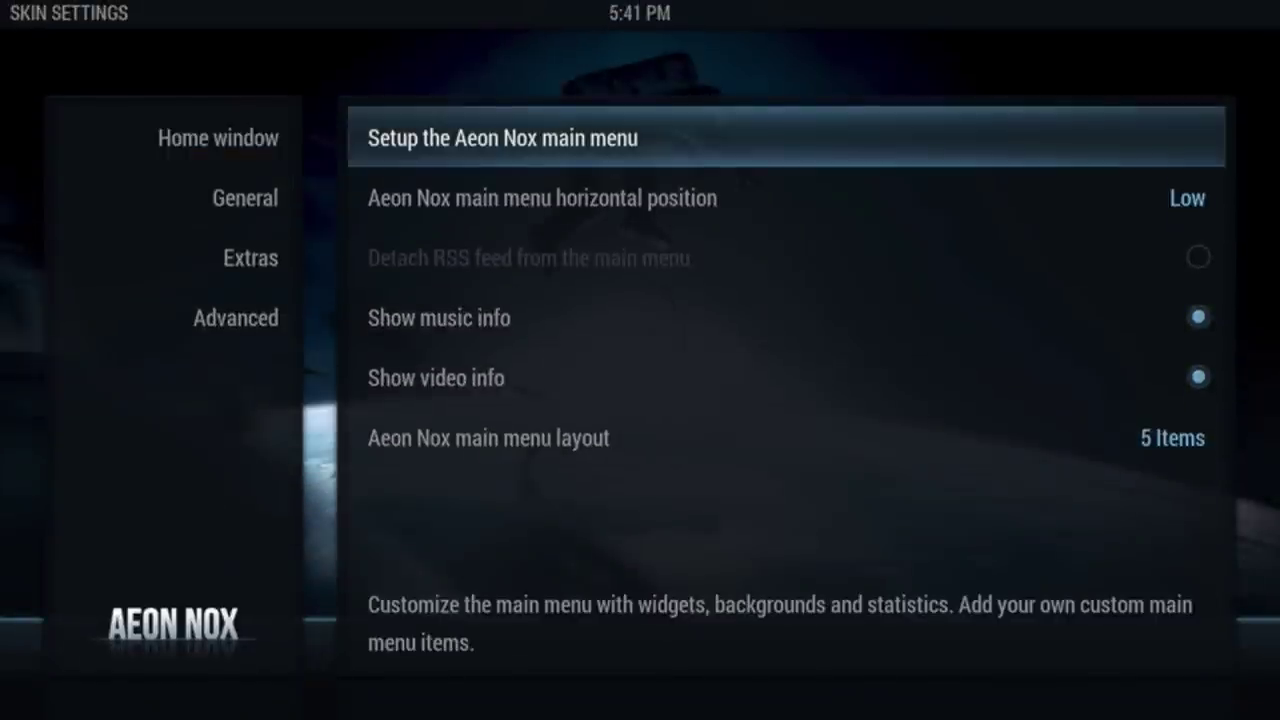
key("Return")
key("Up")
key("Down")
key("Down")
key("Down")
key("Down")
key("Down")
key("Down")
key("Down")
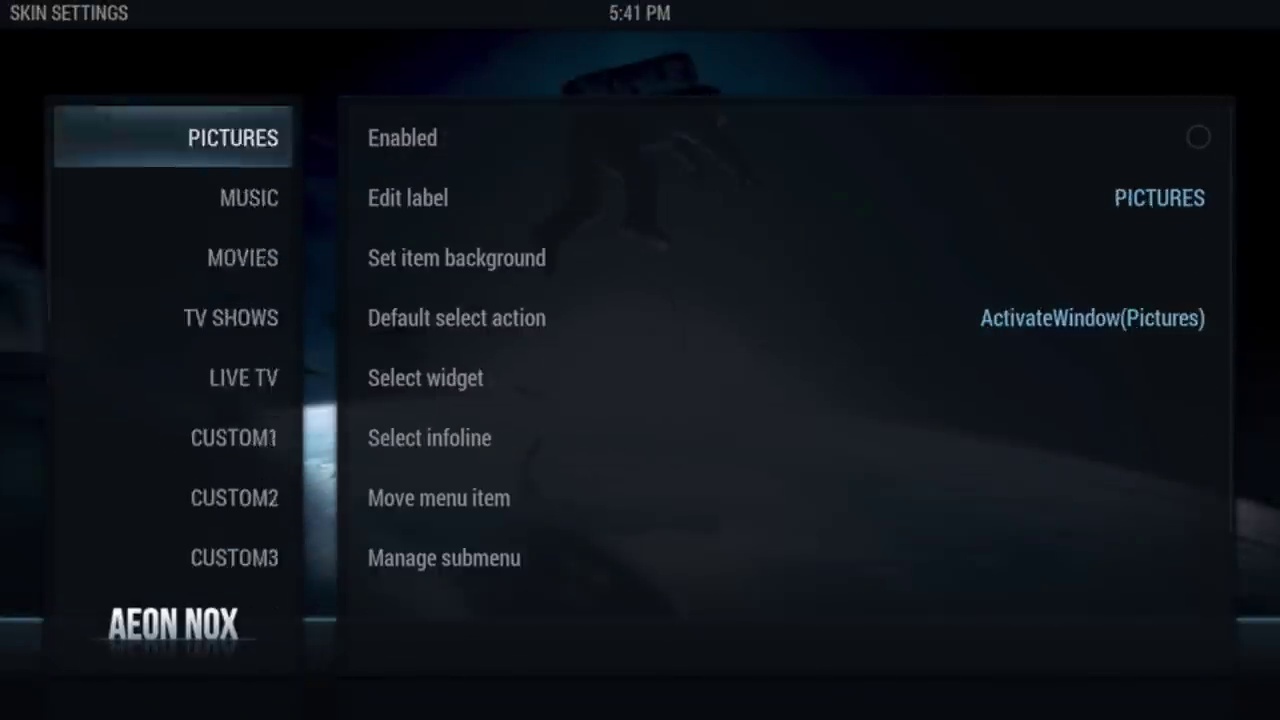
key("Down")
key("Down")
key("Down")
key("Down")
key("Down")
key("Down")
key("Down")
key("Down")
key("Down")
key("Down")
key("Down")
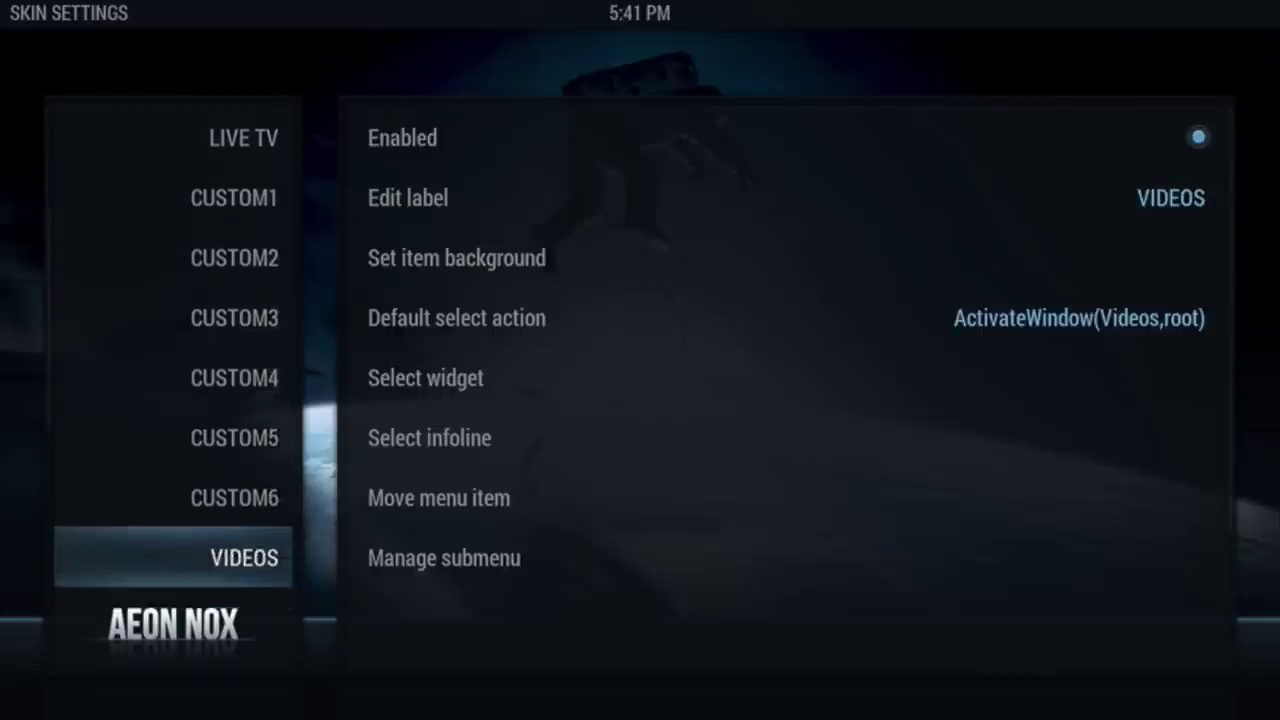
key("Down")
key("Down")
key("Down")
key("Down")
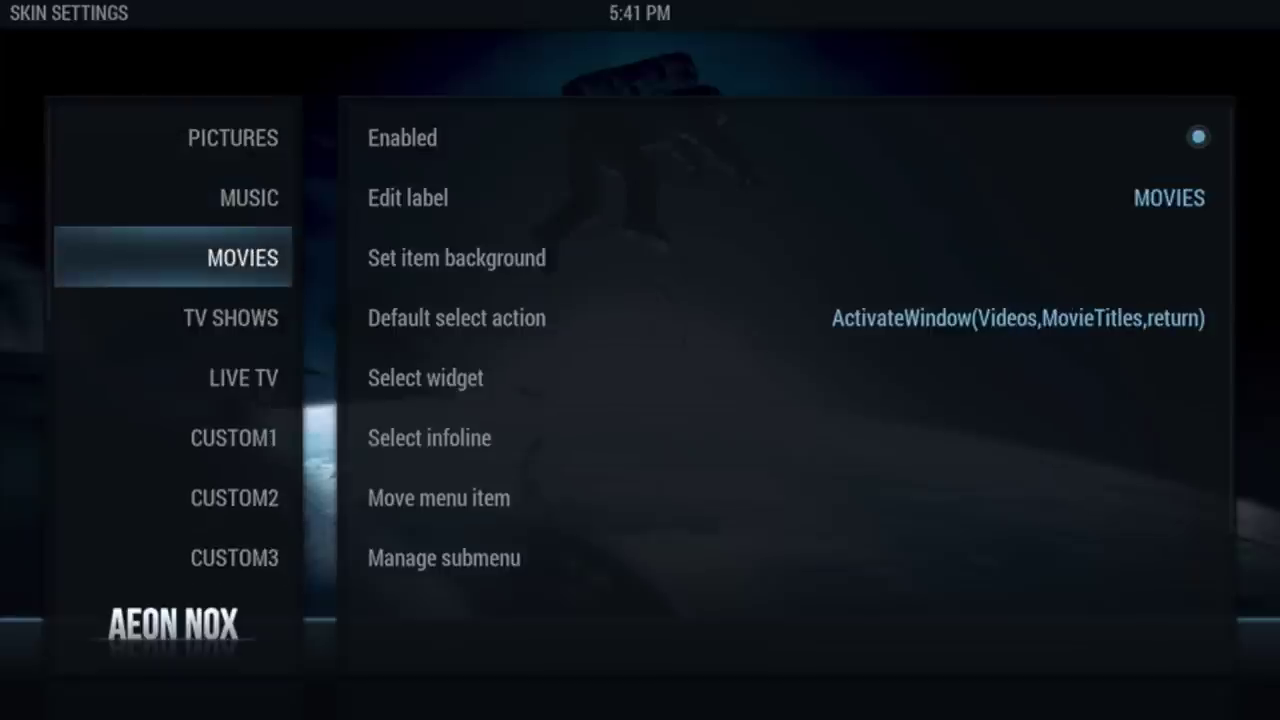
key("Up")
key("Up")
key("Up")
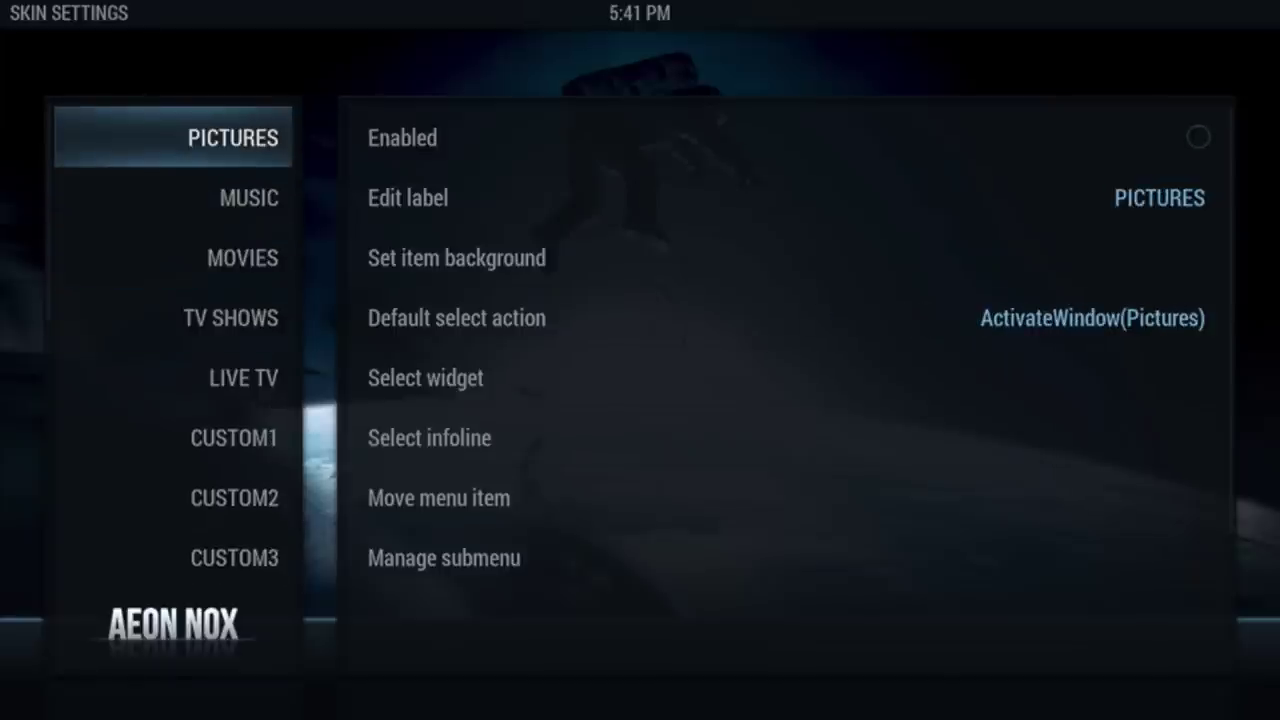
Inspect the settings panels of PICTURES, MUSIC and MOVIES in turn
key("Right")
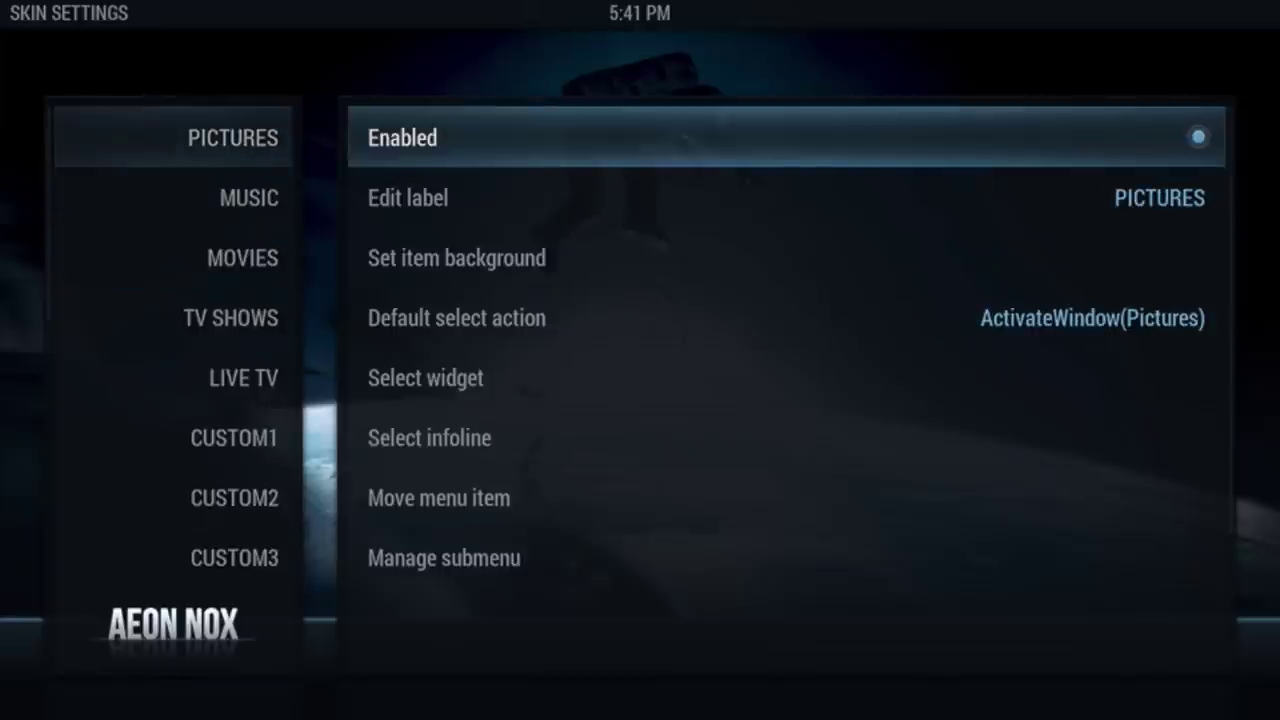
key("Left")
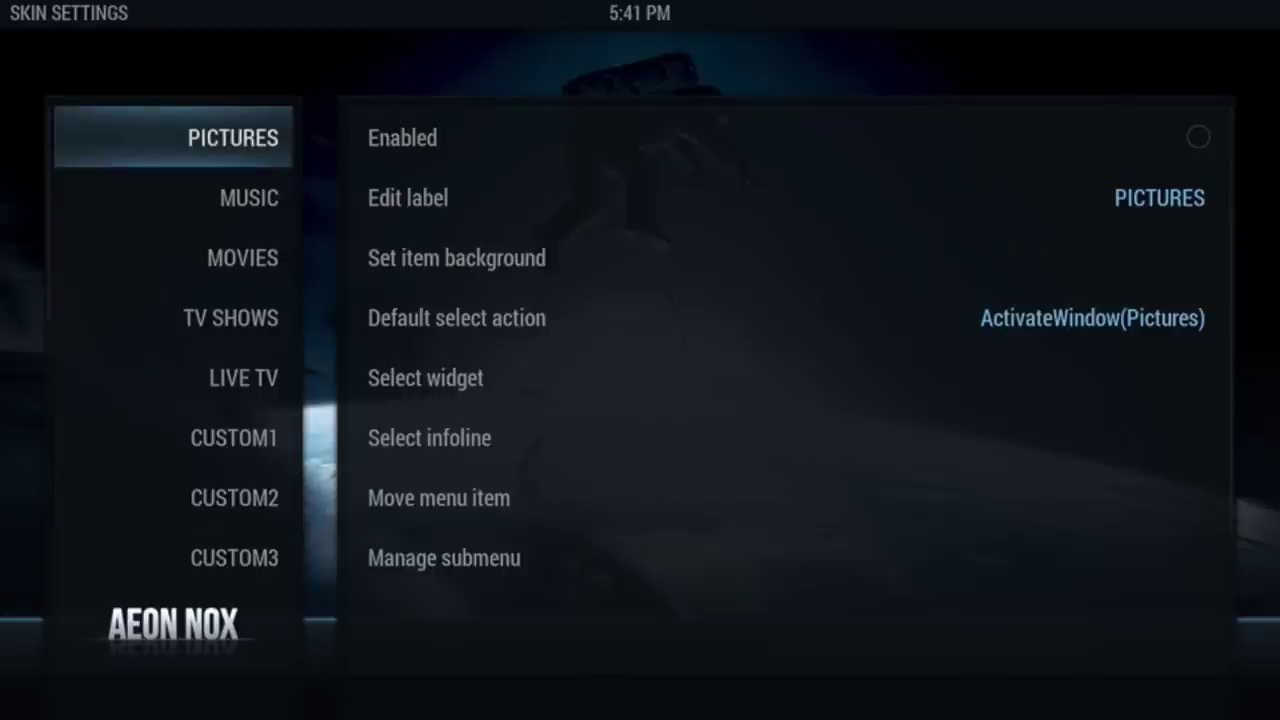
key("Down")
key("Right")
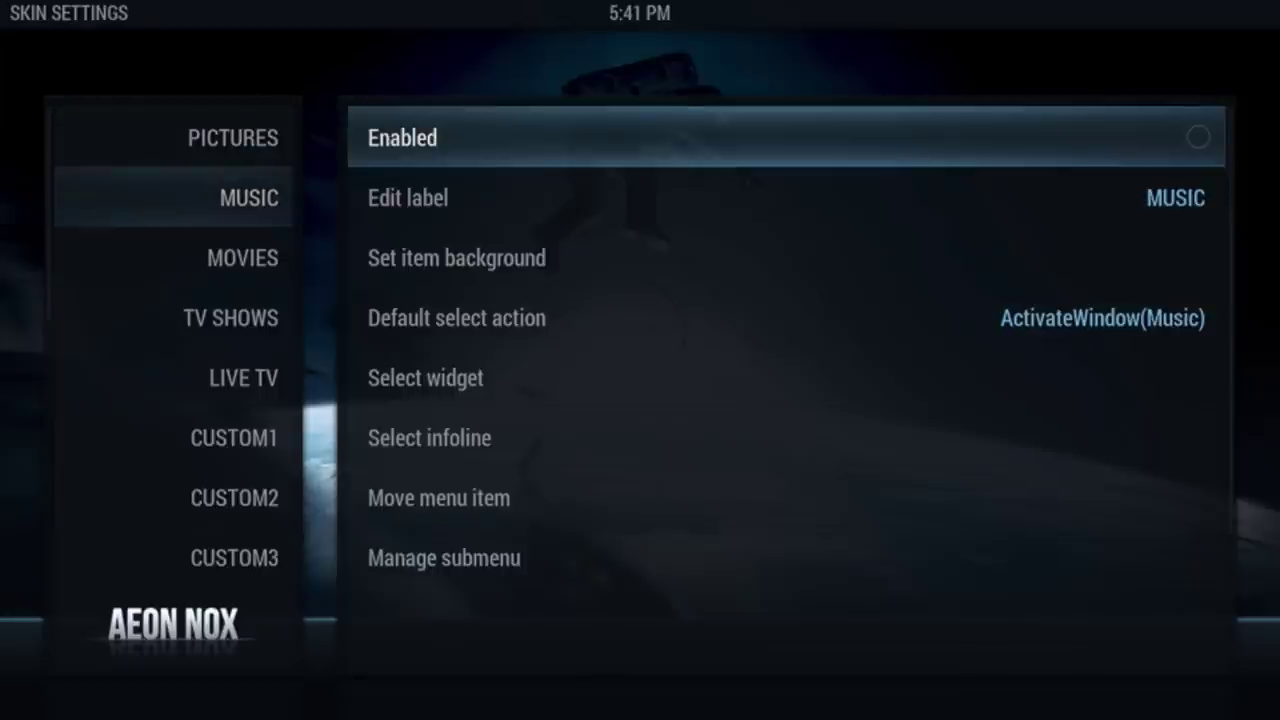
key("Left")
key("Down")
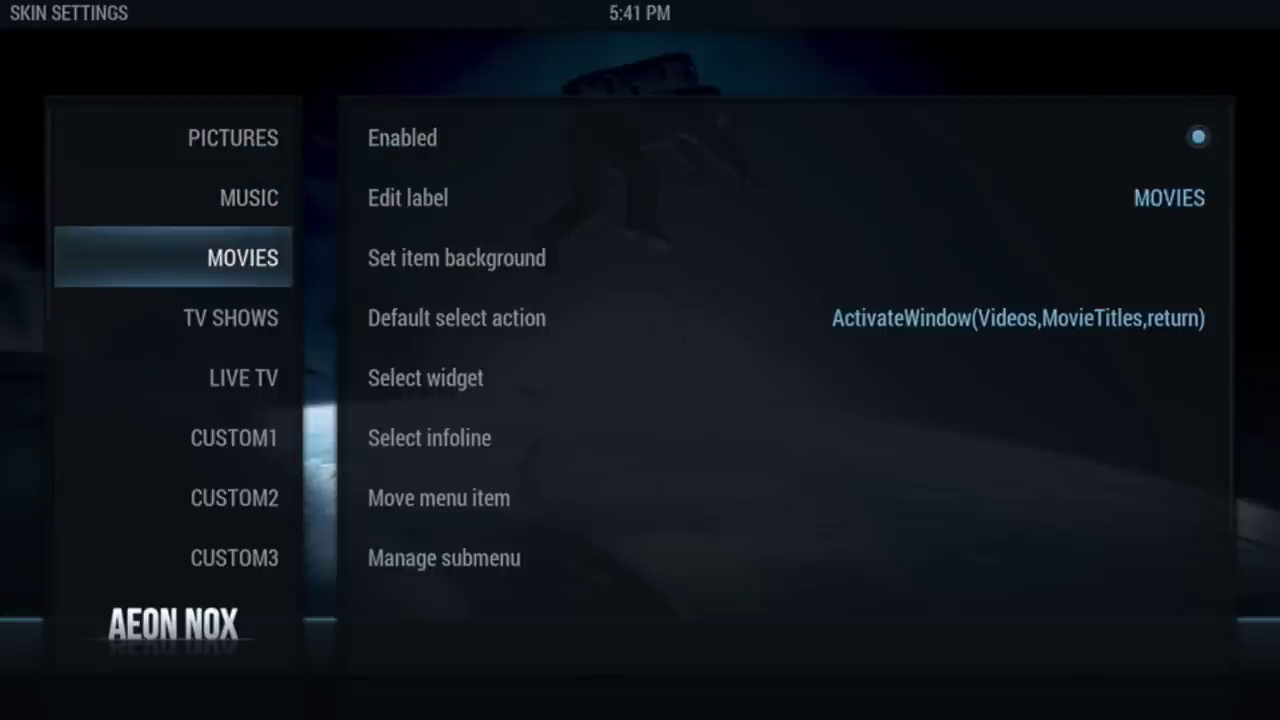
key("Right")
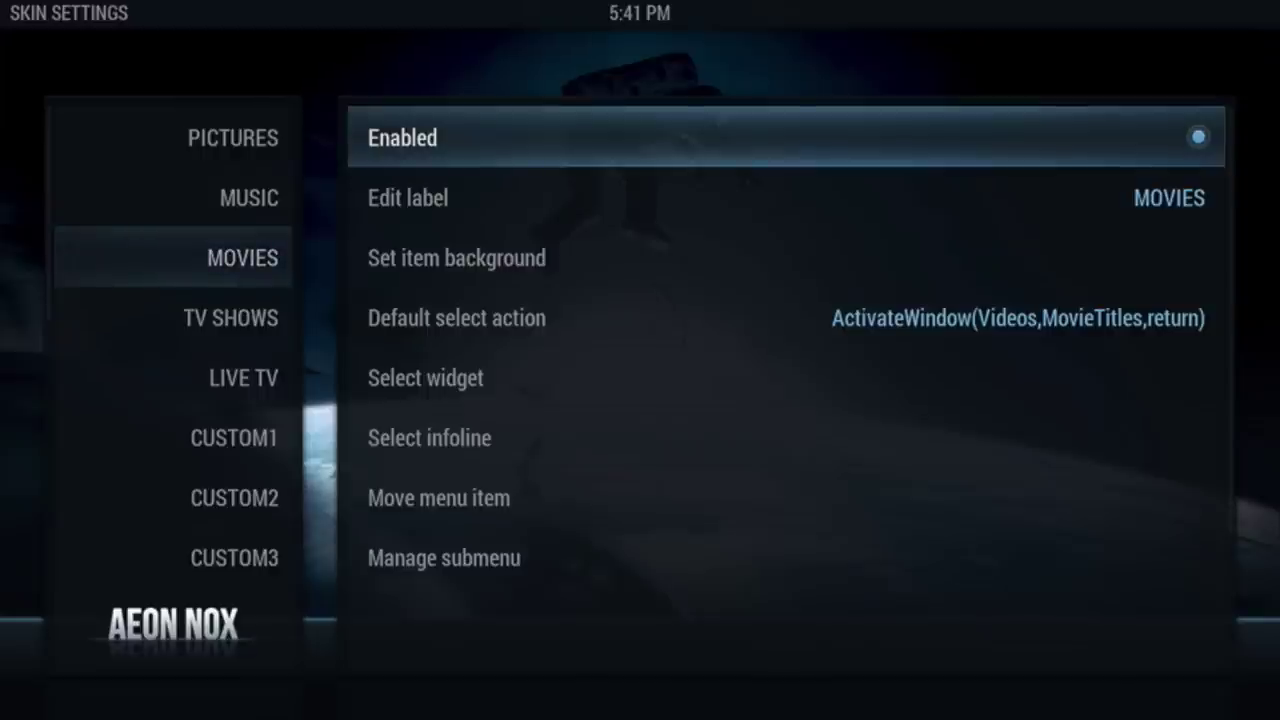
key("Left")
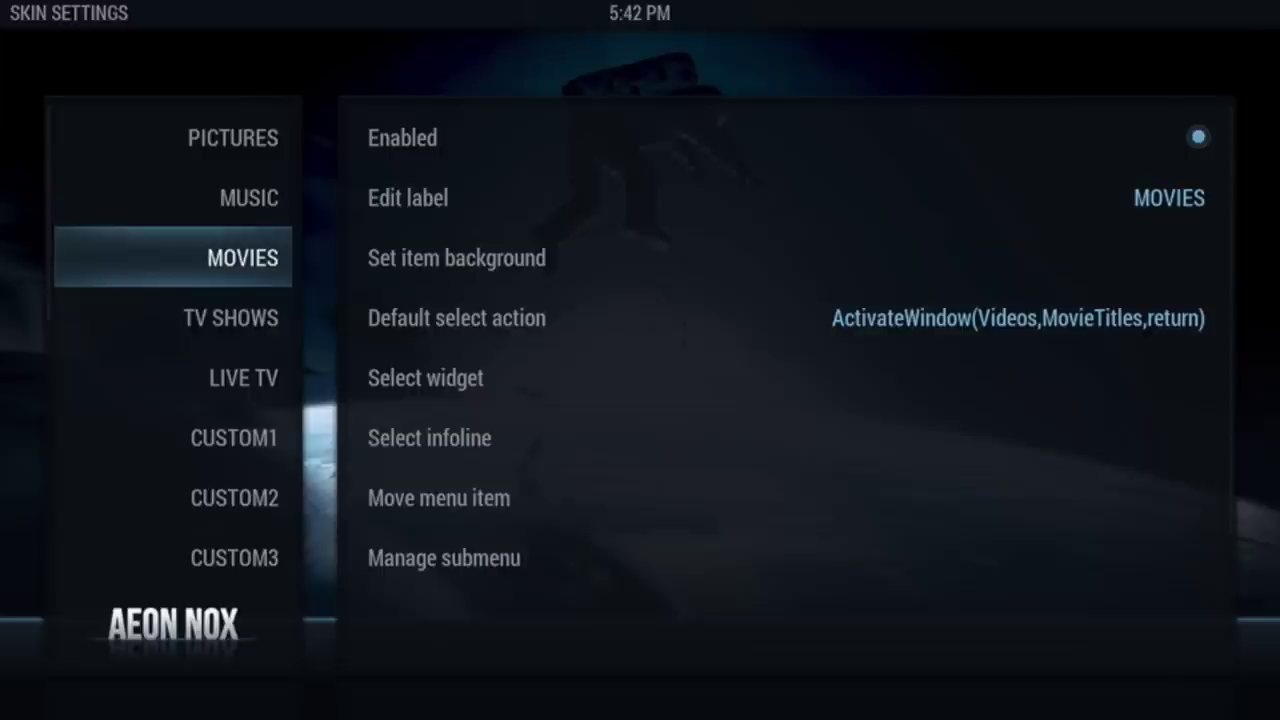
Review the TV SHOWS, MOVIES, LIVE TV and VIDEOS menu items
key("Down")
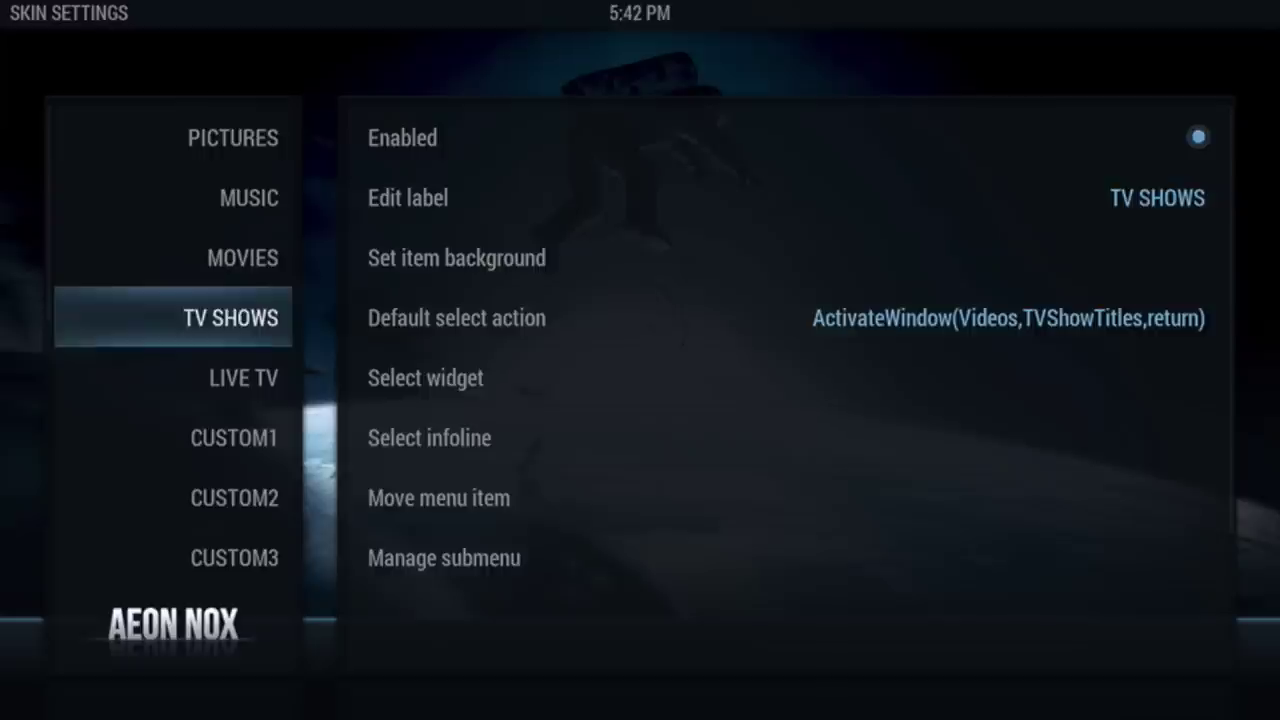
key("Up")
key("Down")
key("Up")
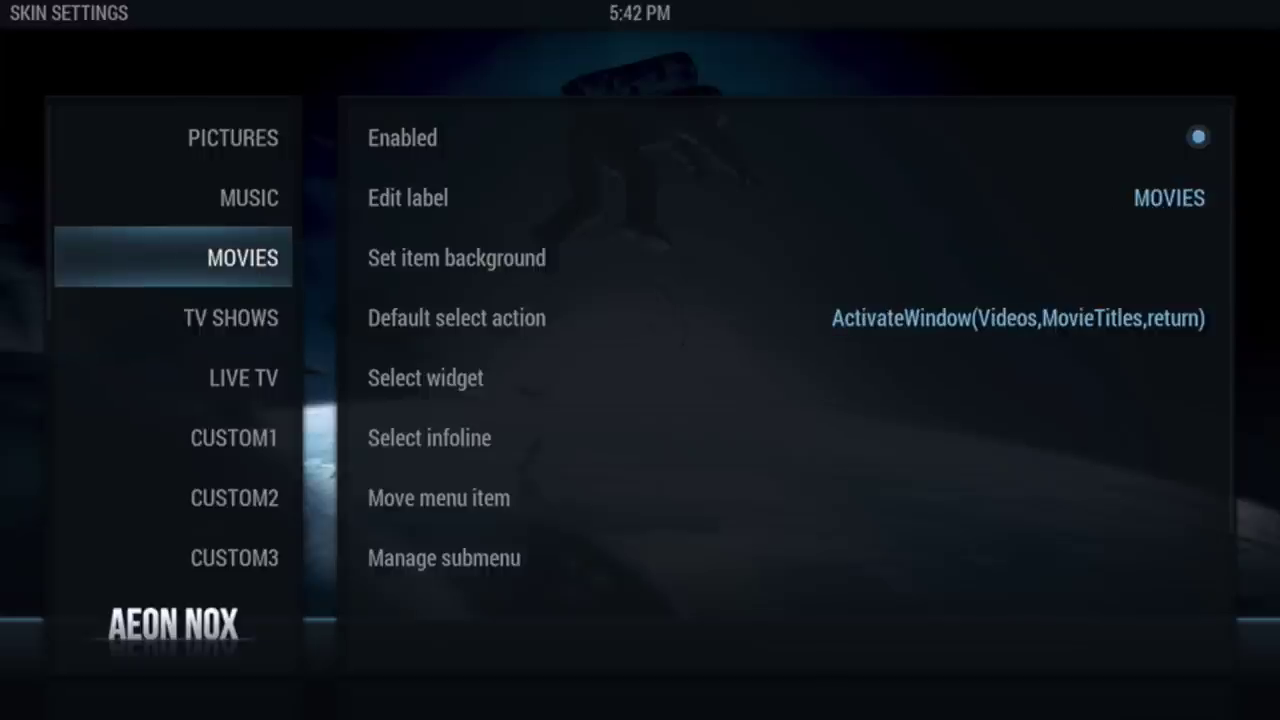
key("Down")
key("Down")
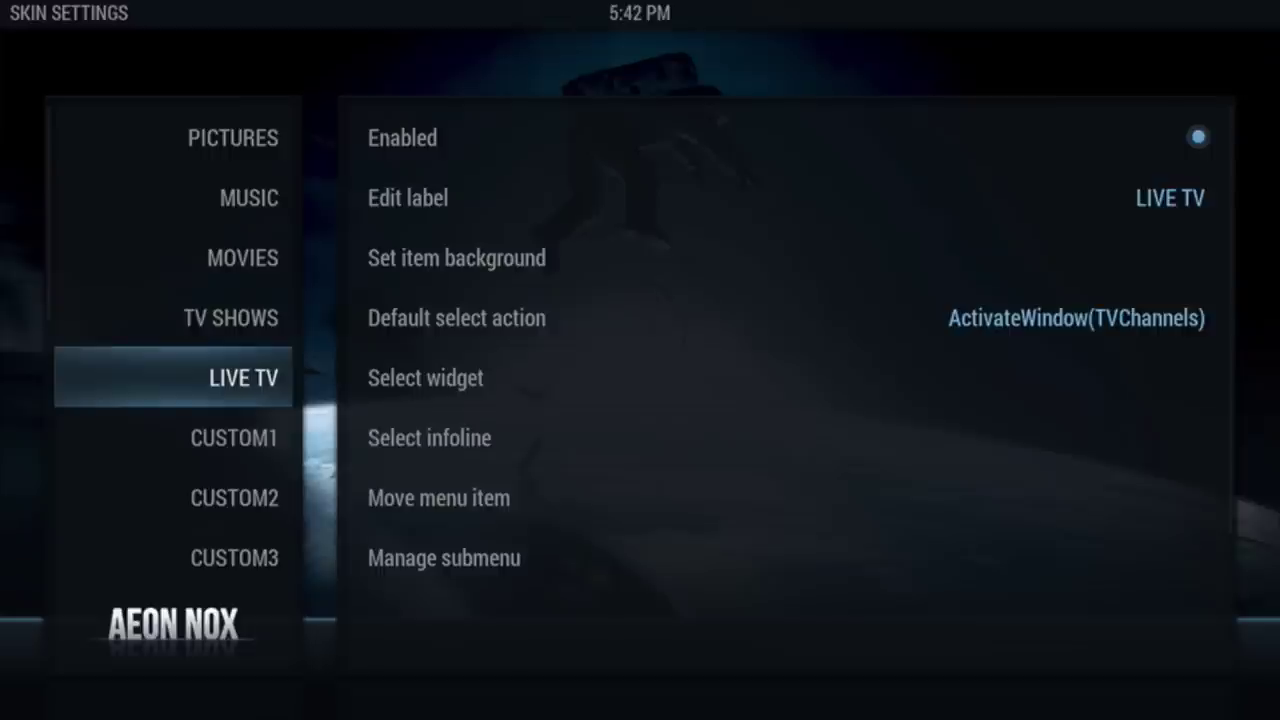
key("Down")
key("Down")
key("Down")
key("Down")
key("Down")
key("Down")
key("Down")
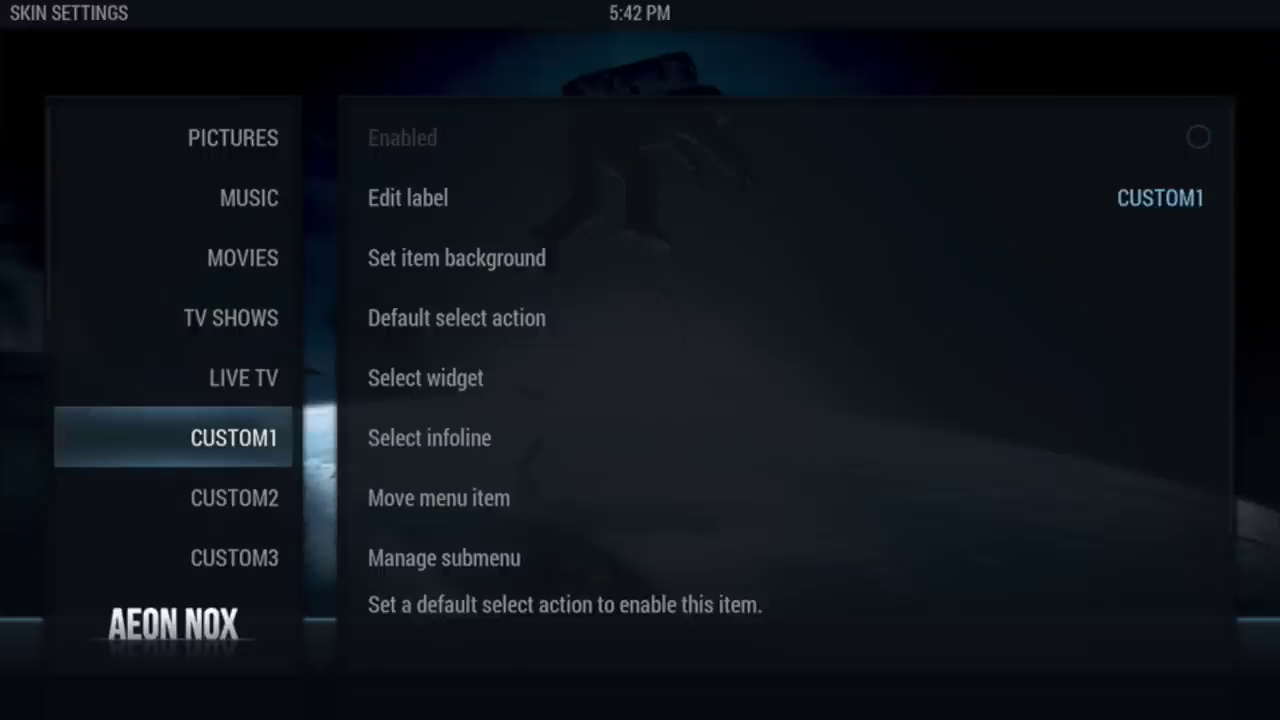
key("Down")
key("Down")
key("Down")
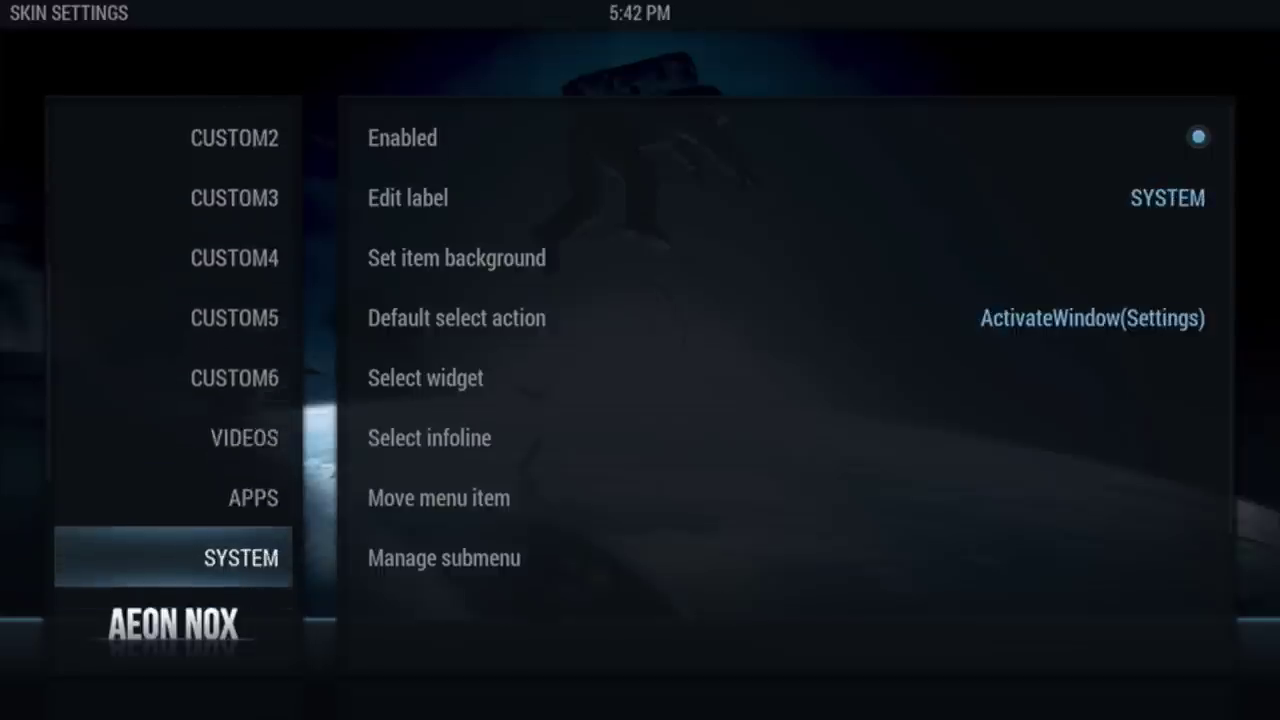
key("Up")
key("Up")
key("Up")
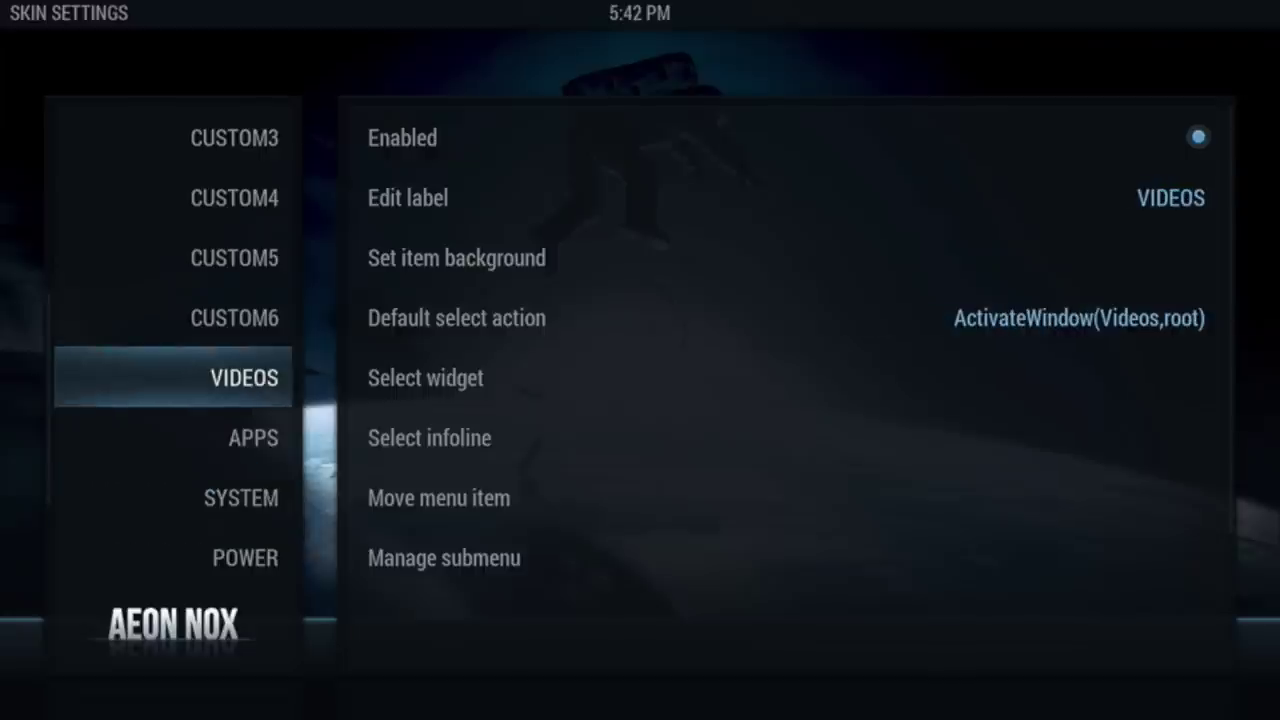
Review APPS, SYSTEM, POWER, FAVOURITES and WEATHER, settling on the CONCERTS item
key("Down")
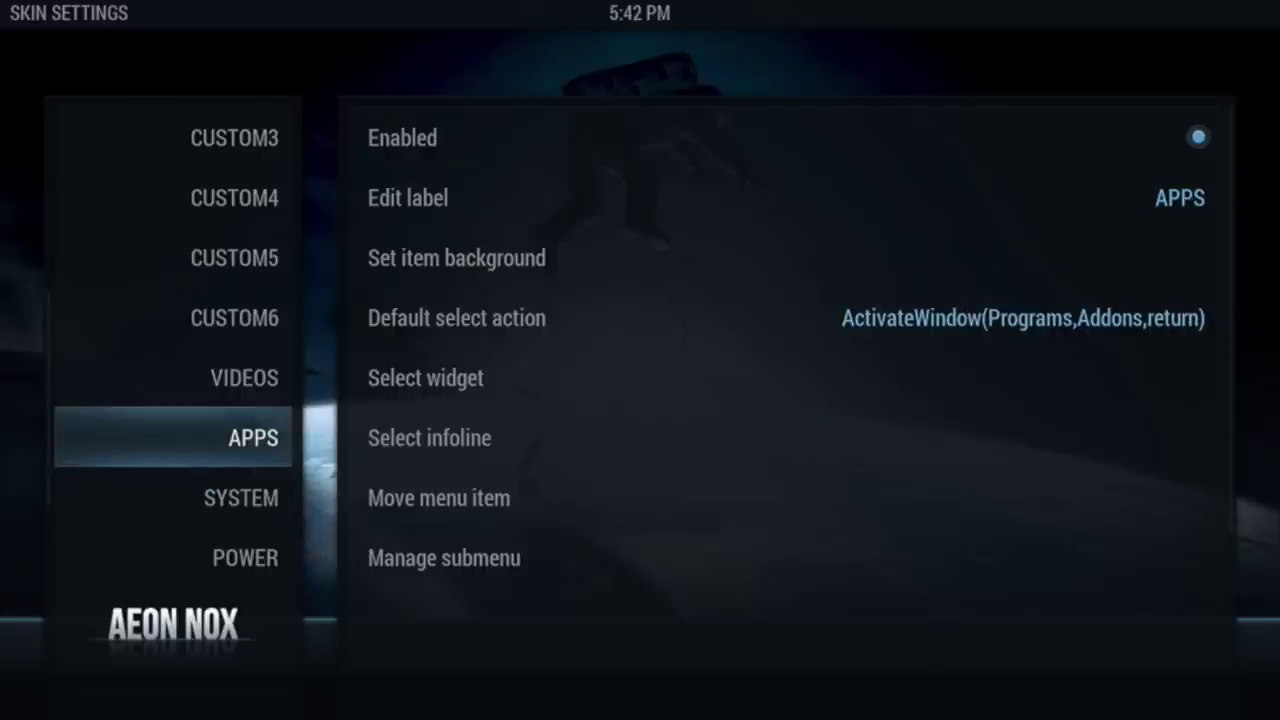
key("Down")
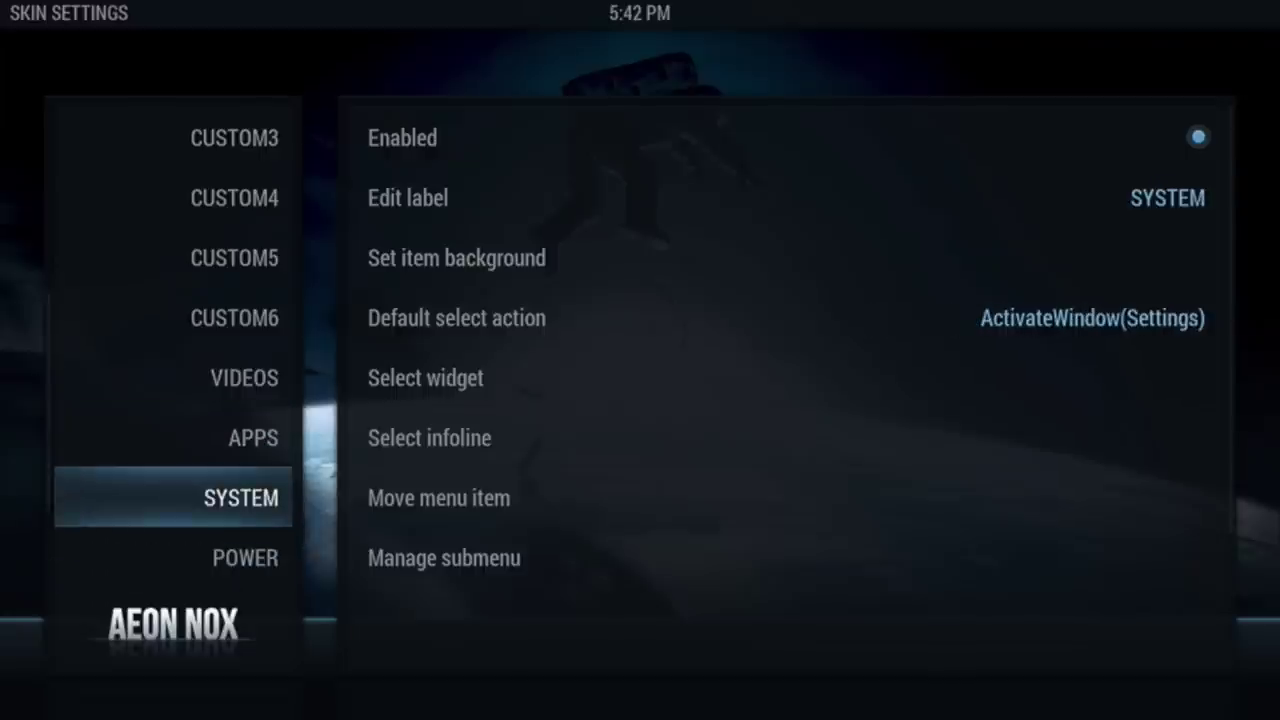
key("Down")
key("Down")
key("Down")
key("Up")
key("Up")
key("Down")
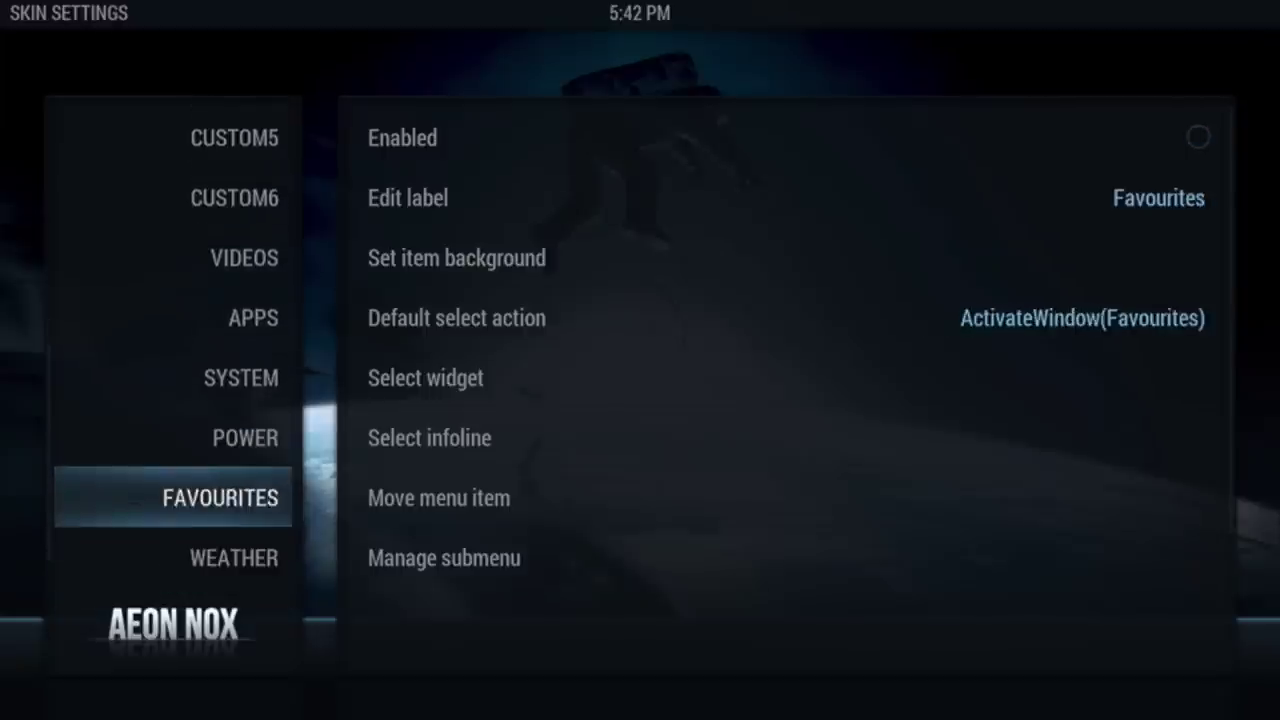
key("Down")
key("Down")
key("Up")
key("Down")
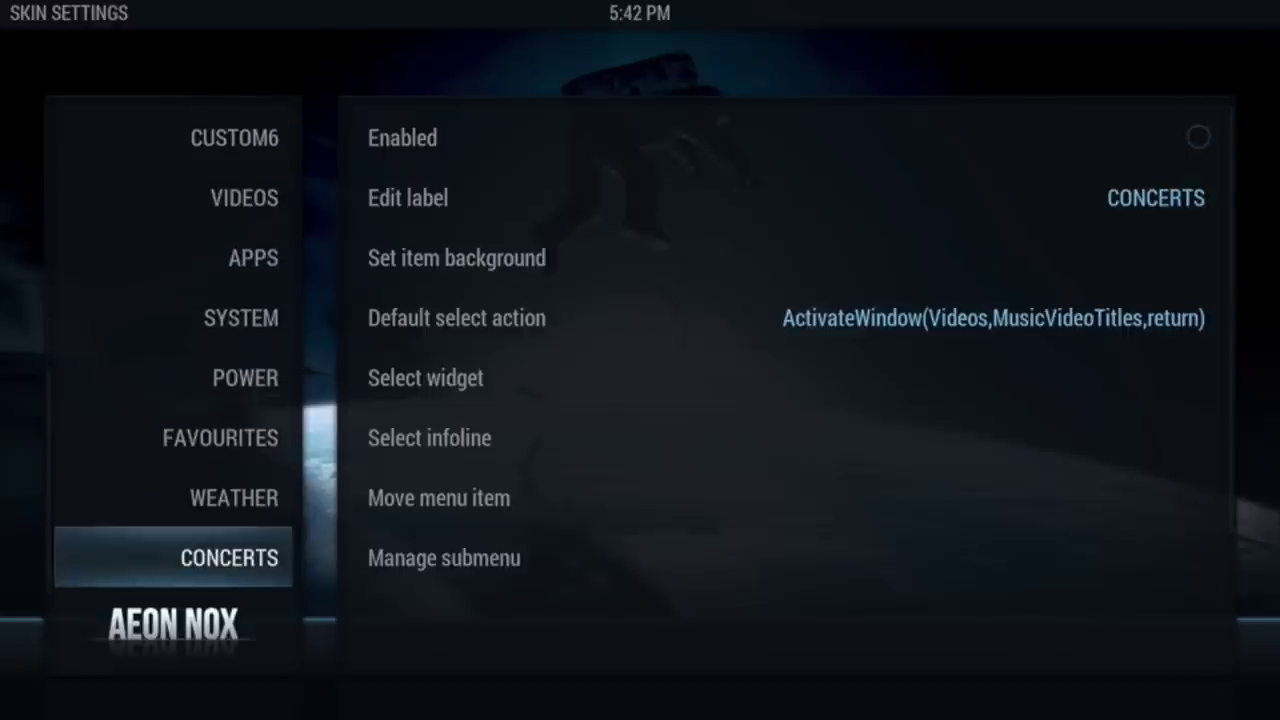
key("Up")
key("Down")
key("Down")
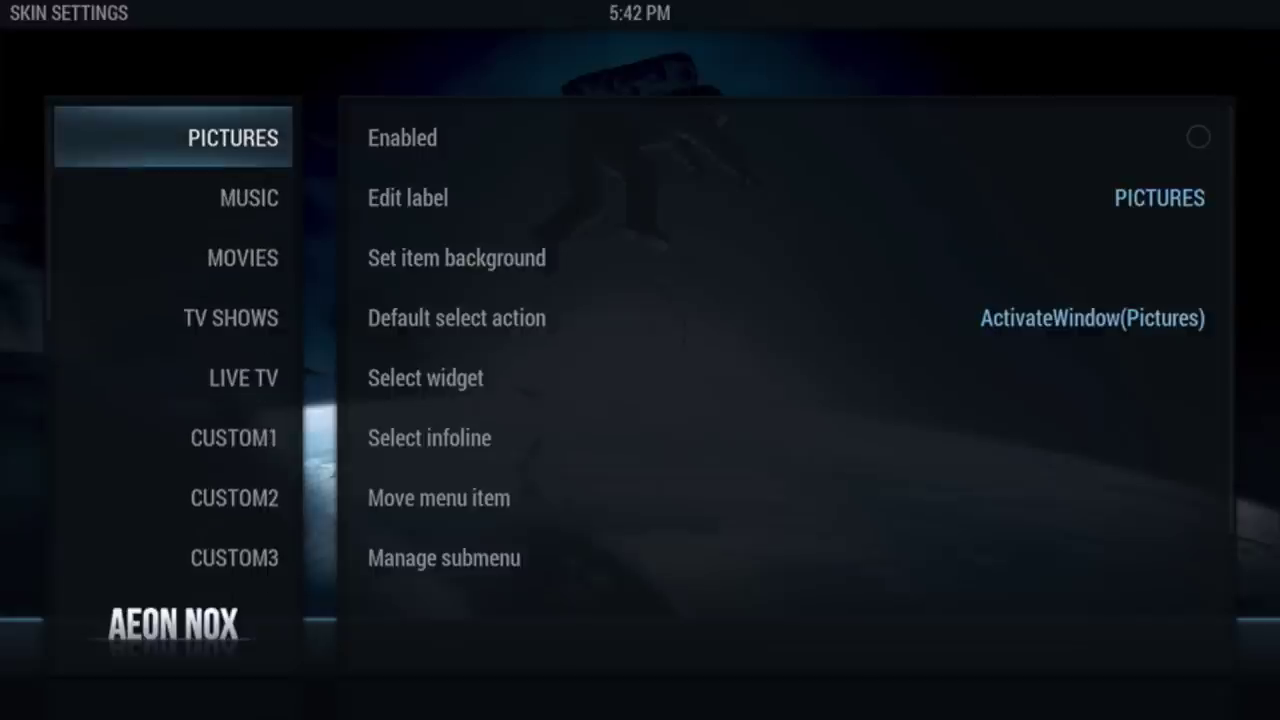
key("Up")
Toggle CONCERTS' Enabled setting on and back off, then exit to the home screen
key("Right")
key("Return")
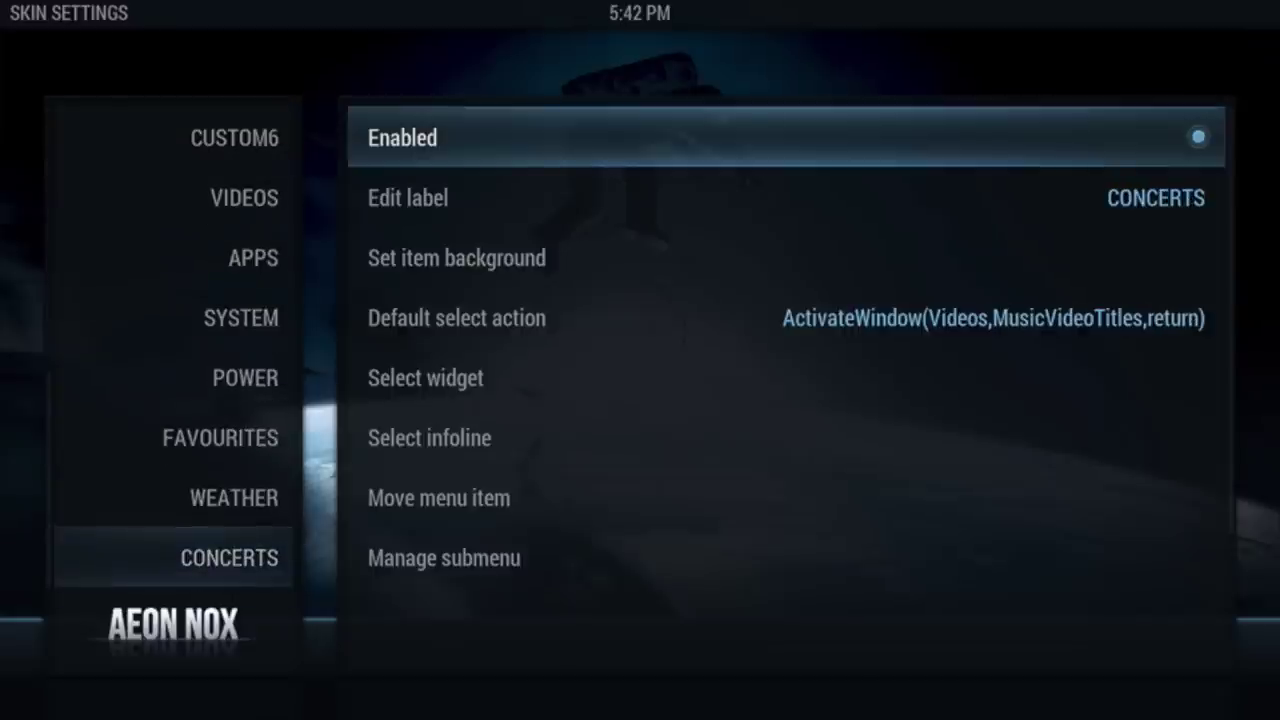
key("Left")
key("Right")
key("Return")
key("Left")
key("Up")
key("Up")
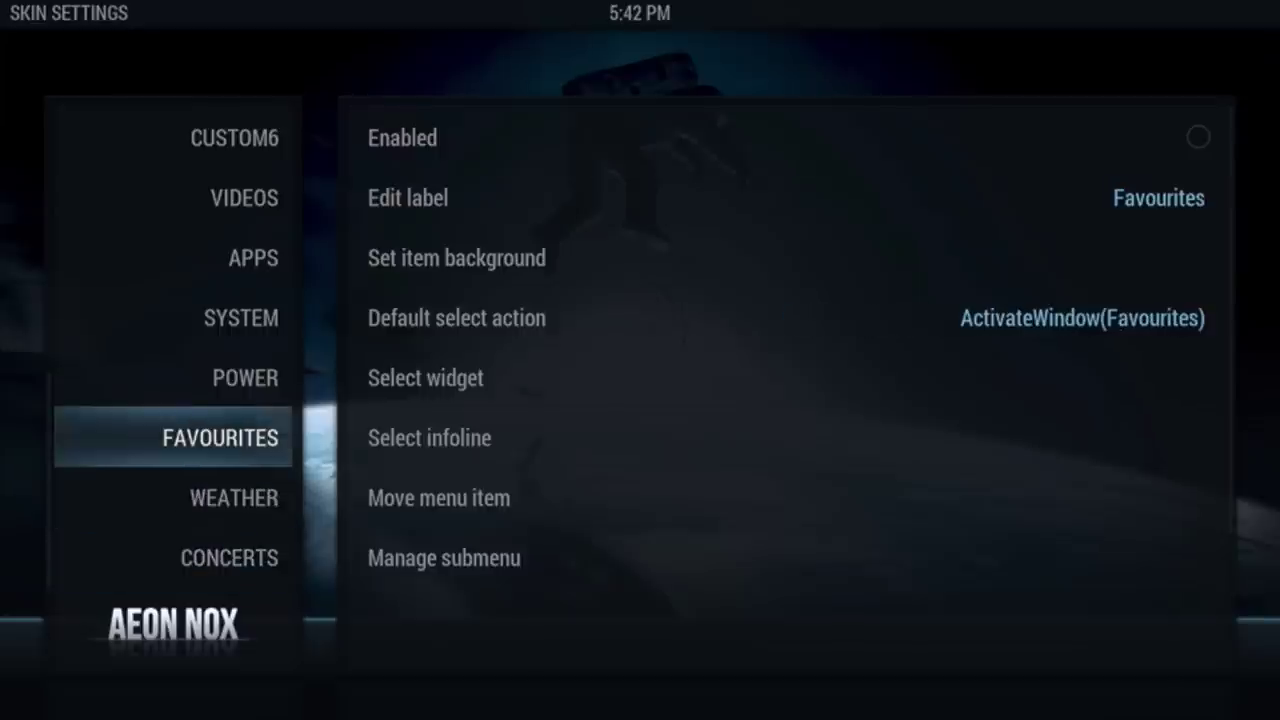
key("Up")
key("Up")
key("Up")
key("Up")
key("Up")
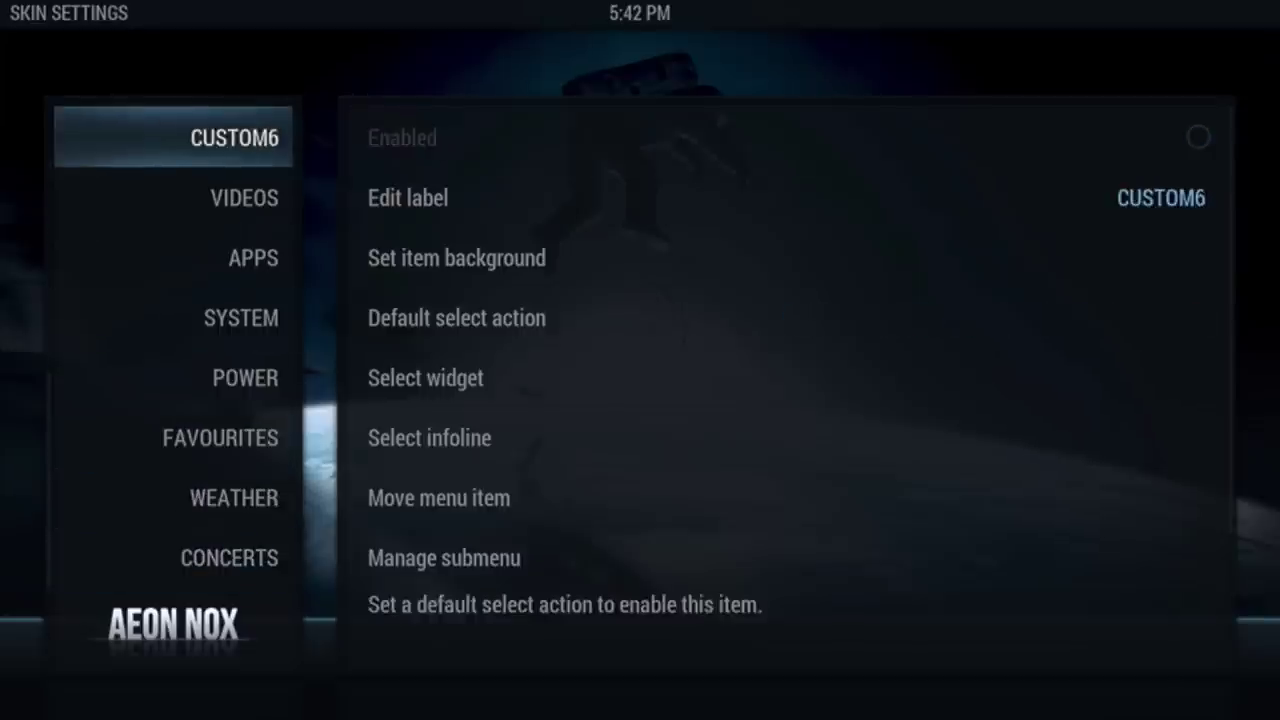
key("Escape")
key("Escape")
Browse the home menu and open the Movies library
key("Right")
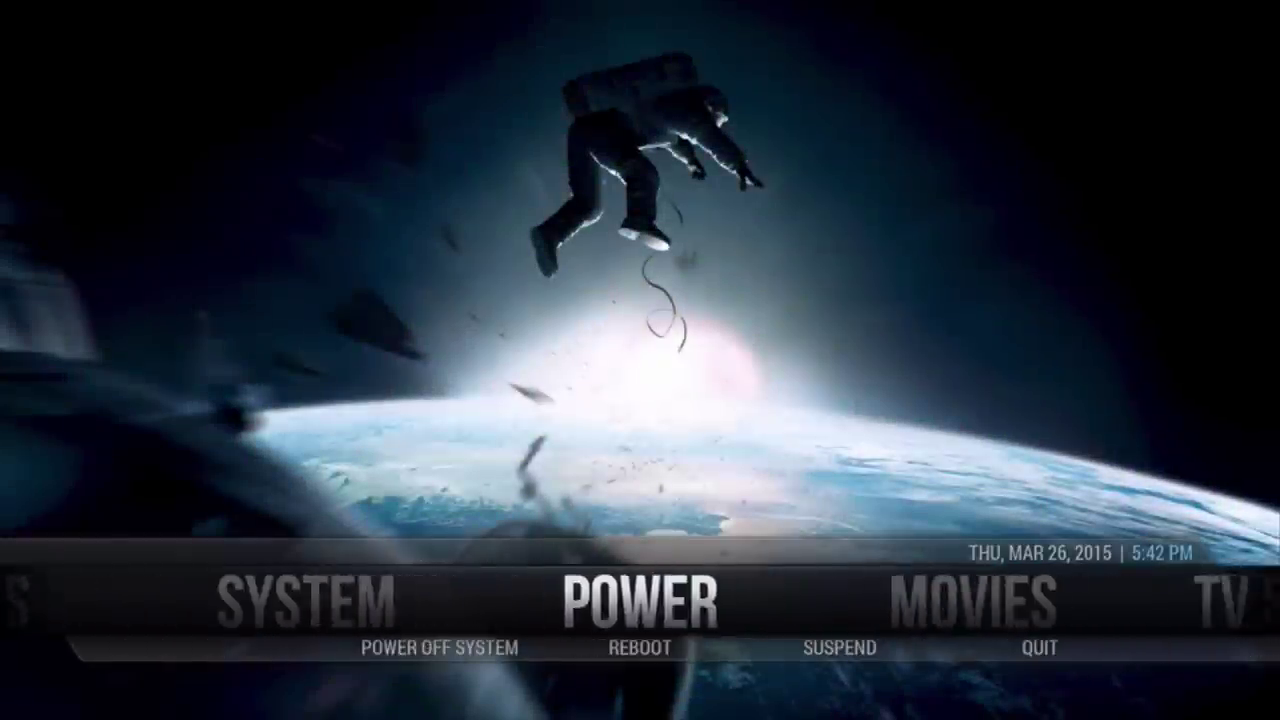
key("Right")
key("Right")
key("Right")
key("Right")
key("Right")
key("Right")
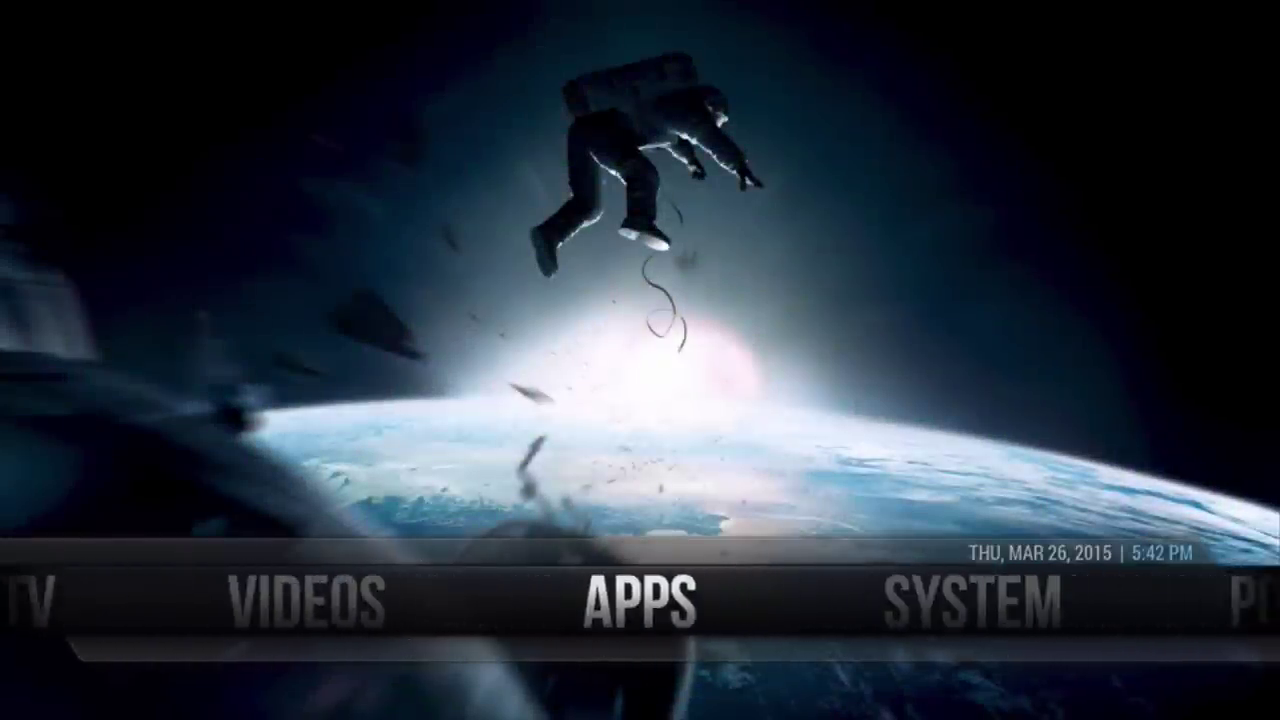
key("Left")
key("Left")
key("Left")
key("Right")
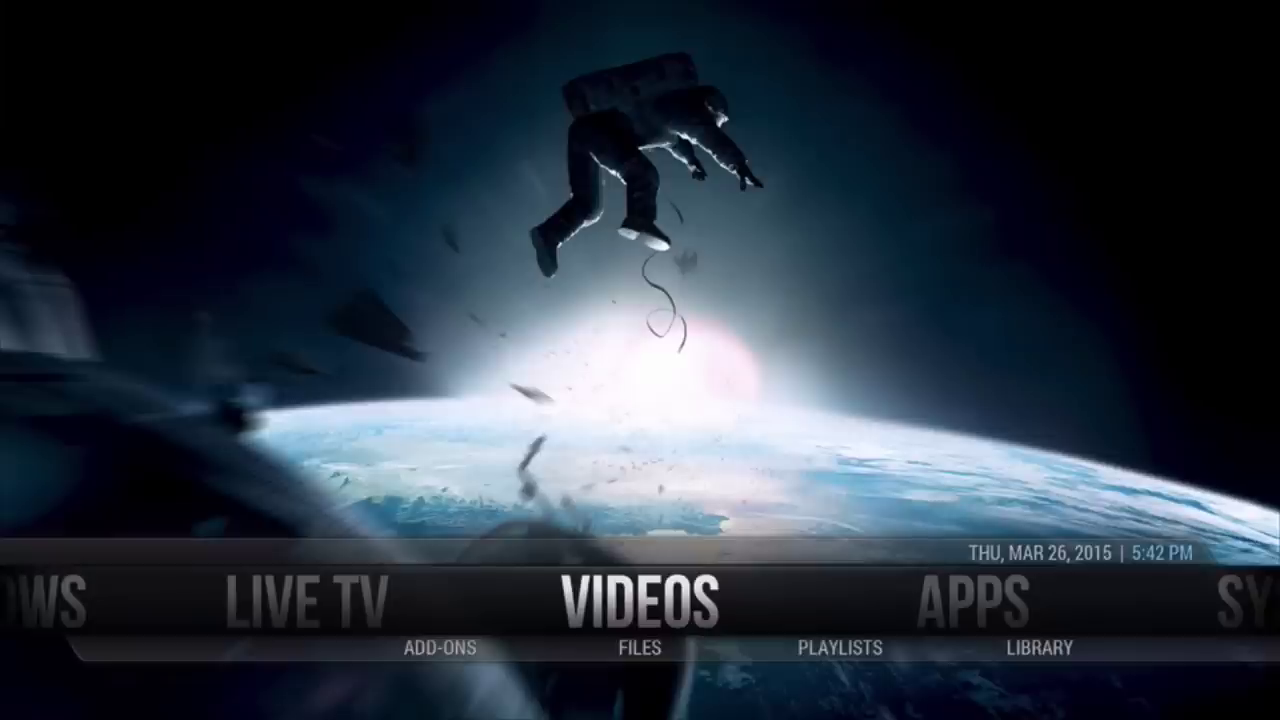
key("Left")
key("Left")
key("Left")
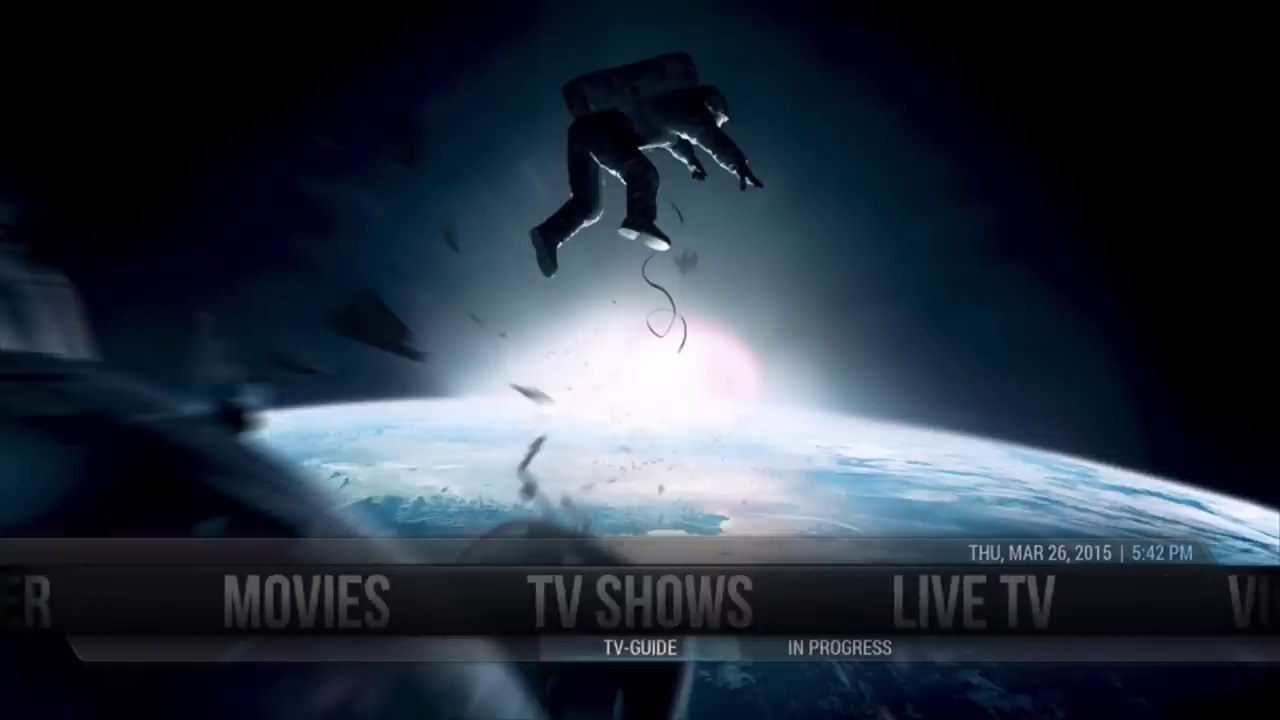
key("Return")
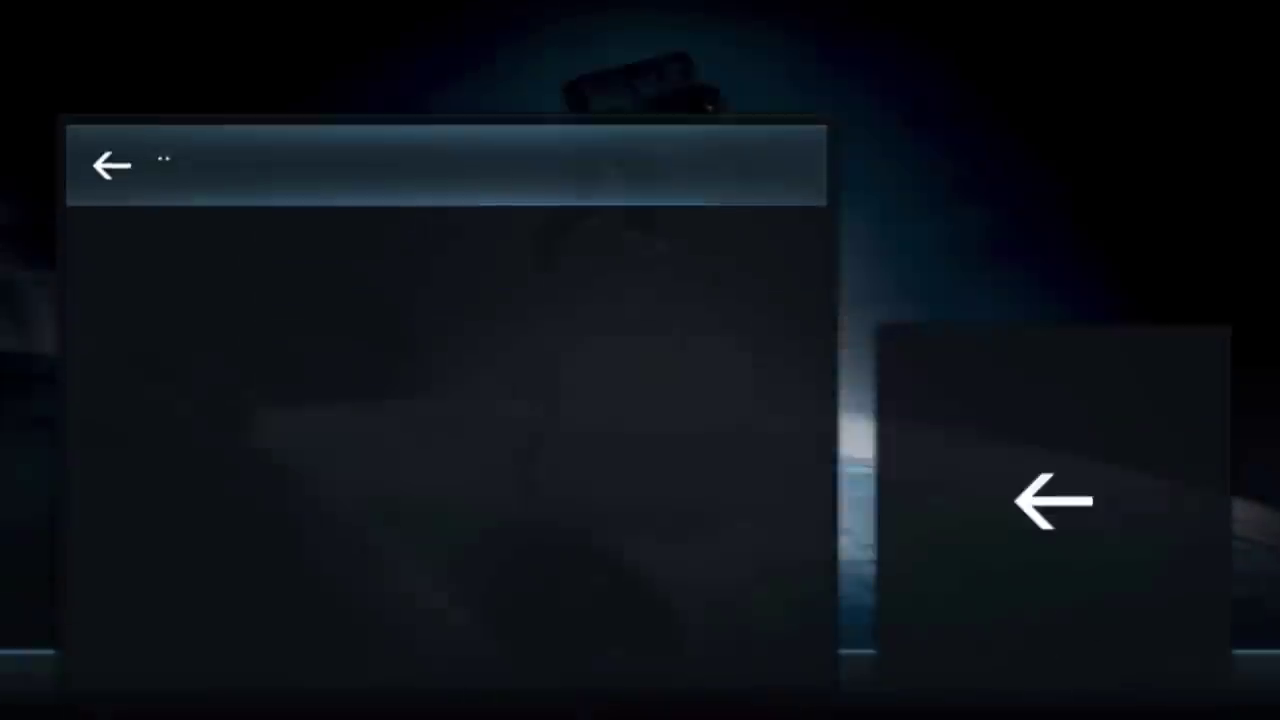
Back out to the Videos sections, open Video Add-ons, then return home
key("Up")
key("Up")
key("Return")
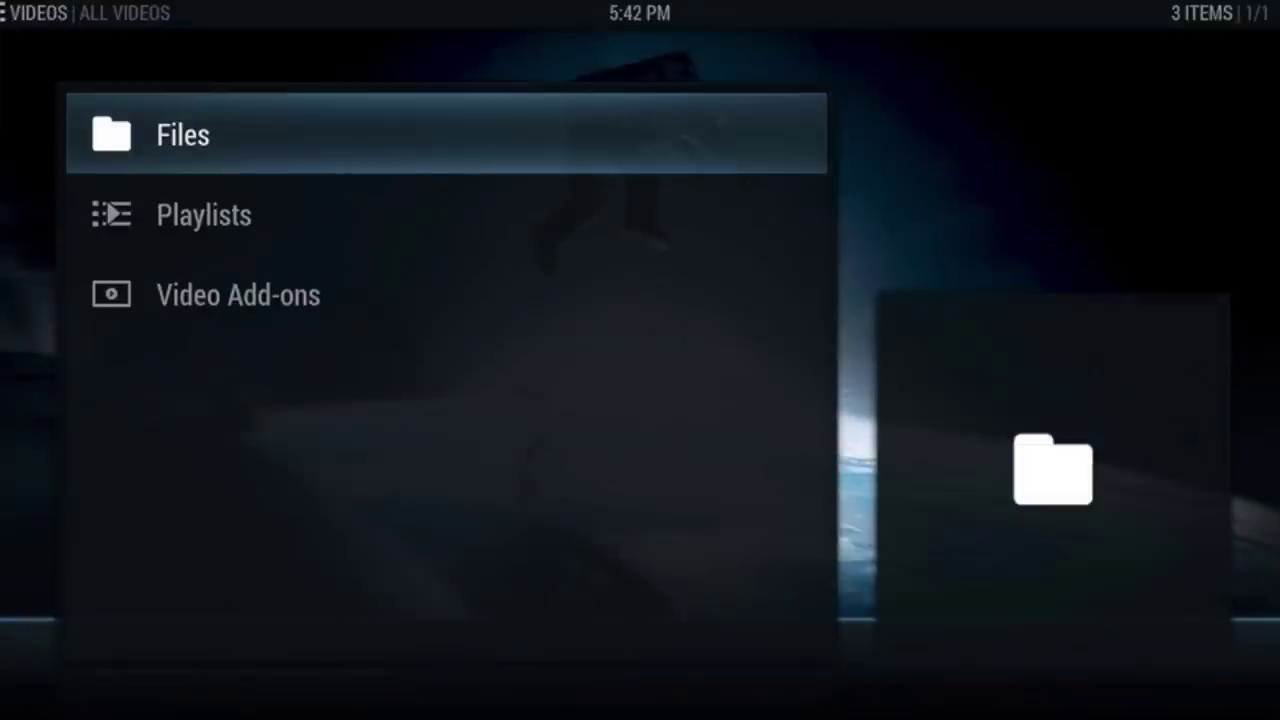
key("Down")
key("Down")
key("Return")
key("Escape")
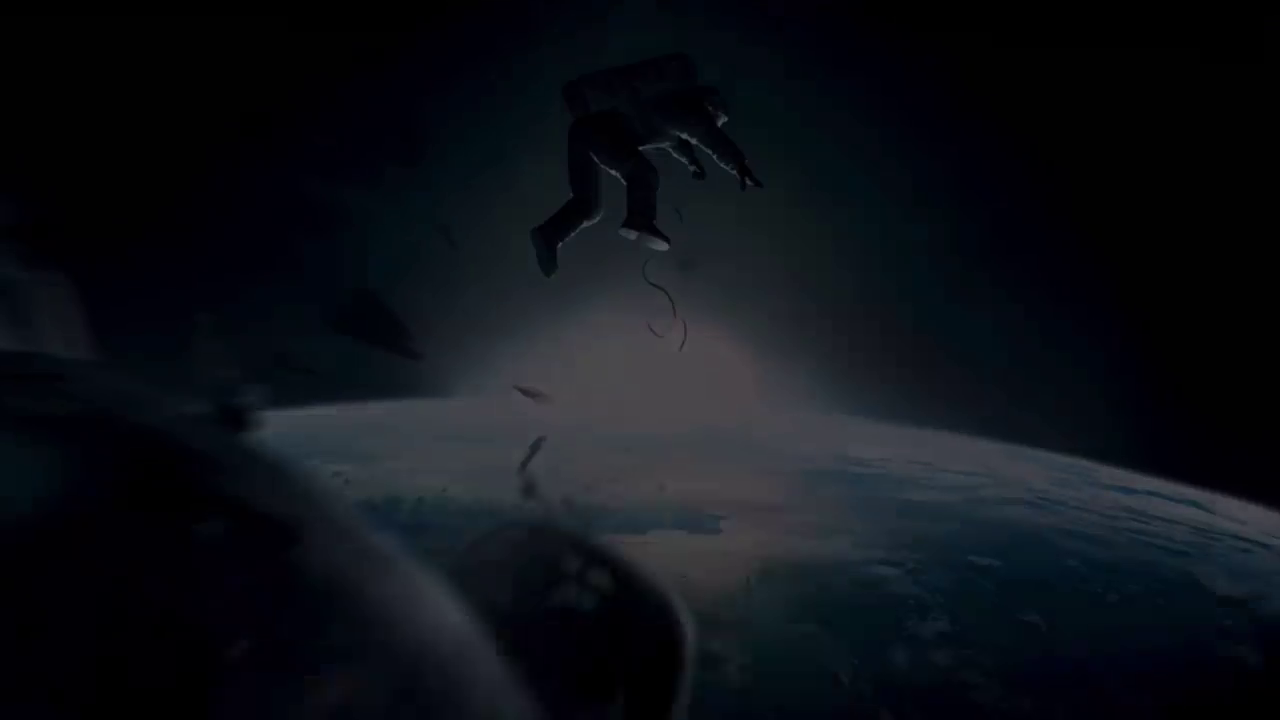
Open the add-ons entry under VIDEOS and browse the installed video add-ons
key("Right")
key("Right")
key("Right")
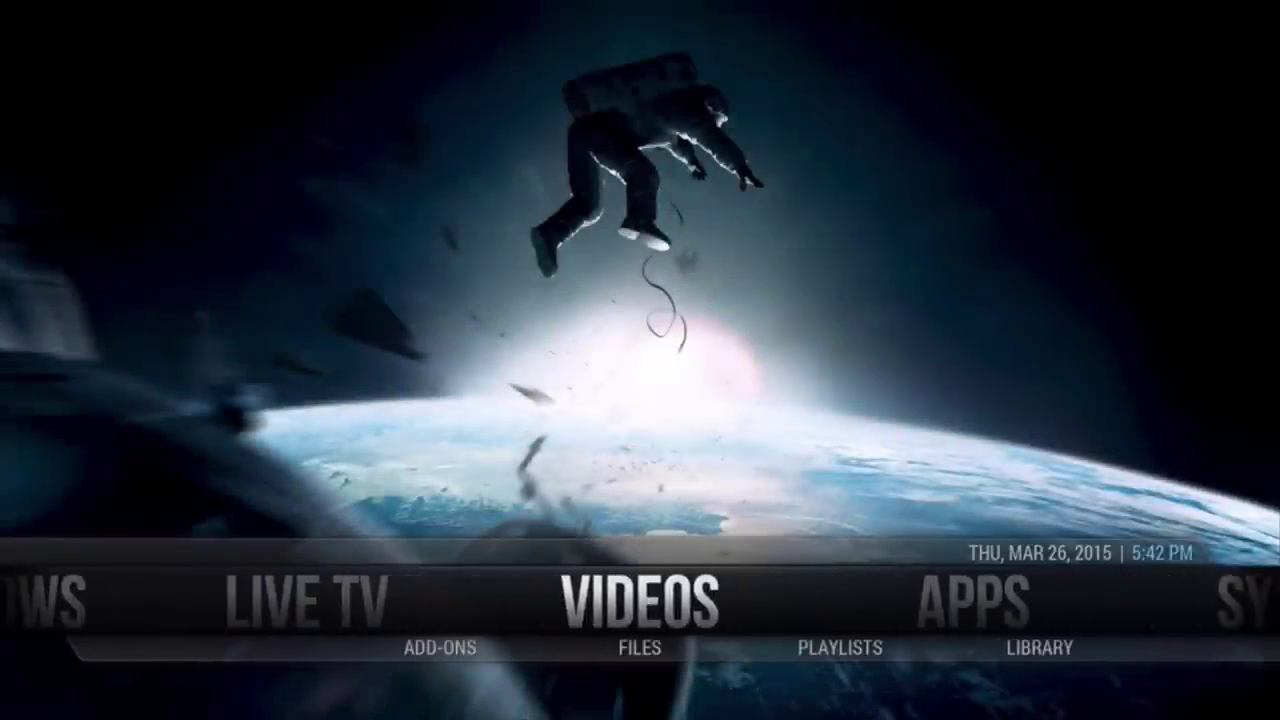
key("Down")
key("Left")
key("Return")
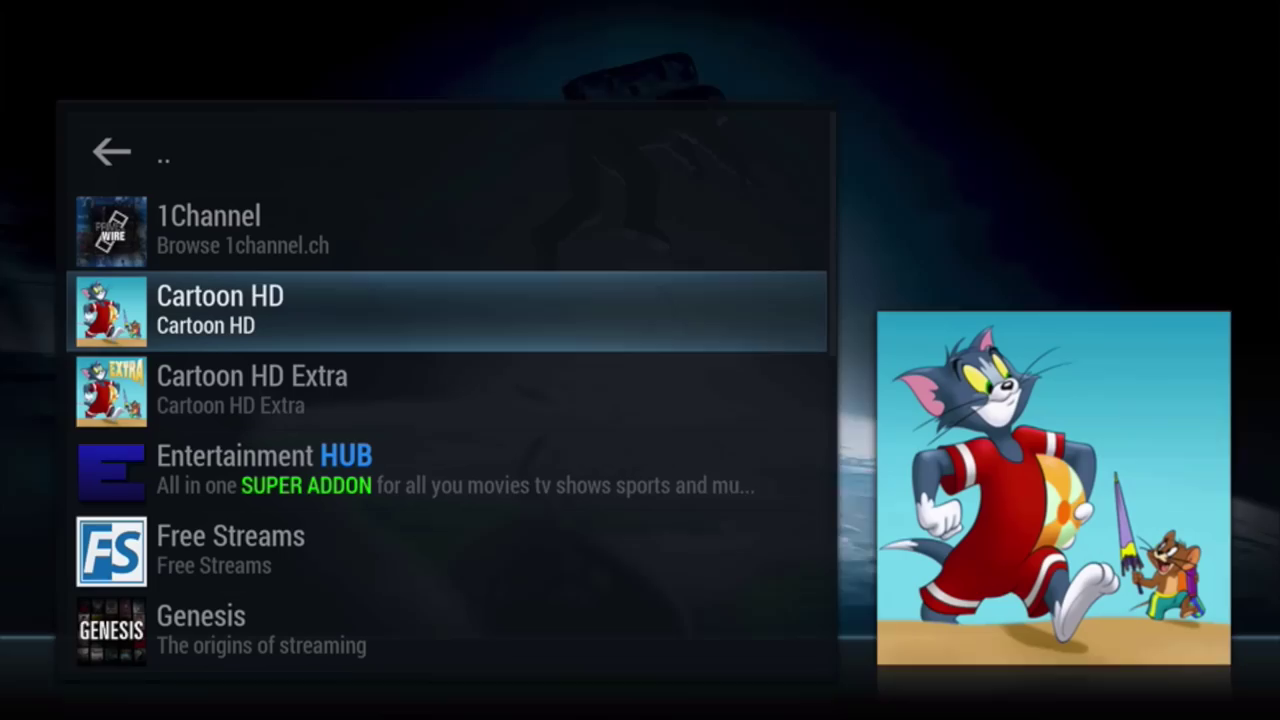
key("Up")
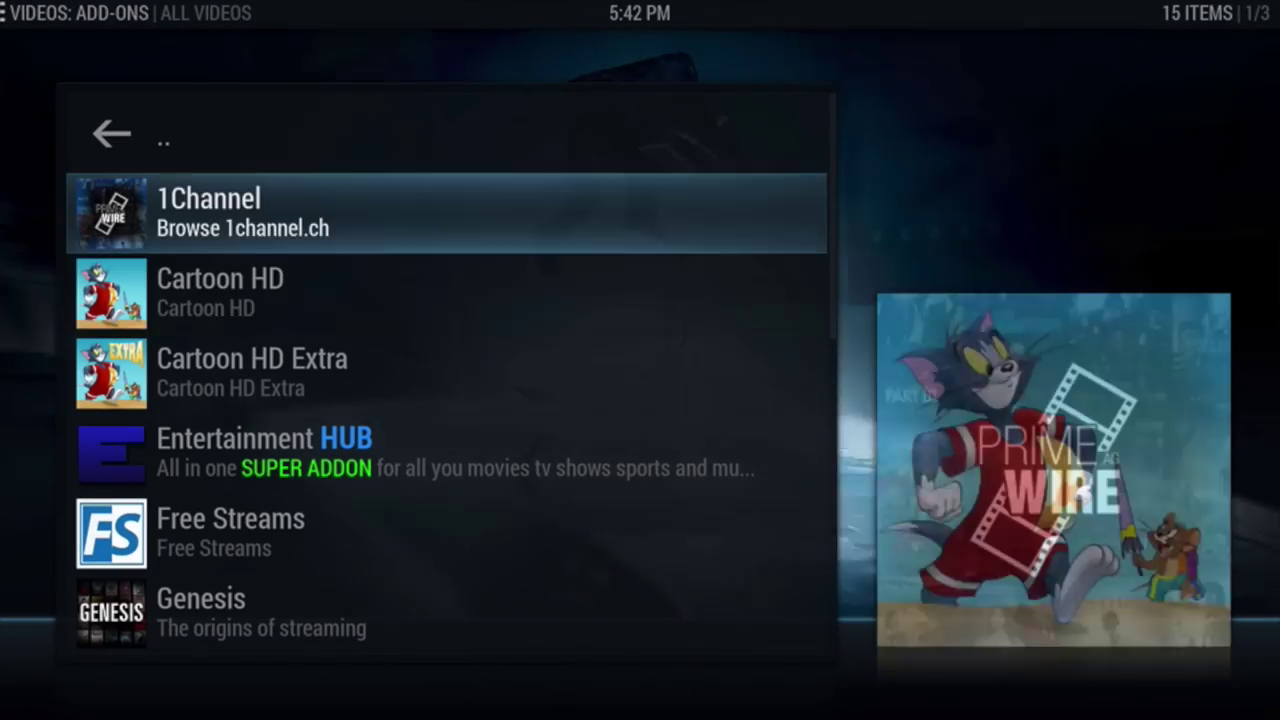
key("Down")
key("Down")
key("Down")
key("Down")
key("Down")
key("Escape")
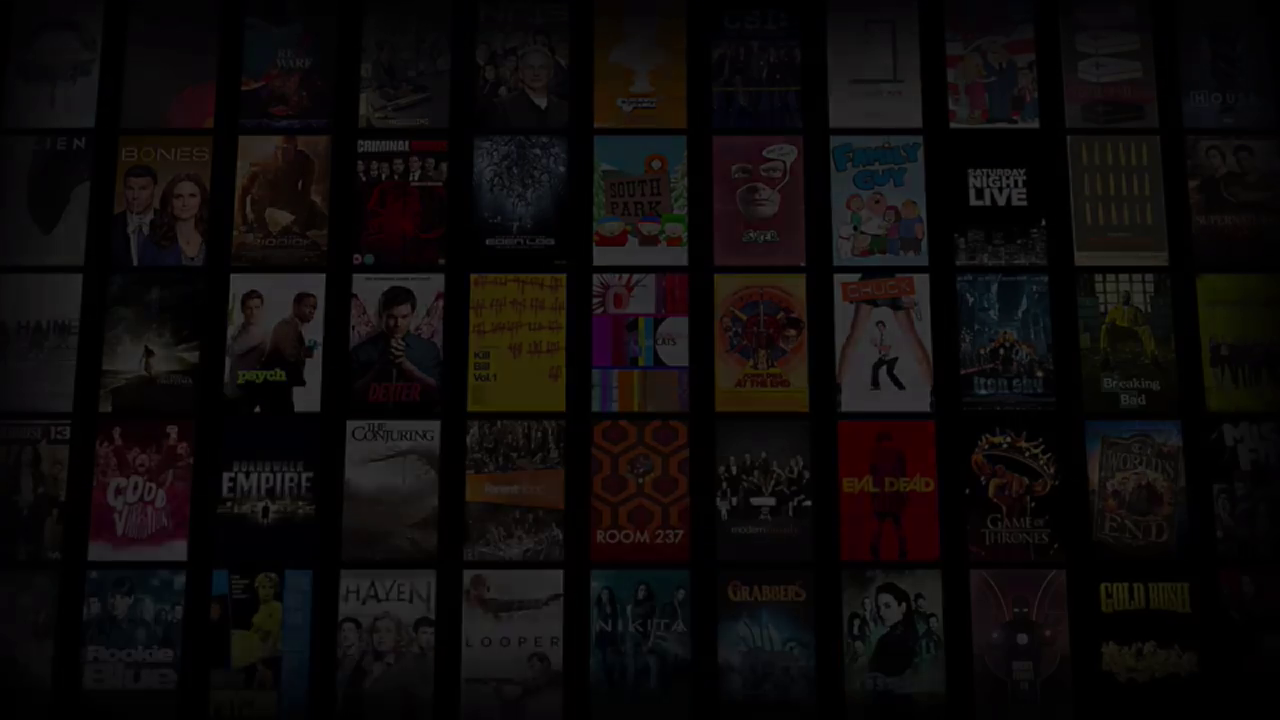
Open the Aeon Nox skin settings from the SYSTEM submenu
key("Left")
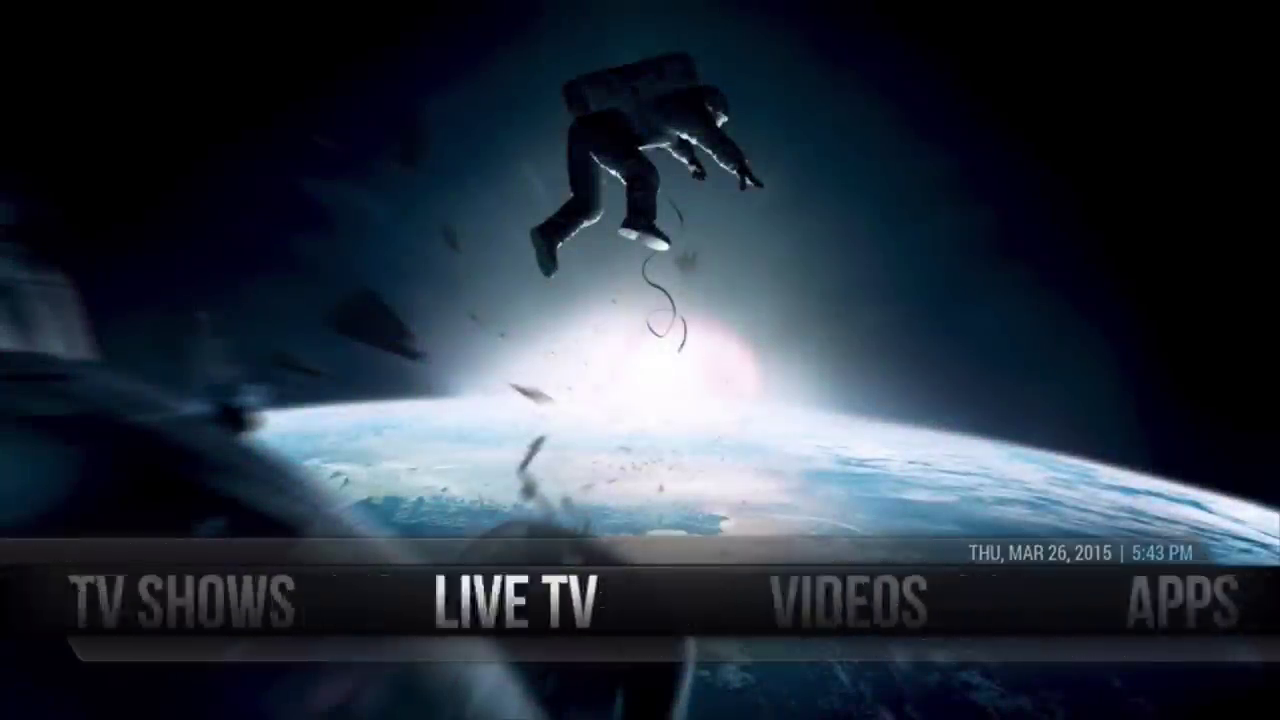
key("Right")
key("Right")
key("Right")
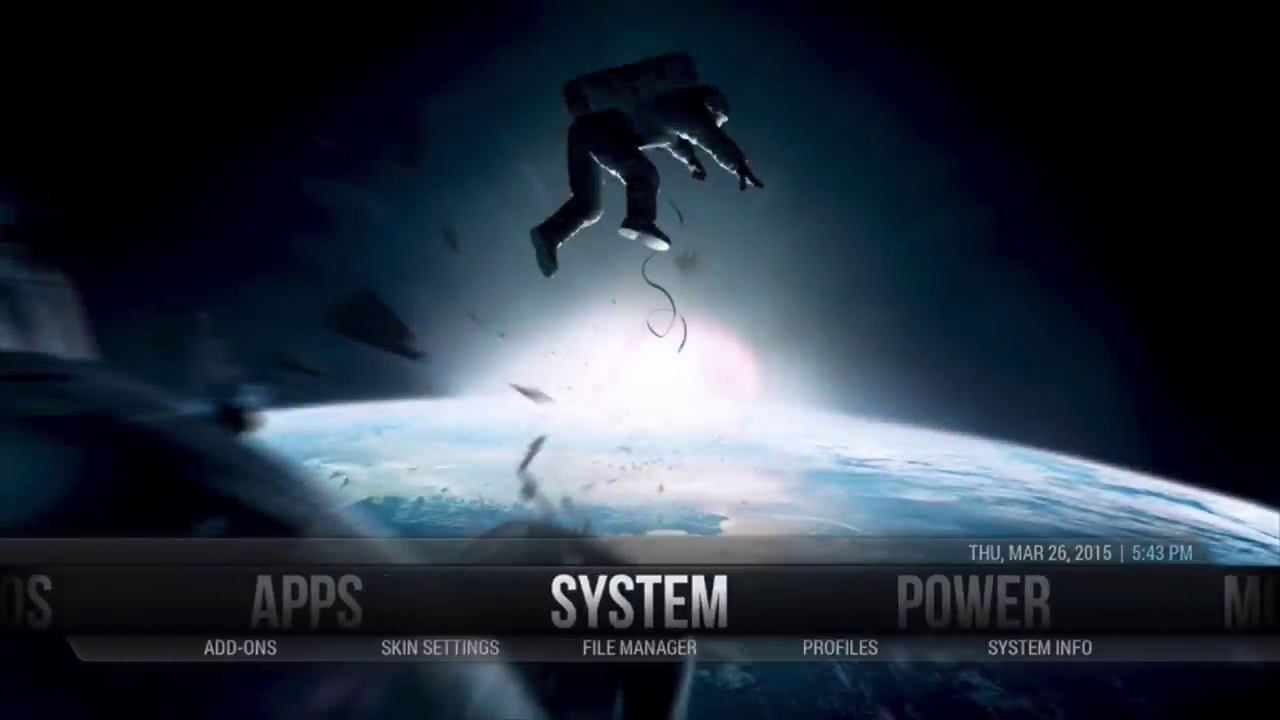
key("Down")
key("Left")
key("Return")
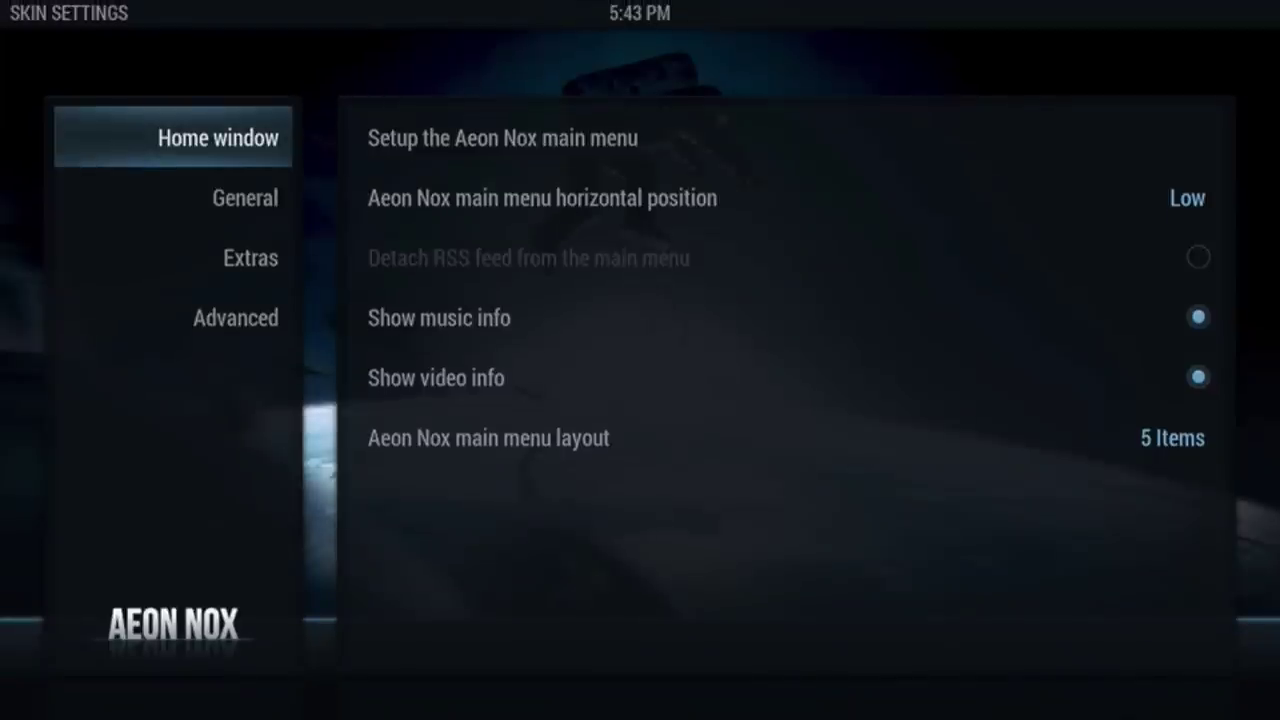
Open the main menu editor from the Home window page and select CUSTOM1
key("Right")
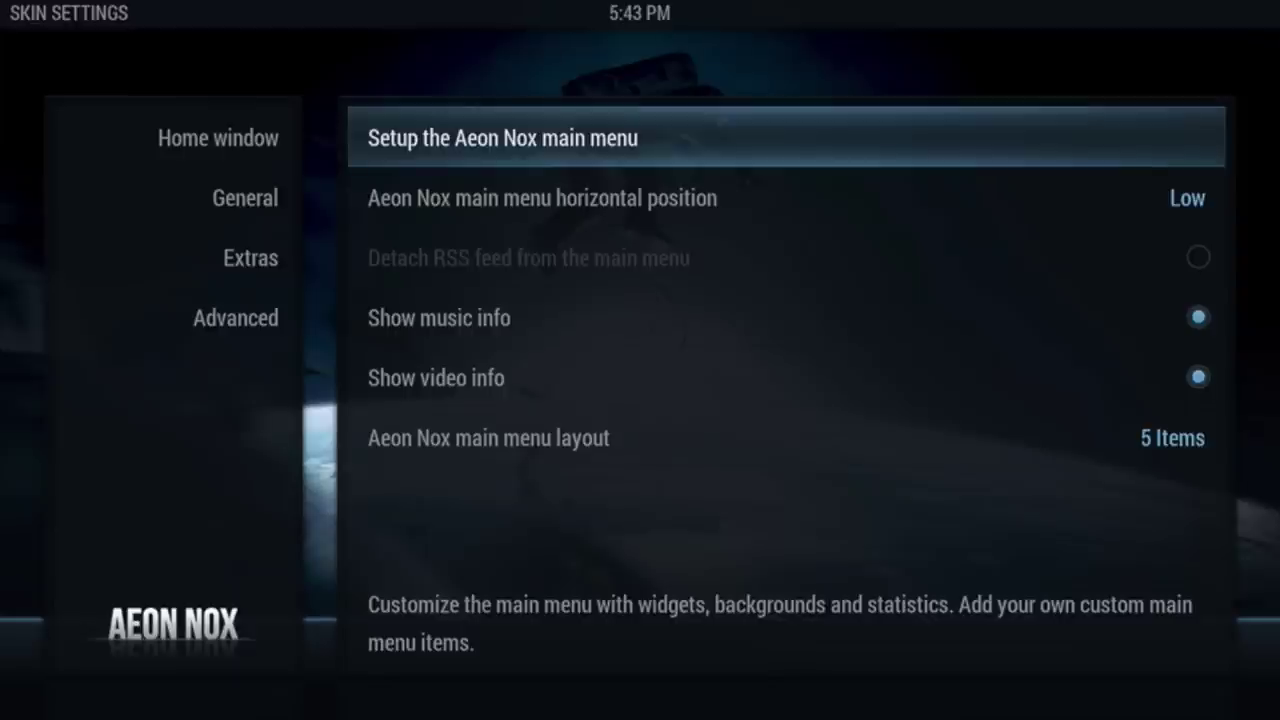
key("Down")
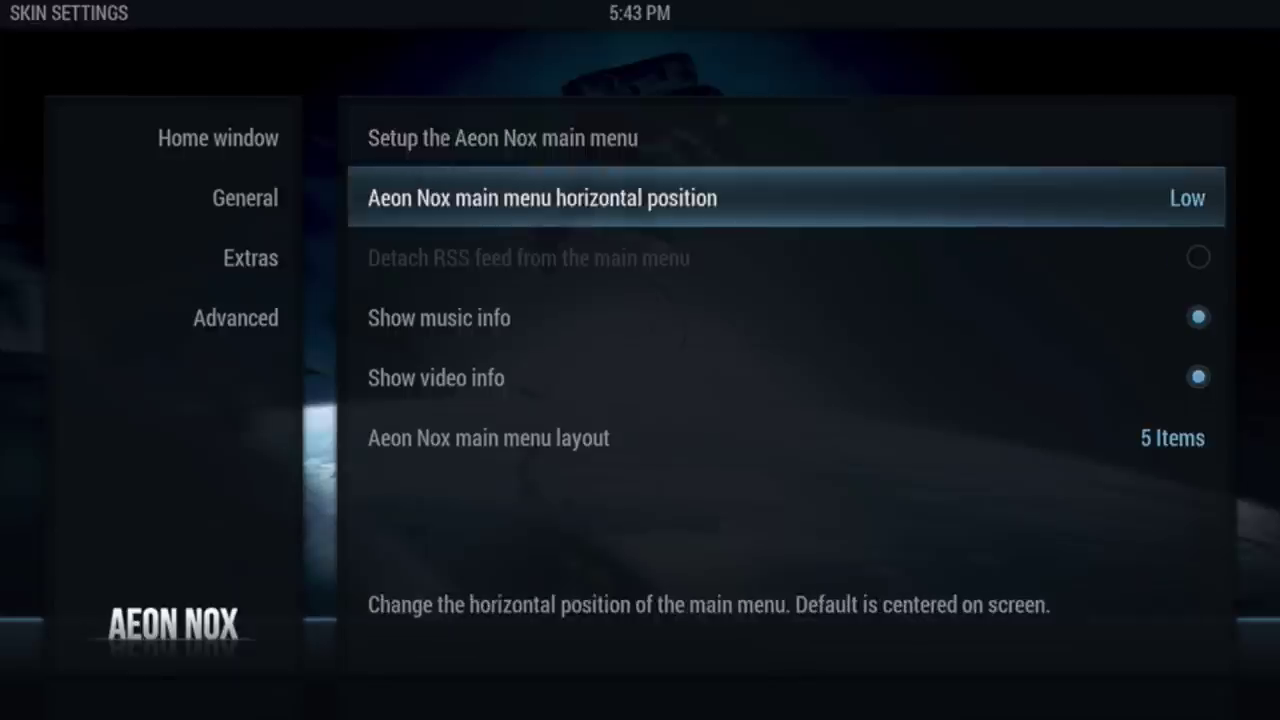
key("Up")
key("Return")
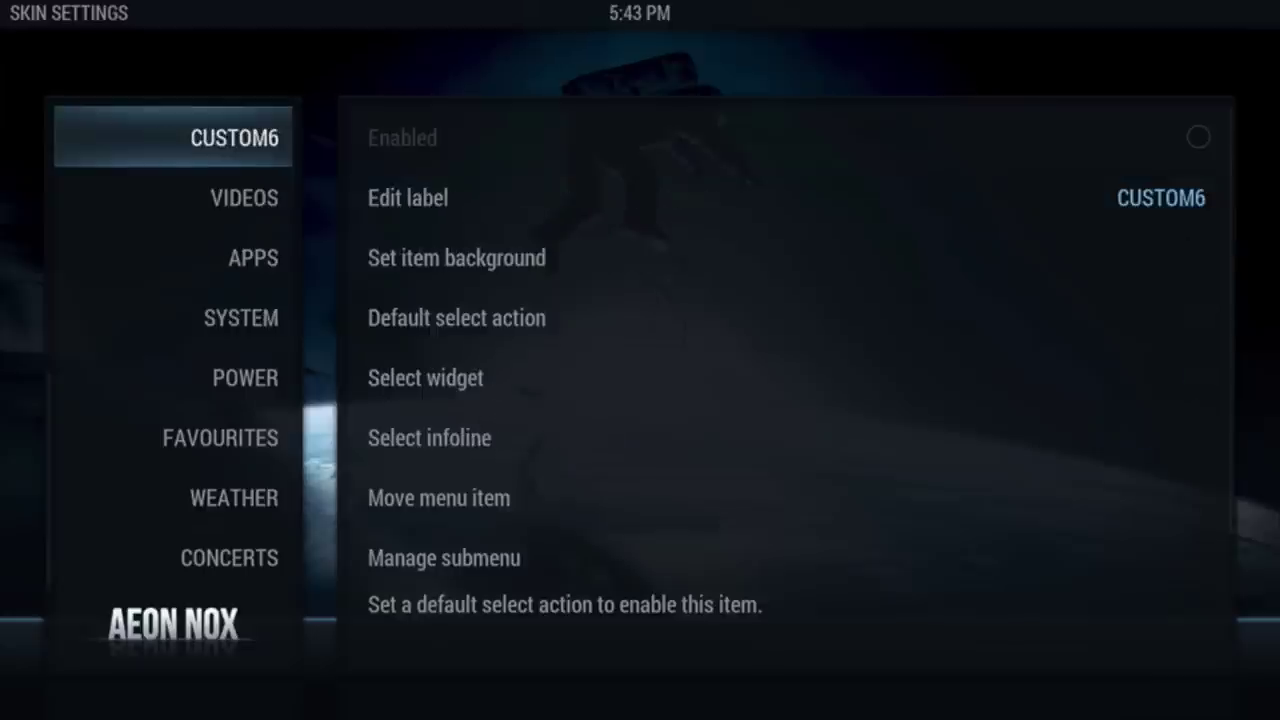
key("Up")
key("Up")
key("Up")
key("Up")
key("Up")
key("Up")
key("Up")
key("Up")
key("Up")
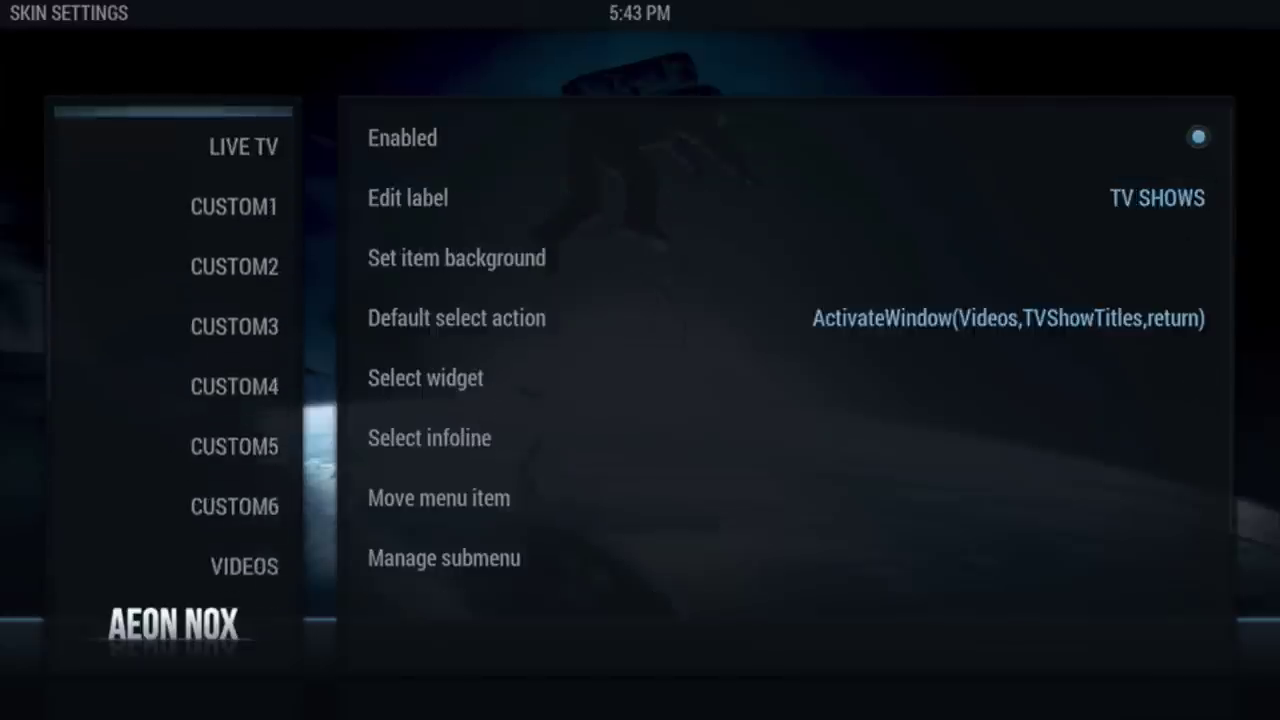
key("Up")
key("Down")
key("Down")
key("Down")
key("Down")
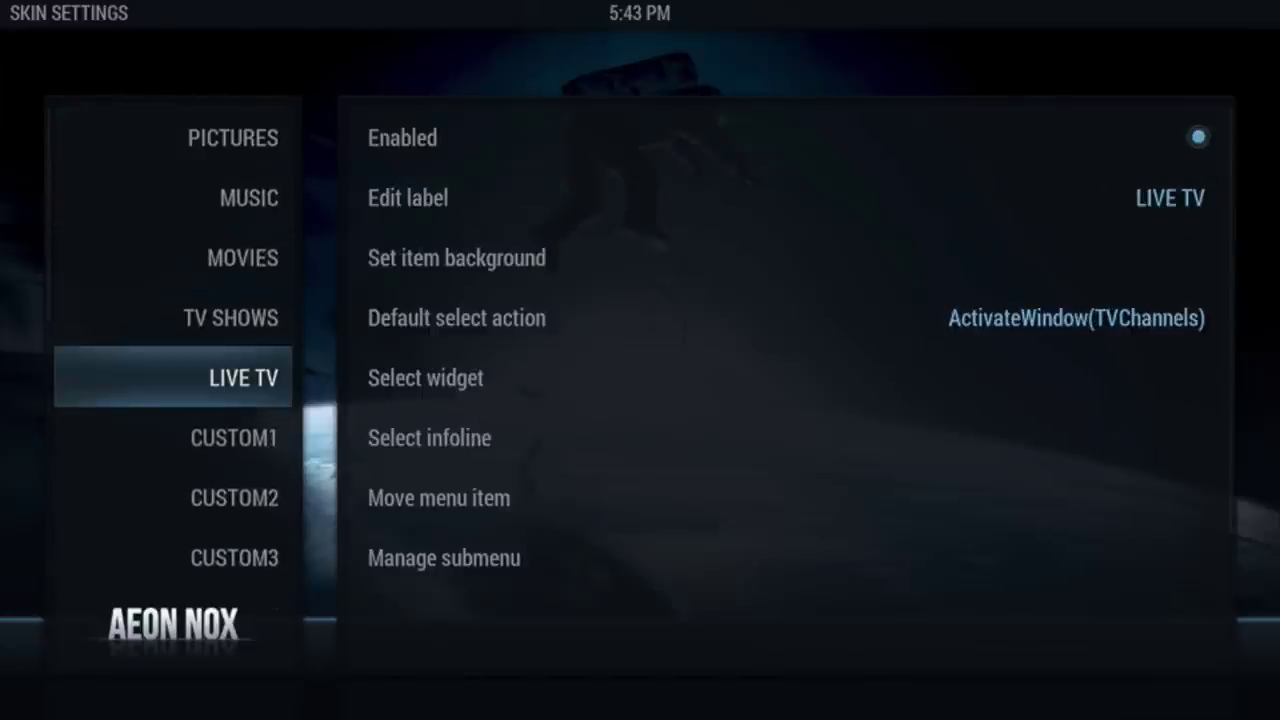
key("Up")
key("Up")
key("Up")
key("Up")
key("Up")
key("Down")
key("Down")
key("Down")
key("Down")
key("Down")
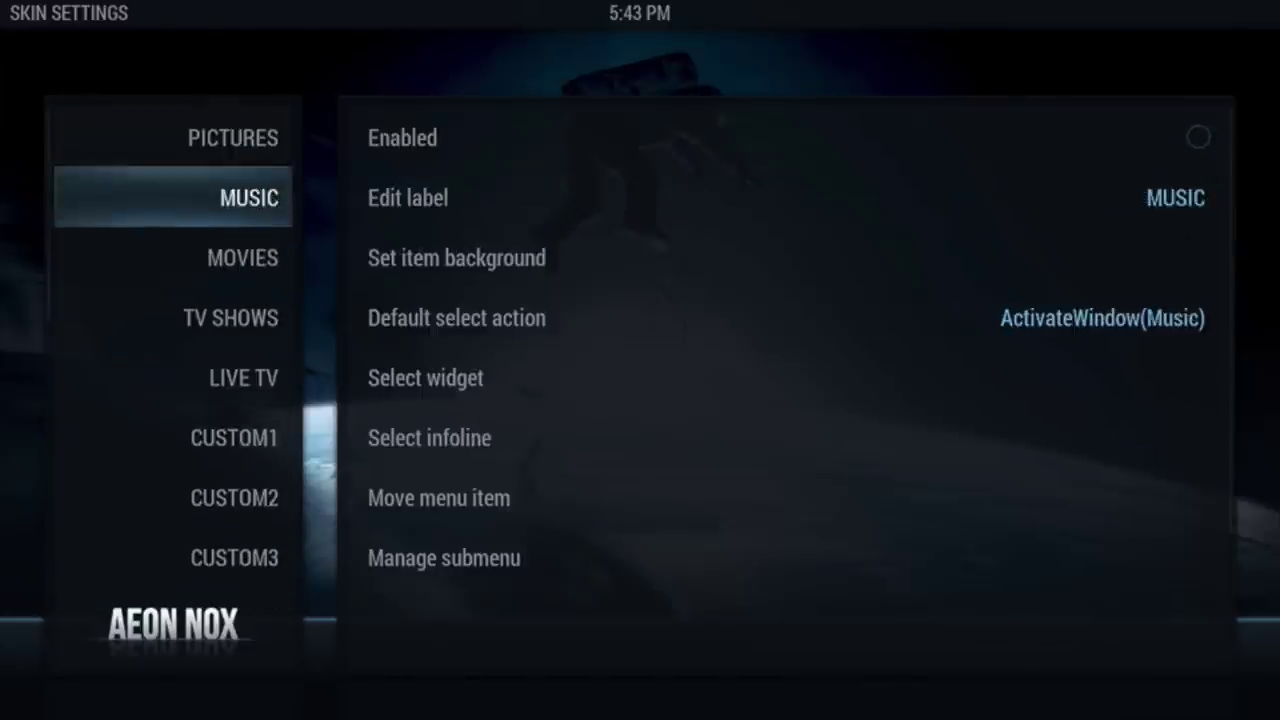
key("Down")
key("Up")
key("Down")
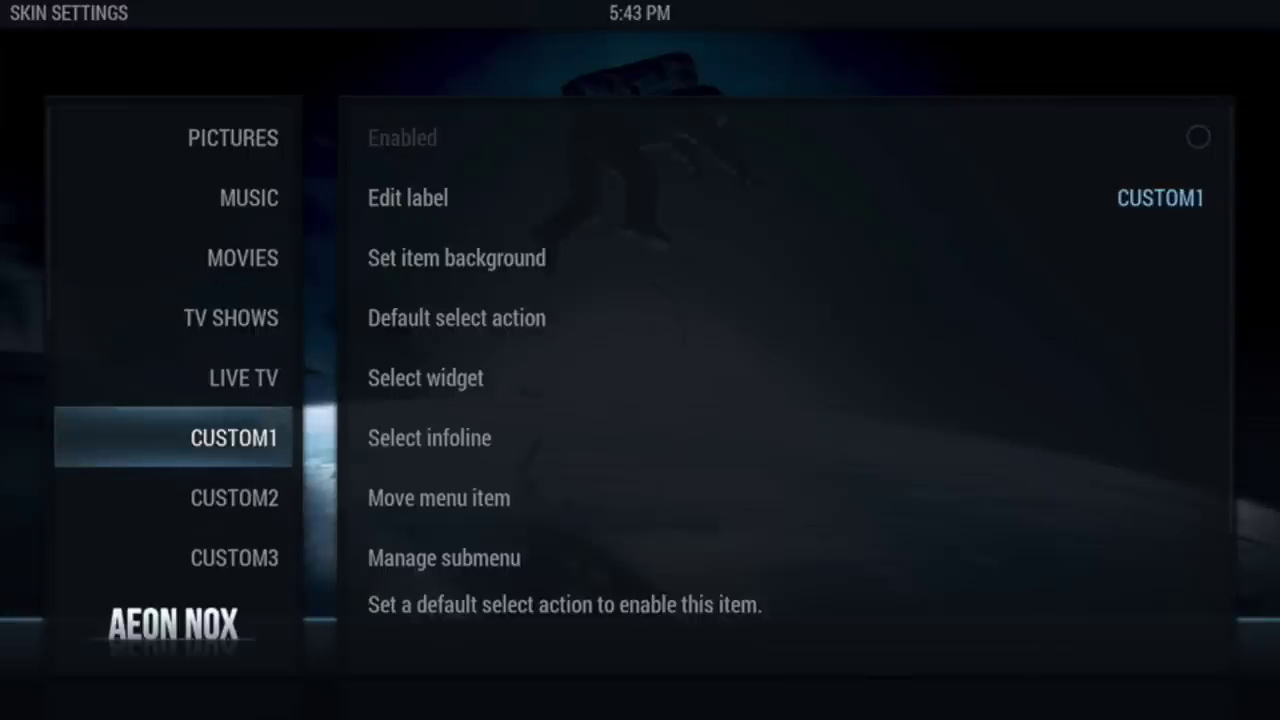
Open CUSTOM1's Default select action to show the Choose Shortcut list
key("Right")
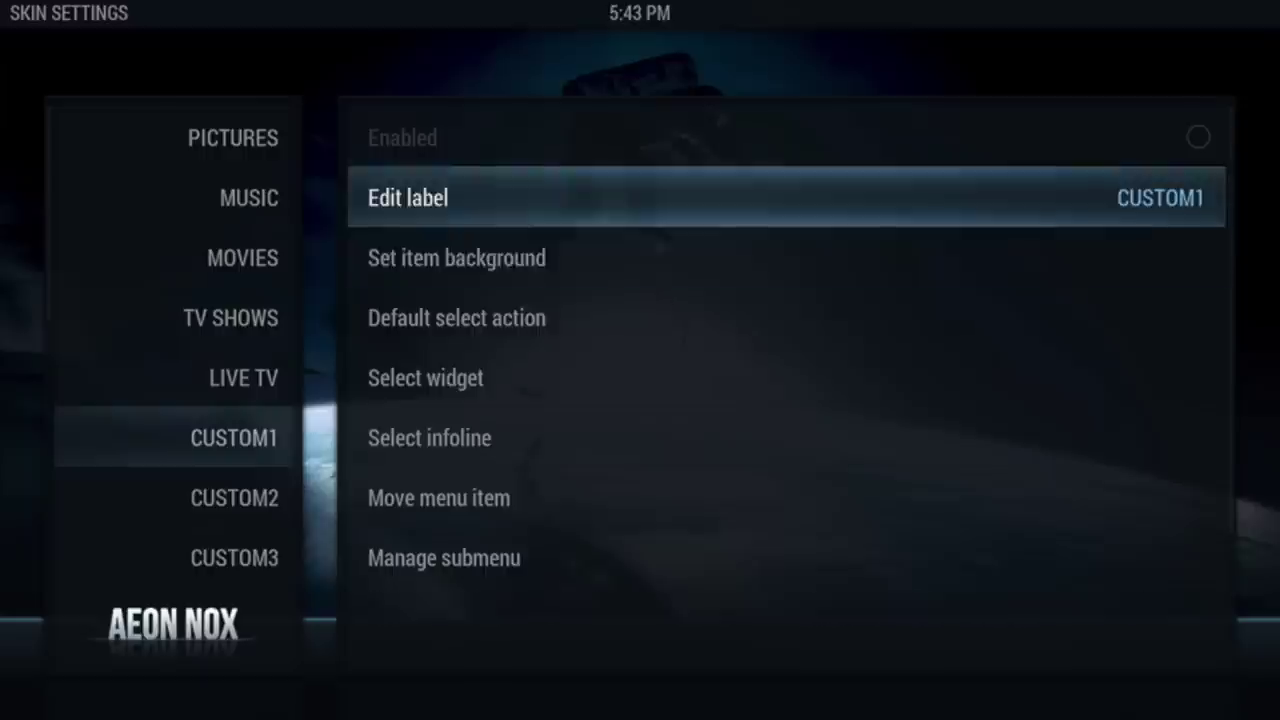
key("Down")
key("Down")
key("Up")
key("Up")
key("Down")
key("Down")
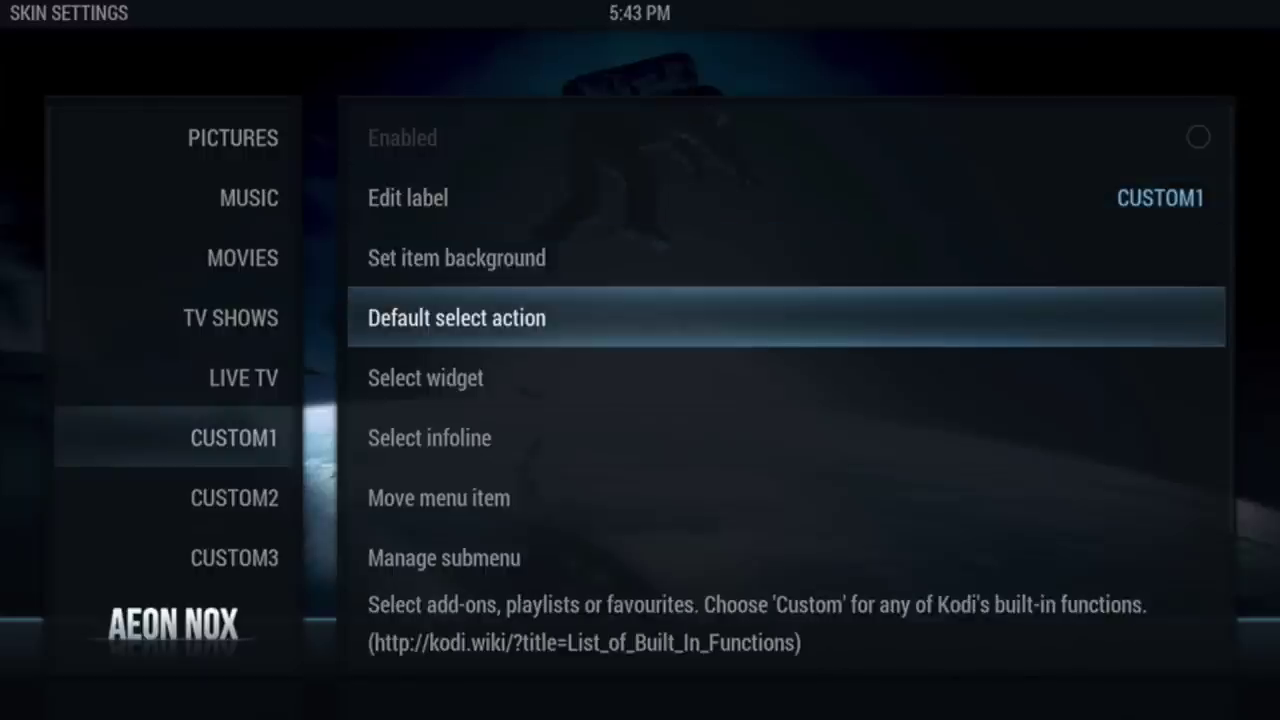
key("Up")
key("Up")
key("Up")
key("Down")
left_click(789, 318)
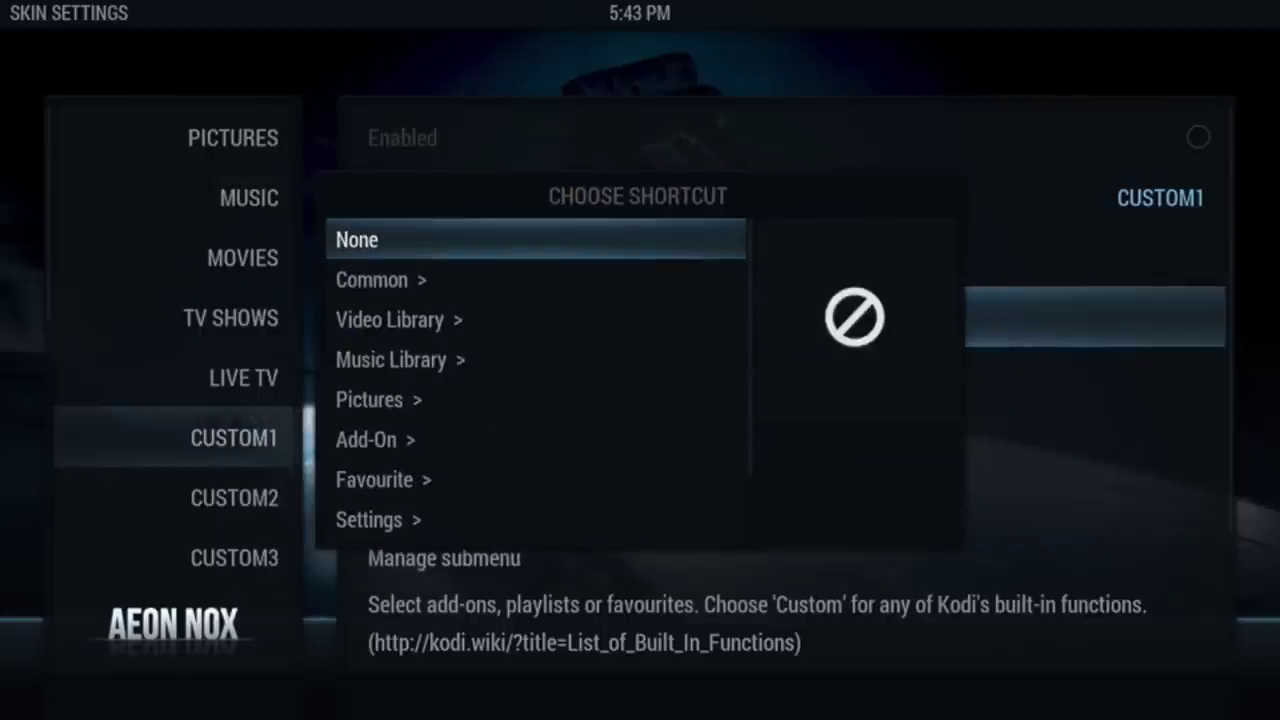
Go to the Add-on shortcut category and open the Video Add-on list
key("Down")
key("Down")
key("Down")
key("Down")
key("Down")
key("Down")
key("Down")
key("Down")
key("Down")
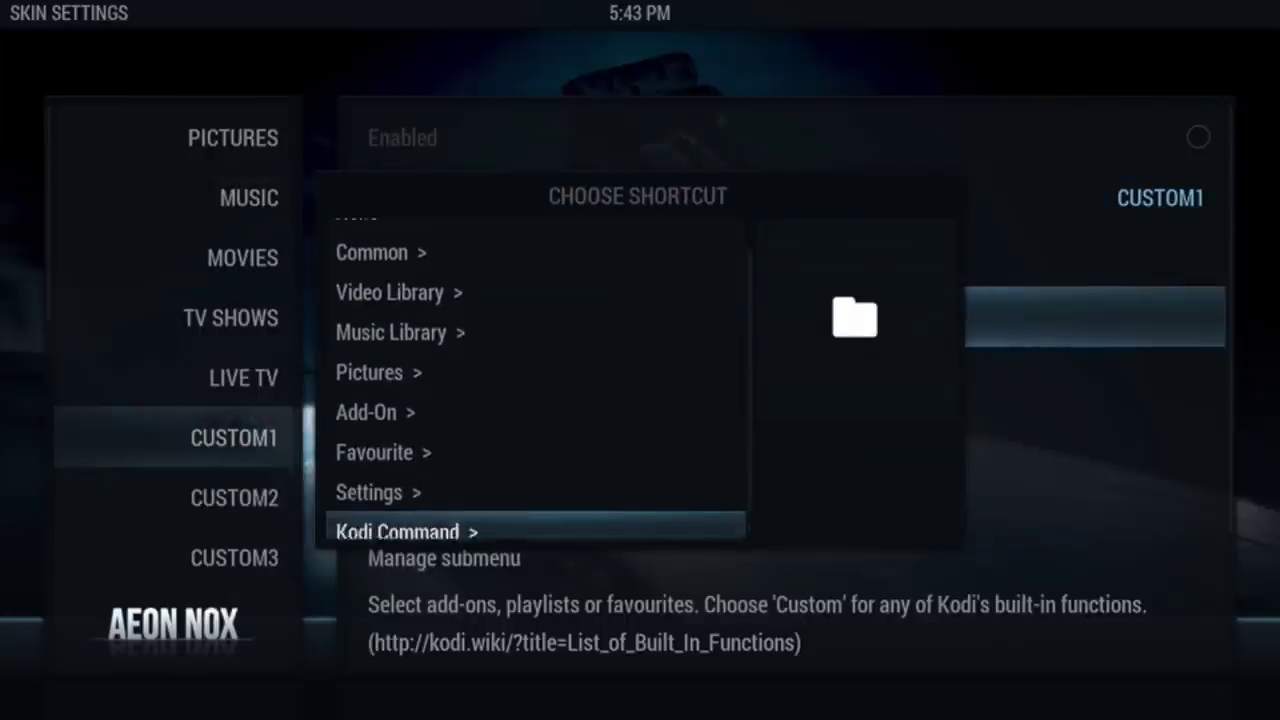
key("Down")
key("Down")
key("Down")
key("Down")
key("Down")
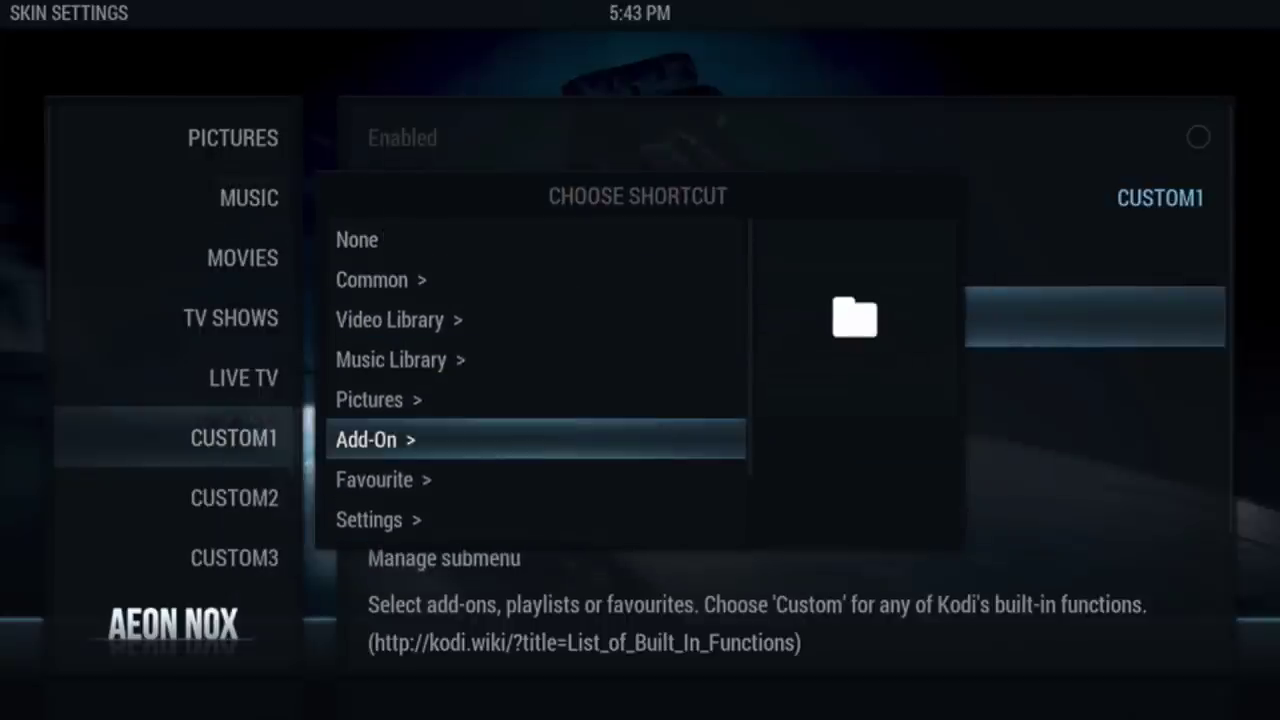
key("Return")
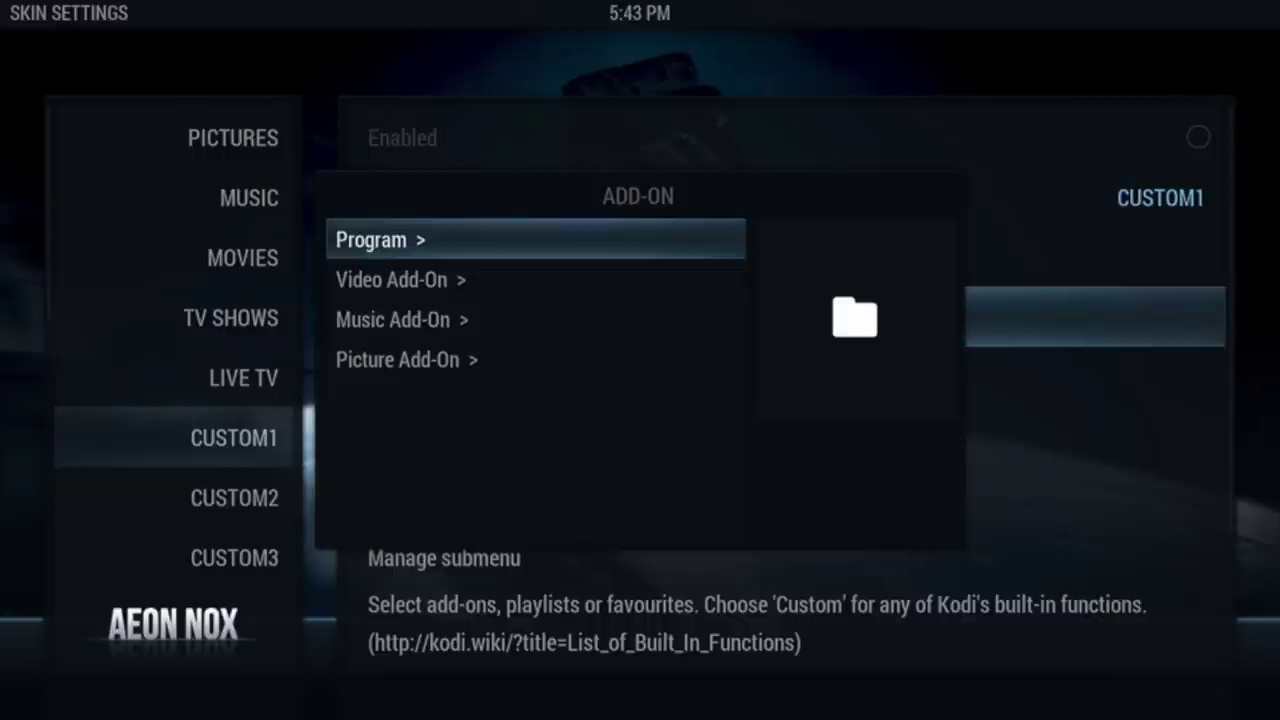
key("Down")
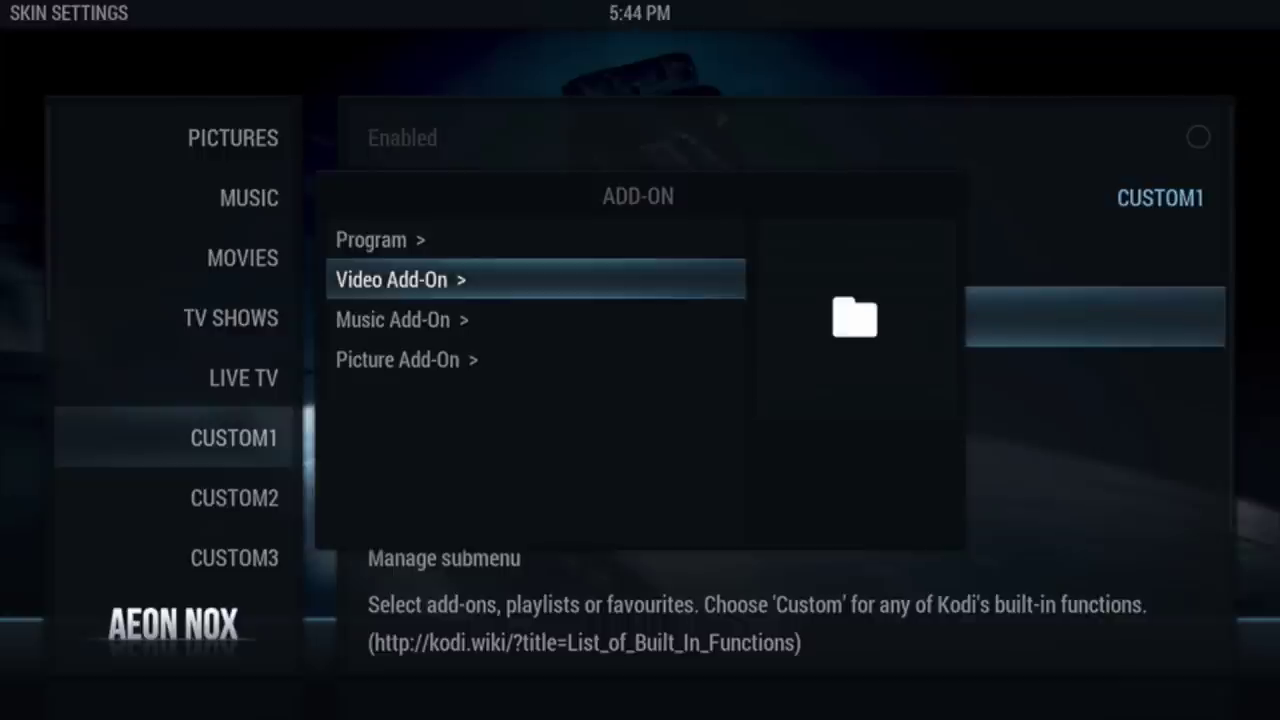
key("Return")
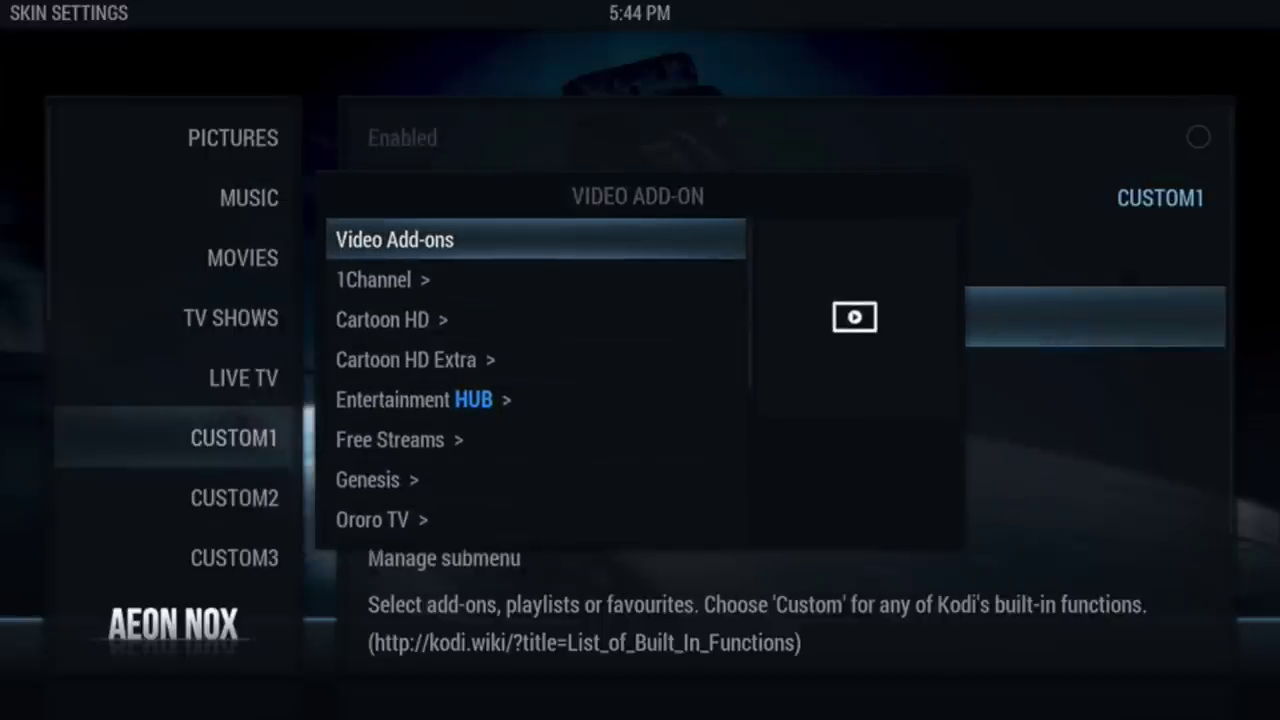
After comparing Cartoon HD entries, choose Video Add-ons as CUSTOM1's action
key("Down")
key("Down")
key("Down")
key("Down")
key("Down")
key("Down")
key("Down")
key("Down")
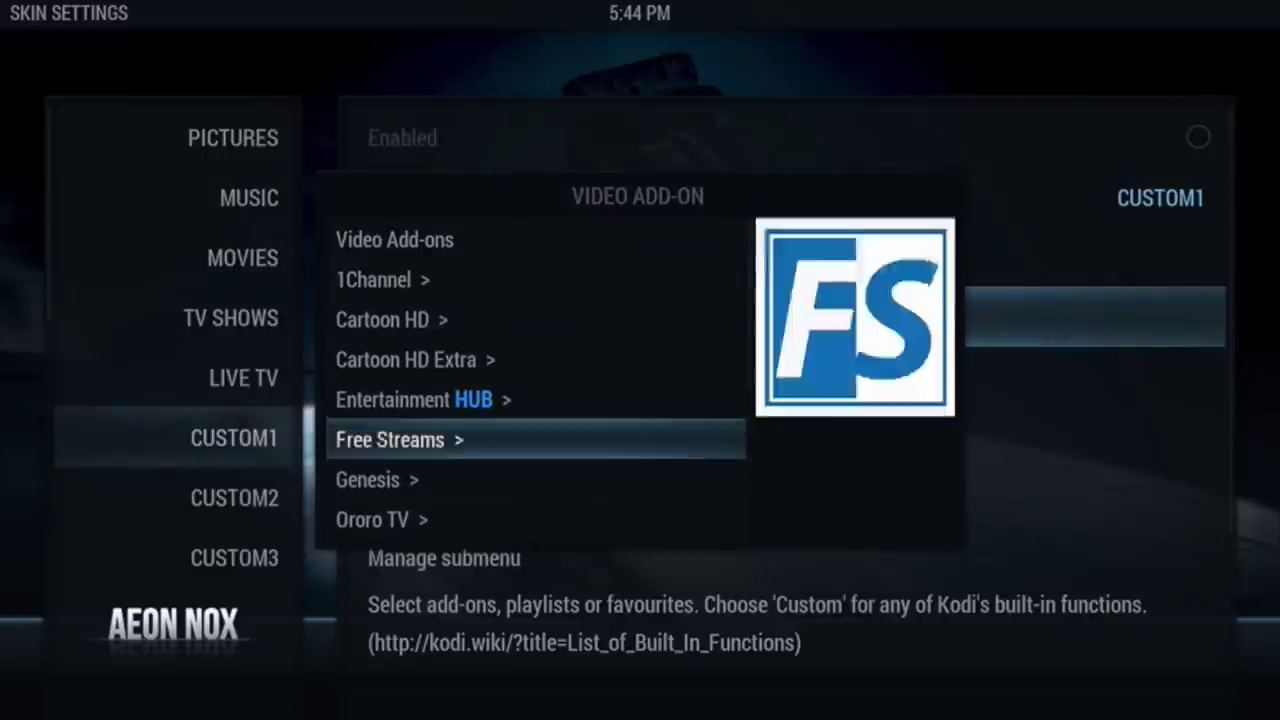
key("Down")
key("Down")
key("Down")
key("Down")
key("Down")
key("Down")
key("Down")
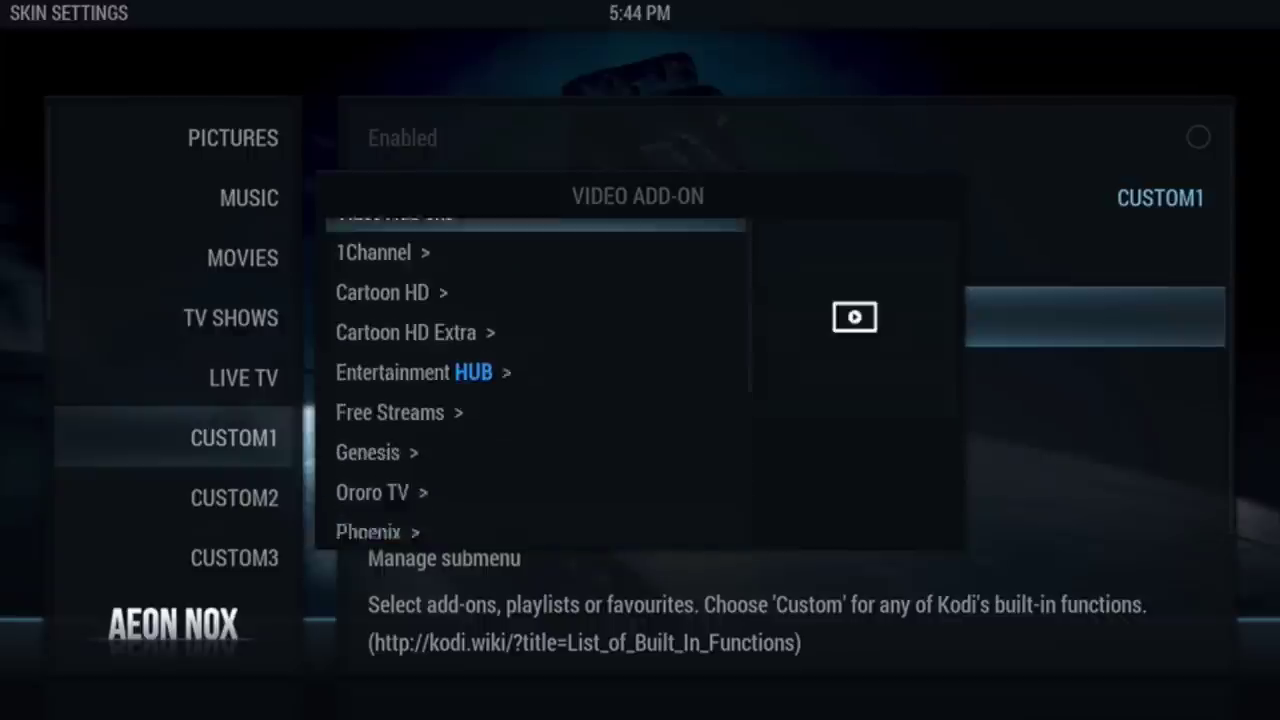
key("Down")
key("Down")
key("Down")
key("Up")
key("Up")
key("Up")
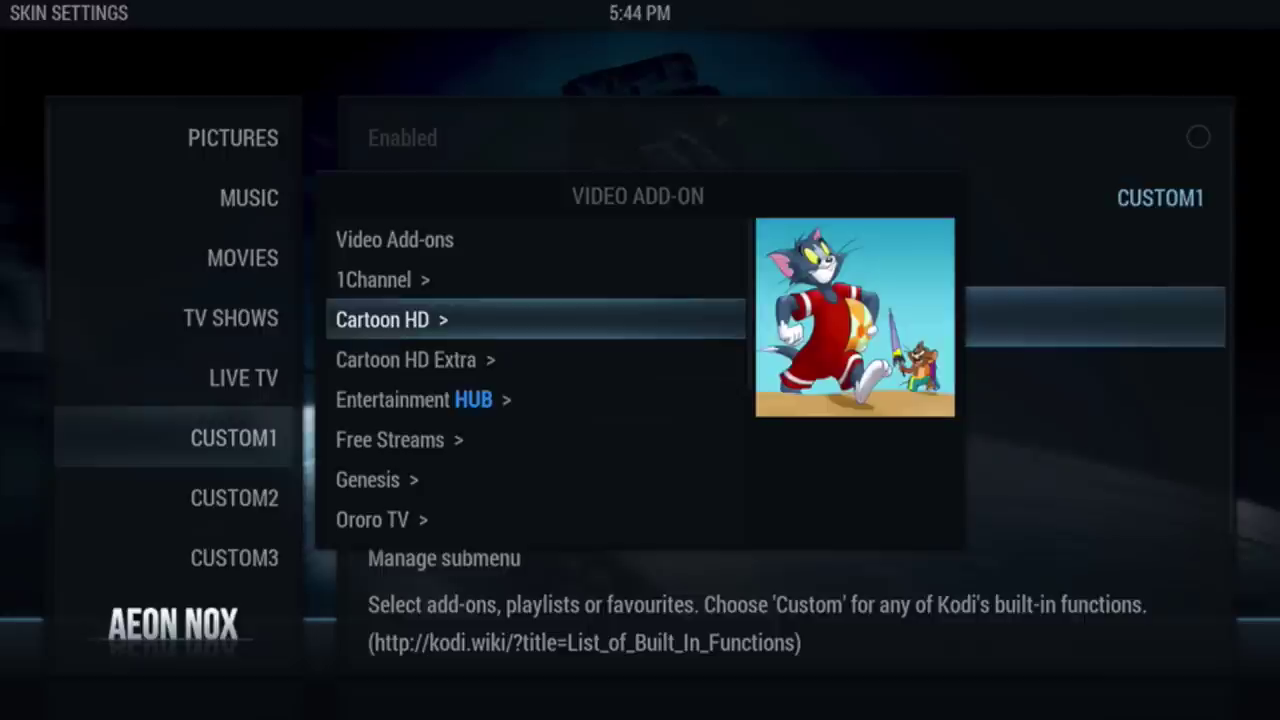
key("Down")
key("Up")
key("Down")
key("Up")
key("Up")
key("Up")
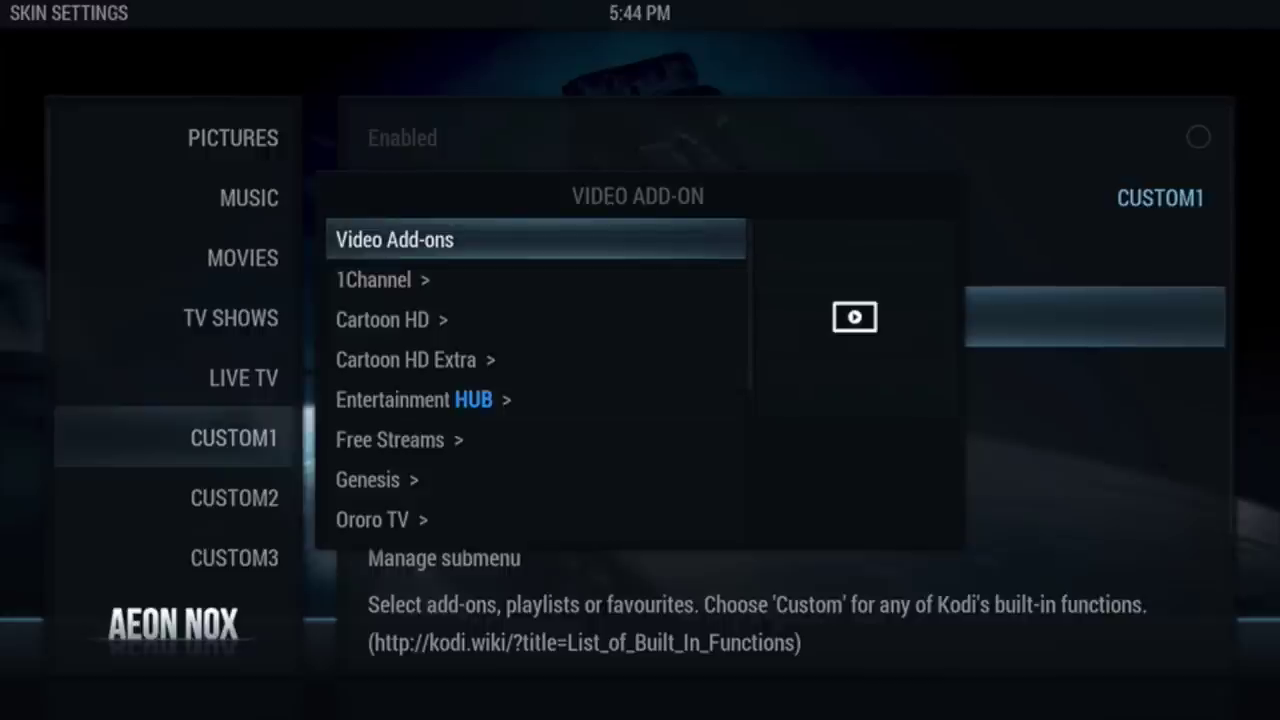
key("Down")
key("Down")
key("Up")
key("Up")
key("Return")
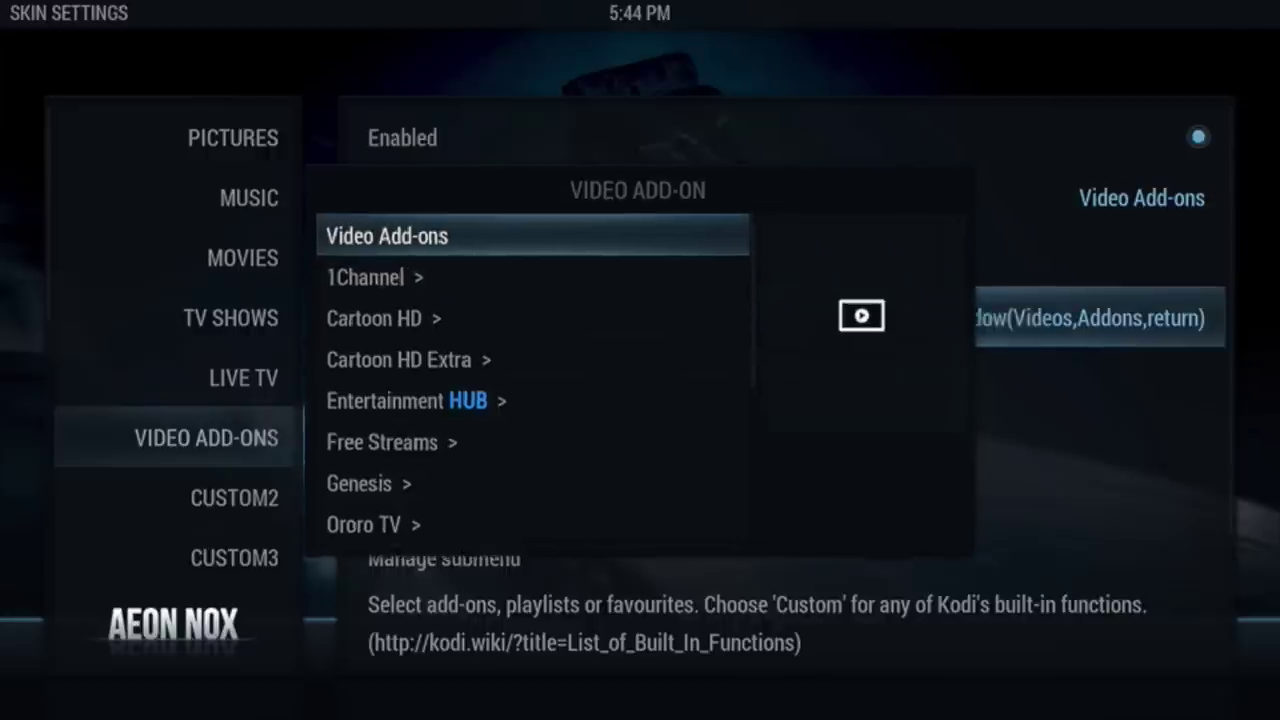
key("Up")
key("Up")
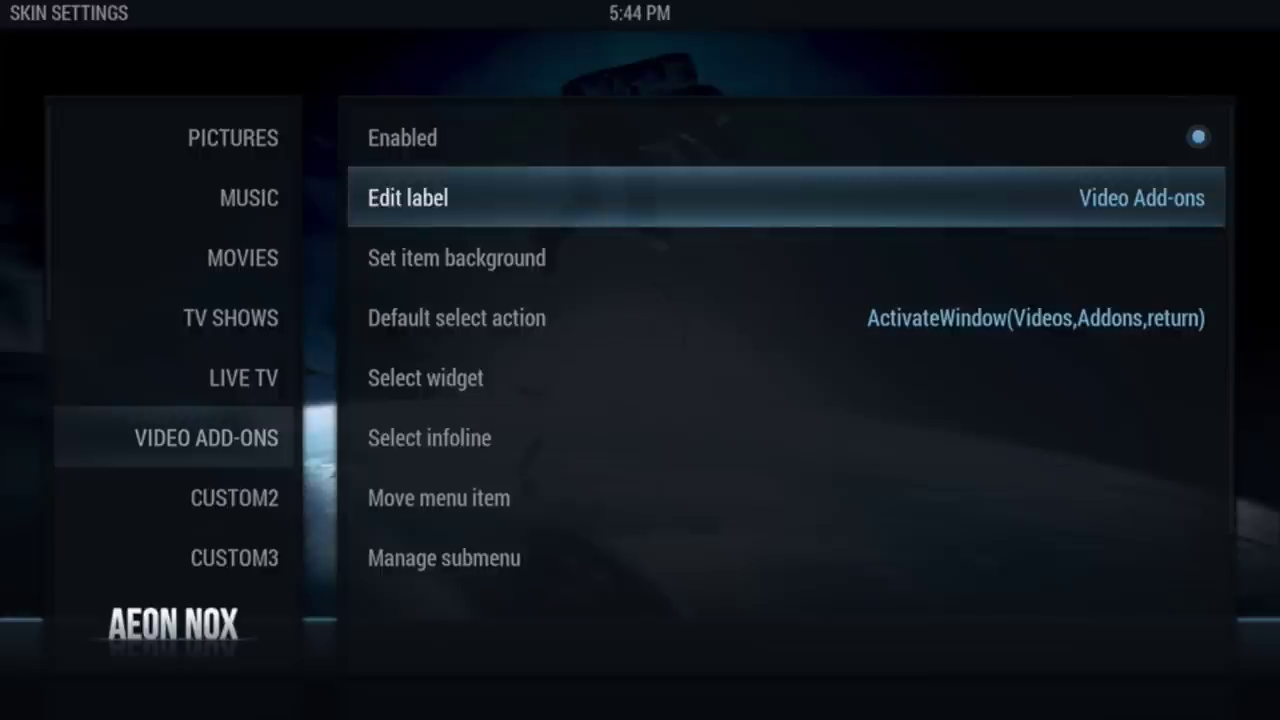
Change the item's label from Video Add-ons to KIDS
key("Down")
key("Return")
key("BackSpace")
key("BackSpace")
key("BackSpace")
key("BackSpace")
key("BackSpace")
key("BackSpace")
key("BackSpace")
key("BackSpace")
key("BackSpace")
key("BackSpace")
key("BackSpace")
key("BackSpace")
key("BackSpace")
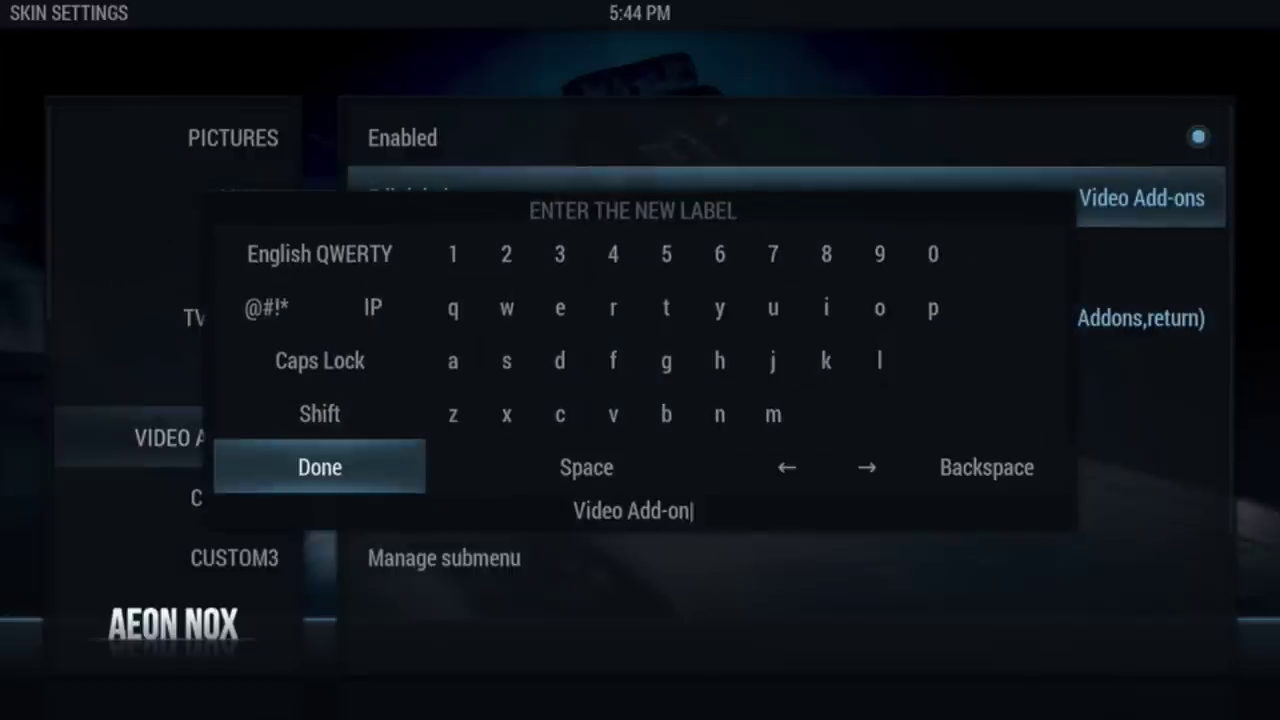
type("Ki")
key("BackSpace")
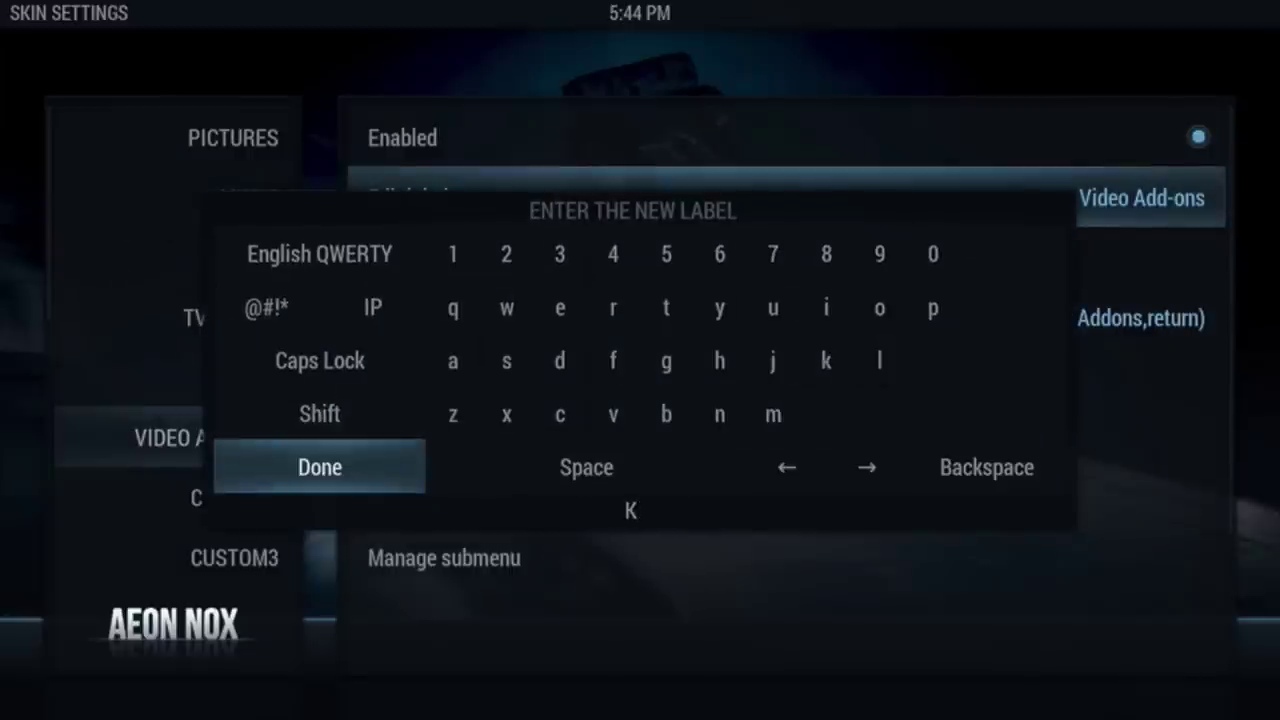
type("IDS")
key("Return")
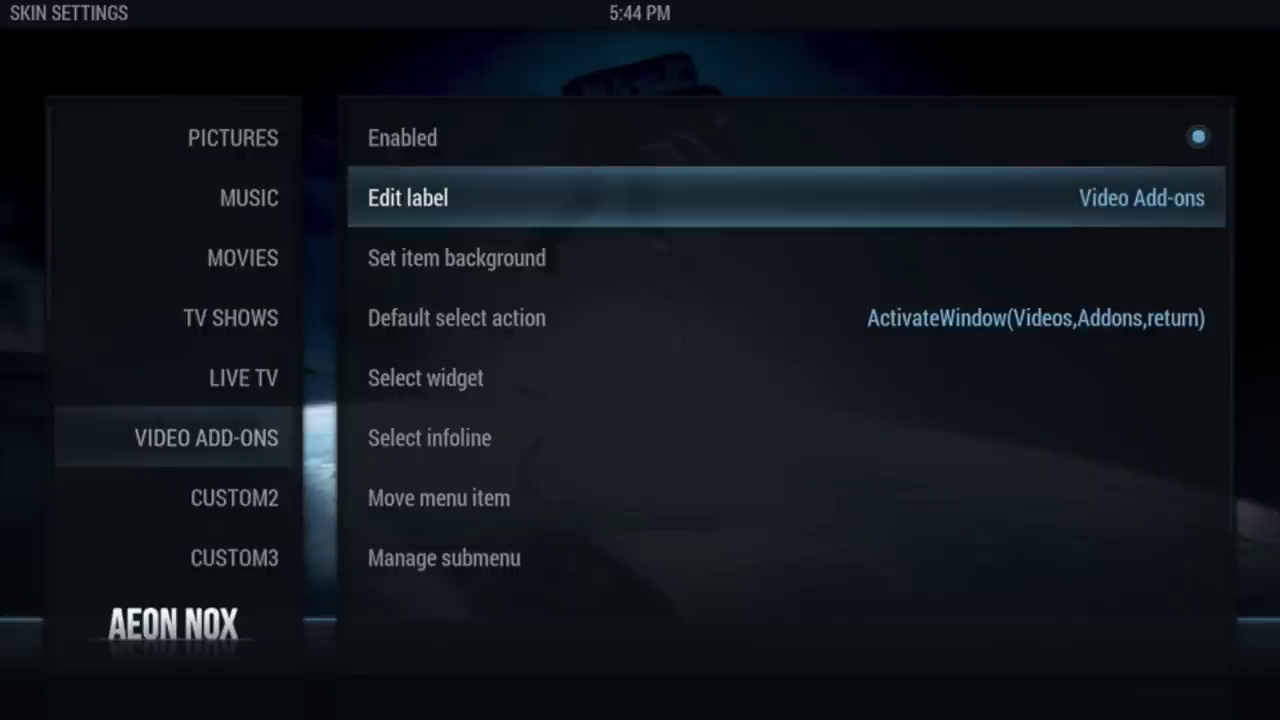
Check the items above KIDS and select KIDS's Move menu item option
key("Left")
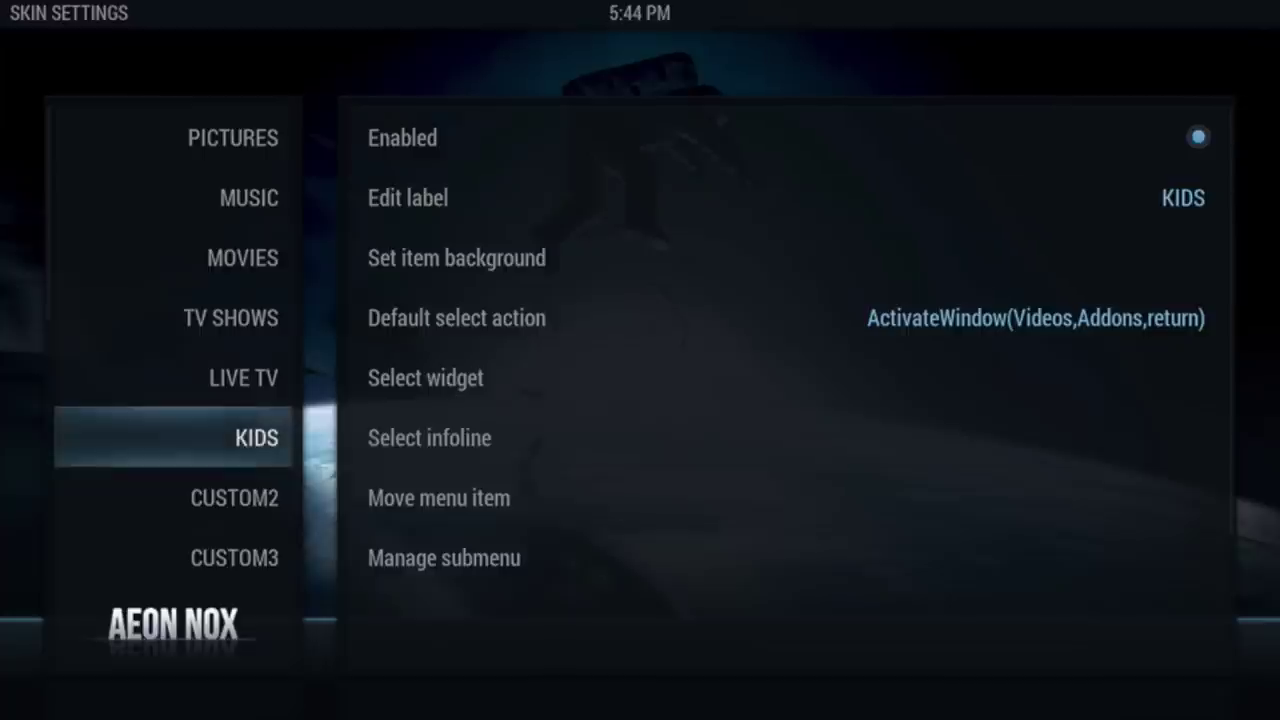
key("Right")
key("Down")
key("Down")
key("Down")
key("Down")
key("Down")
key("Down")
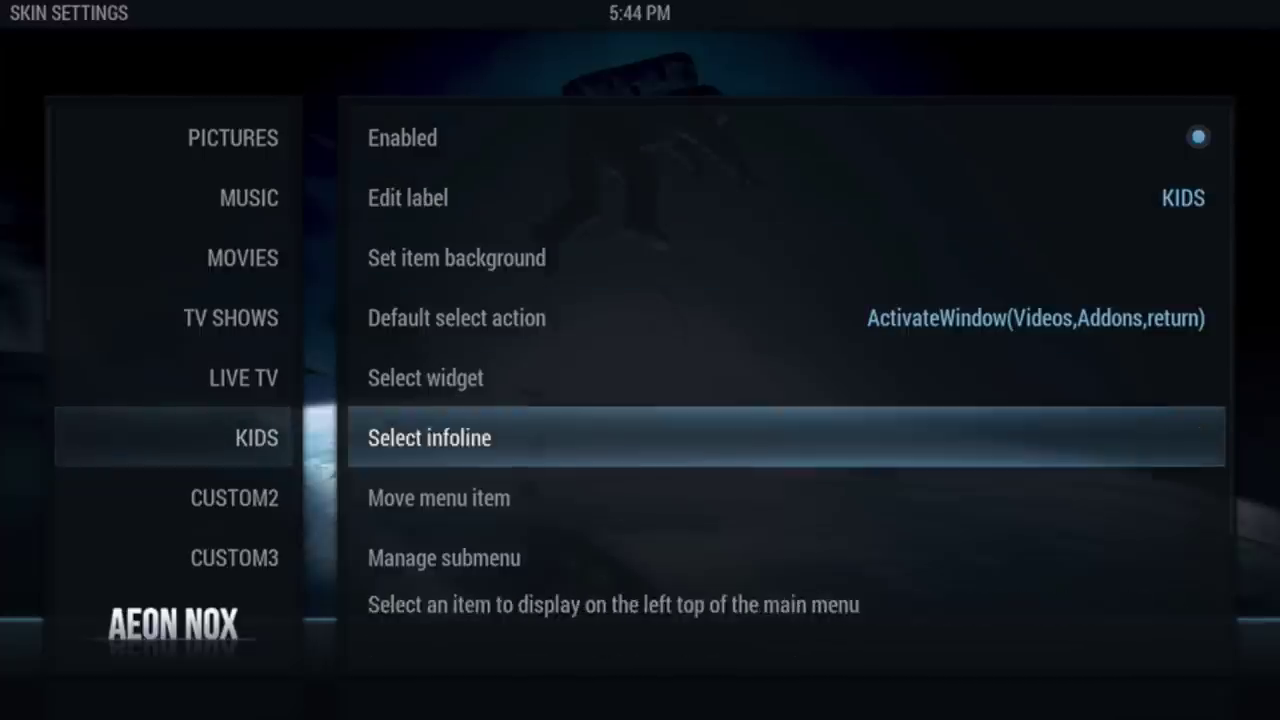
key("Down")
key("Up")
key("Up")
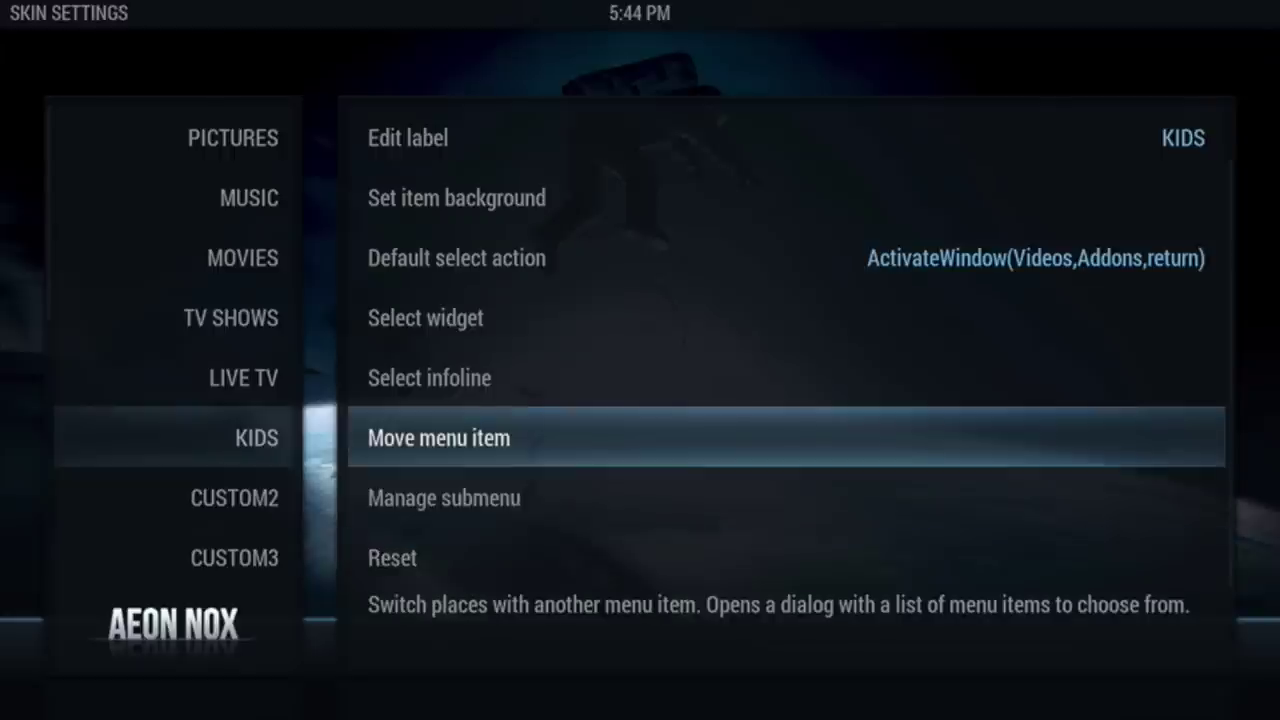
key("Left")
key("Up")
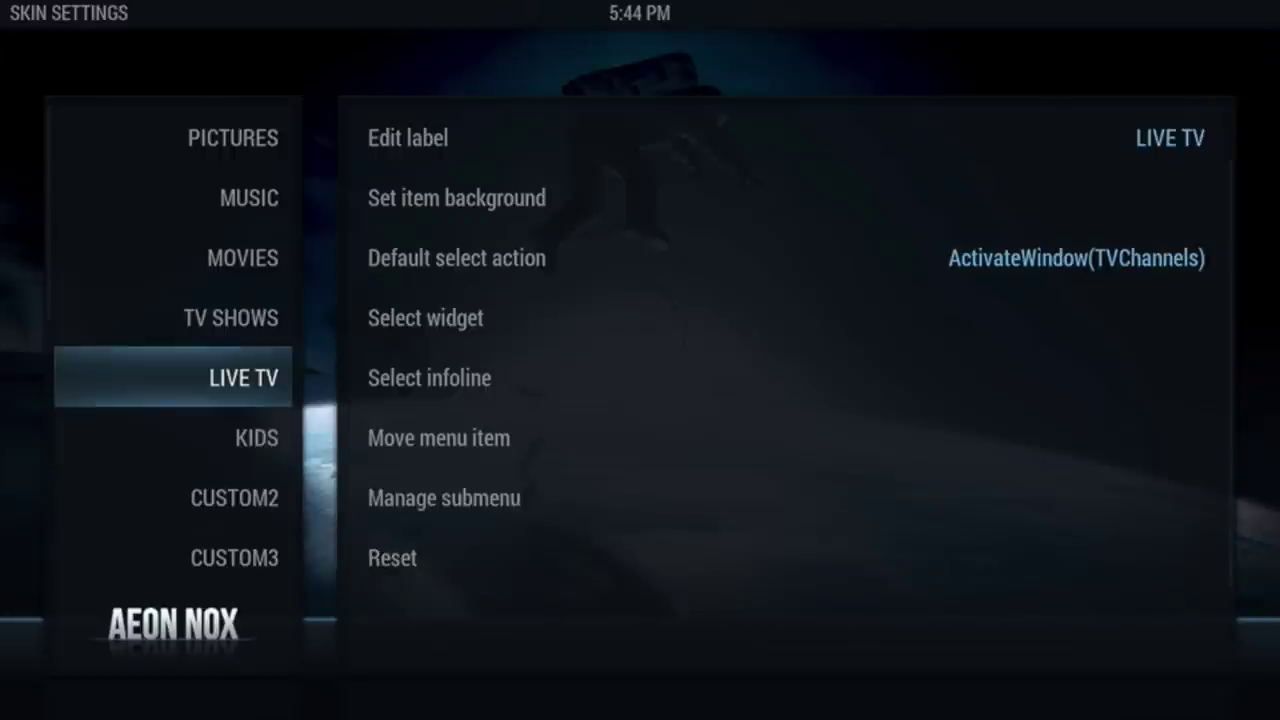
key("Up")
key("Up")
key("Up")
key("Up")
key("Down")
key("Down")
key("Down")
key("Down")
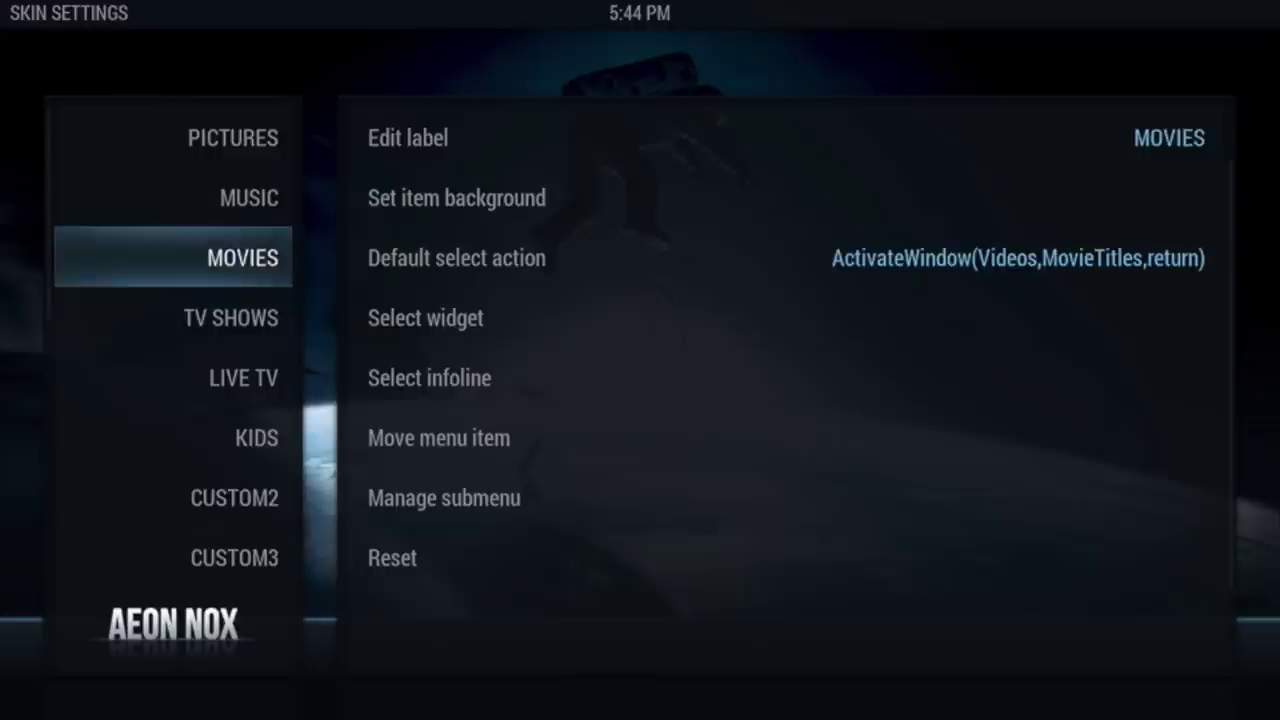
key("Right")
key("Up")
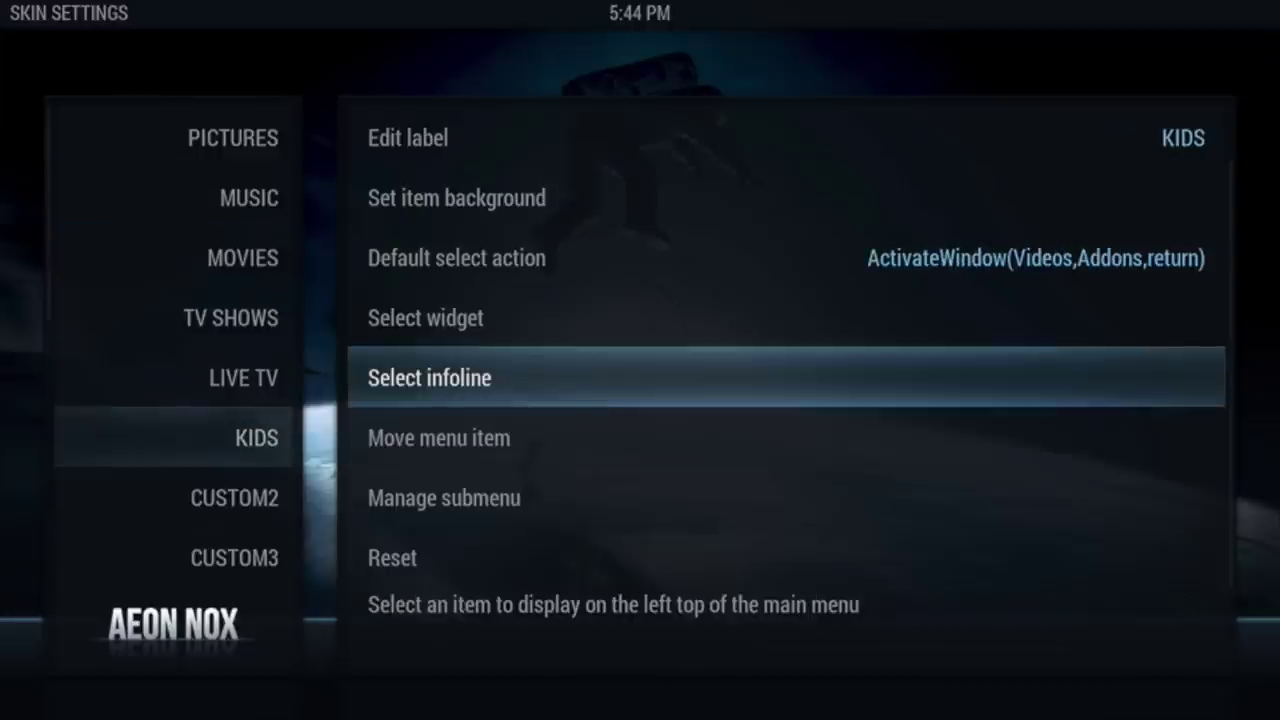
key("Down")
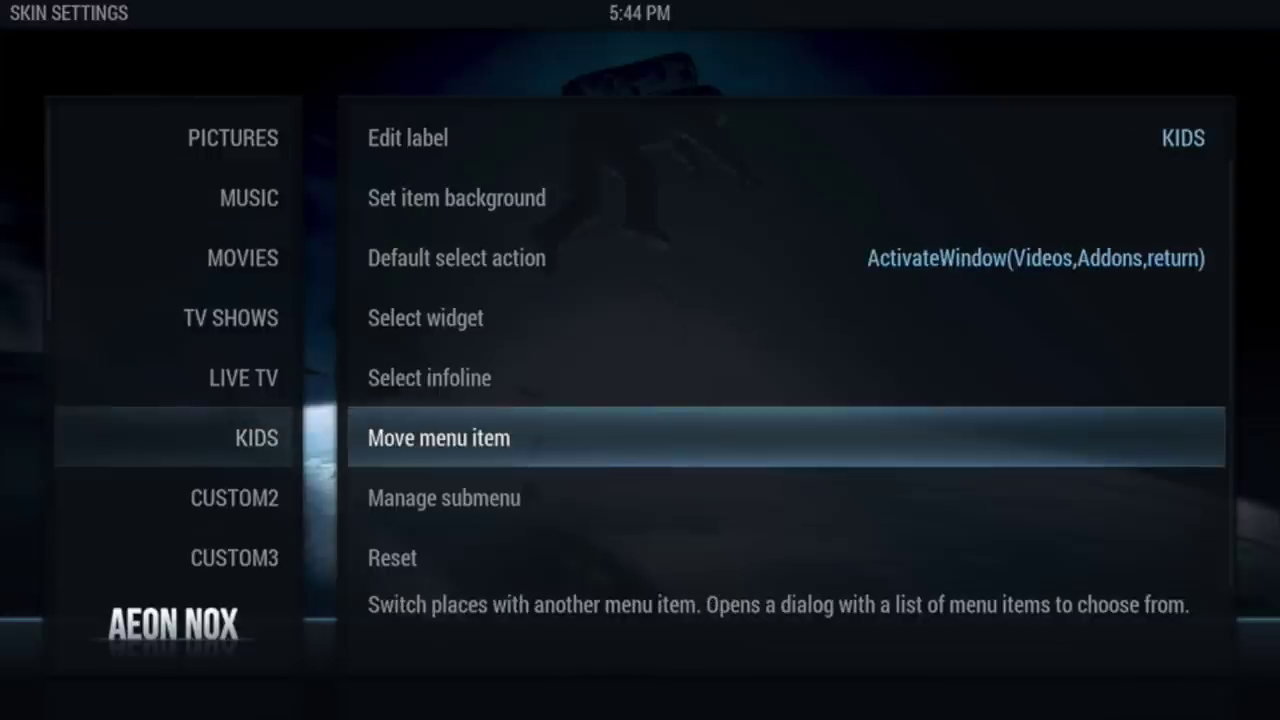
Swap KIDS with LIVE TV, confirm KIDS now sits above it, and exit setup
key("Return")
key("Down")
key("Down")
key("Down")
key("Down")
key("Down")
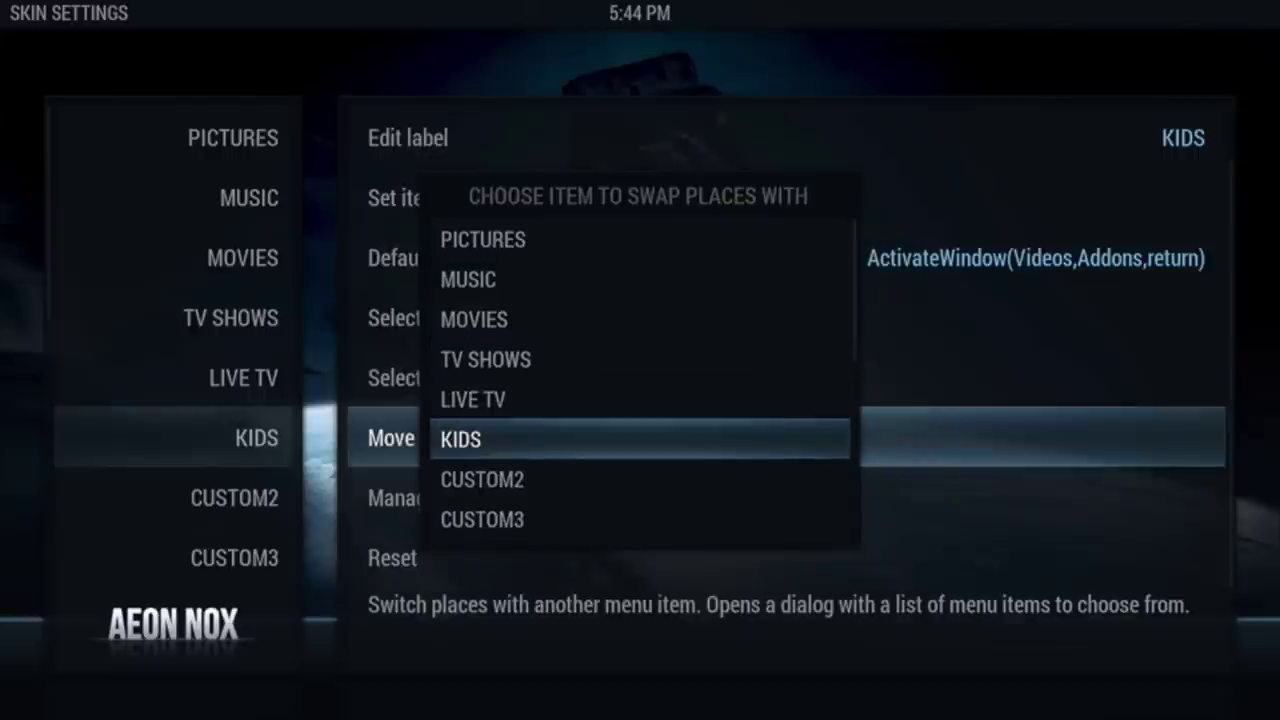
key("Up")
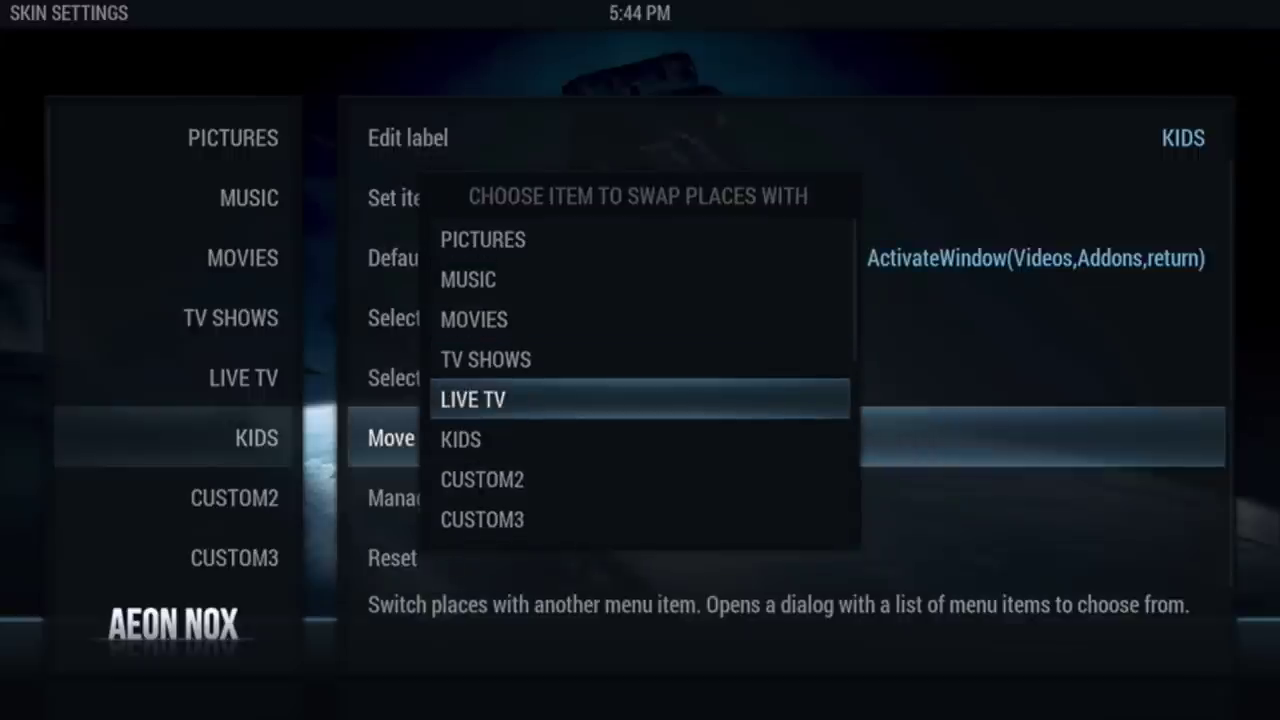
key("Return")
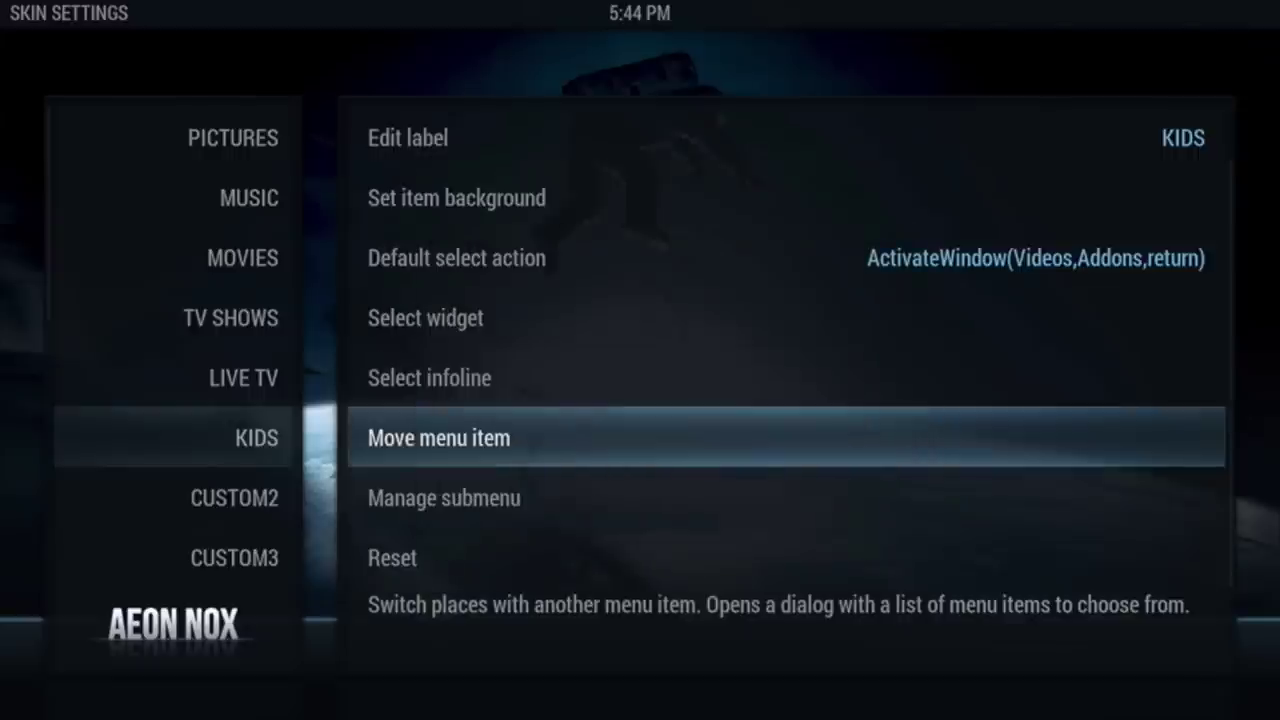
key("Left")
key("Up")
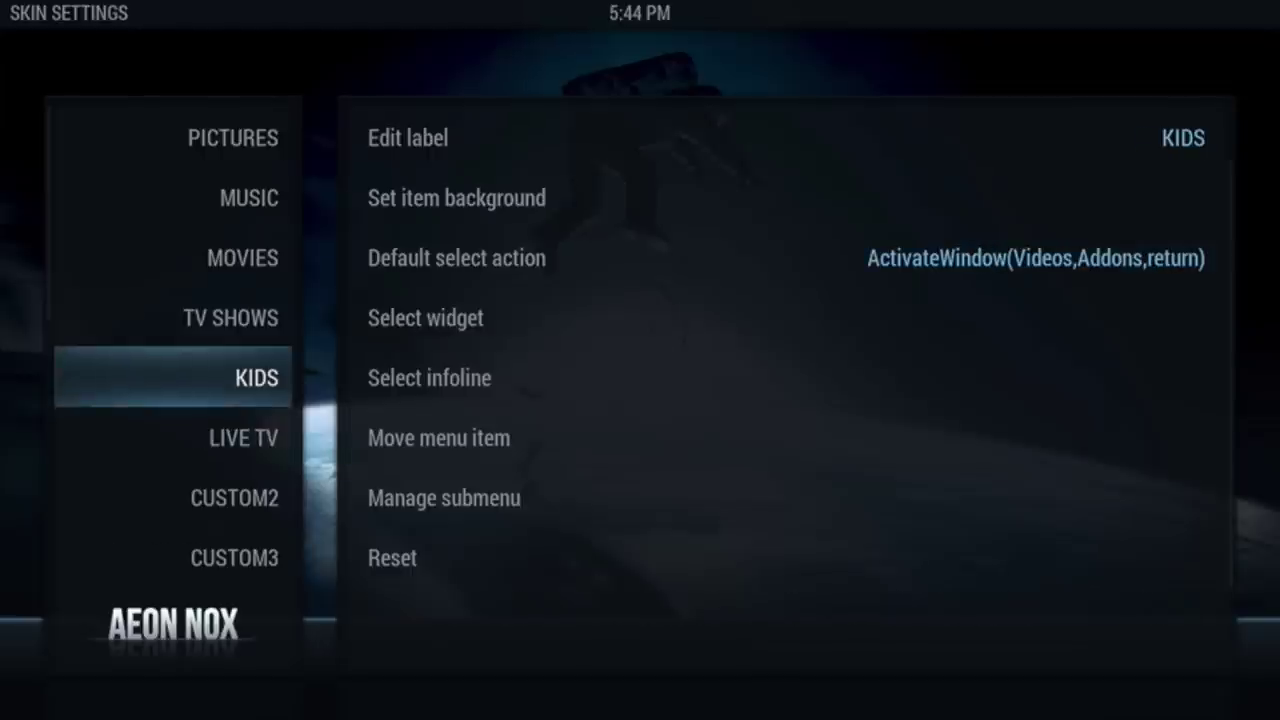
key("Escape")
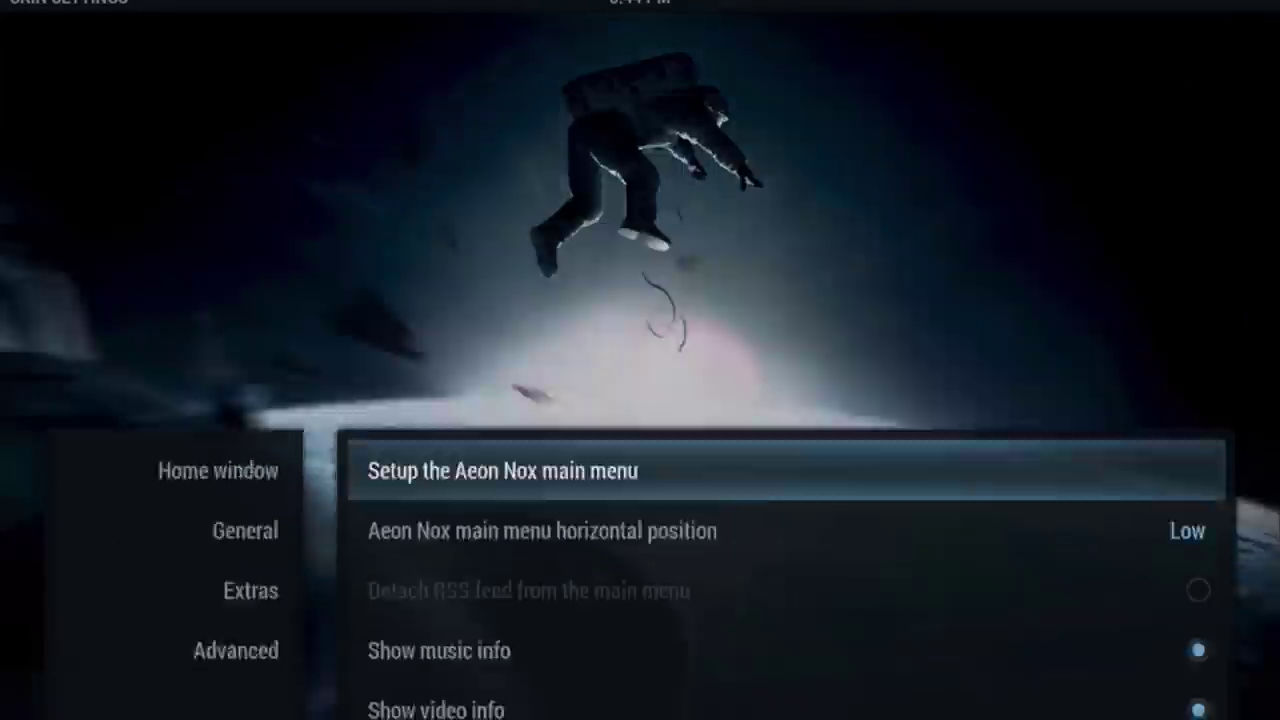
key("Escape")
key("Right")
key("Right")
key("Right")
key("Right")
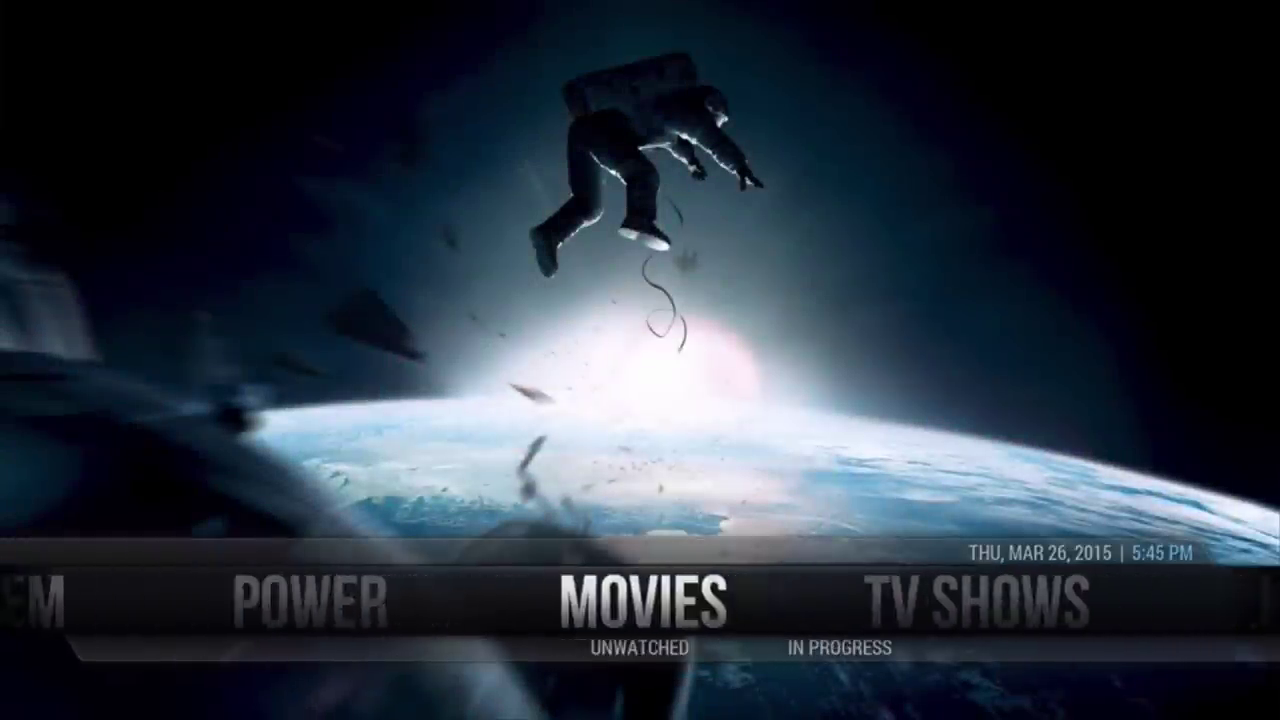
key("Right")
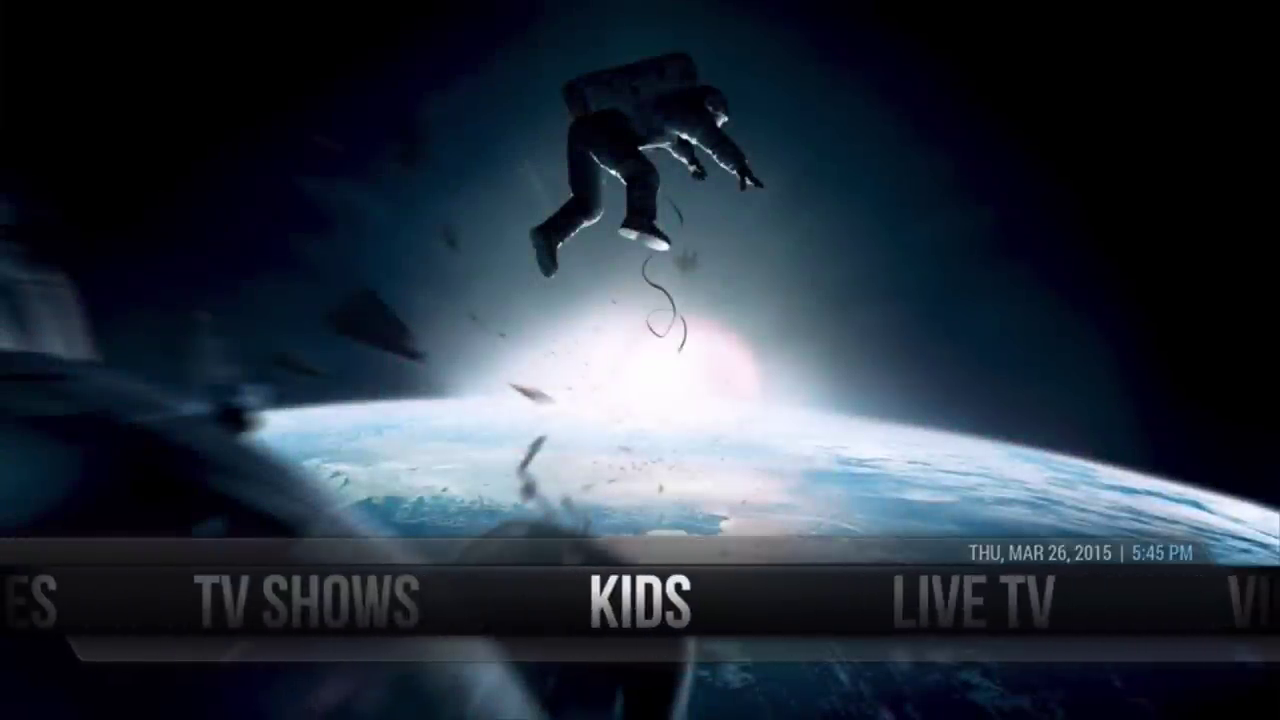
key("Right")
key("Left")
key("Left")
key("Left")
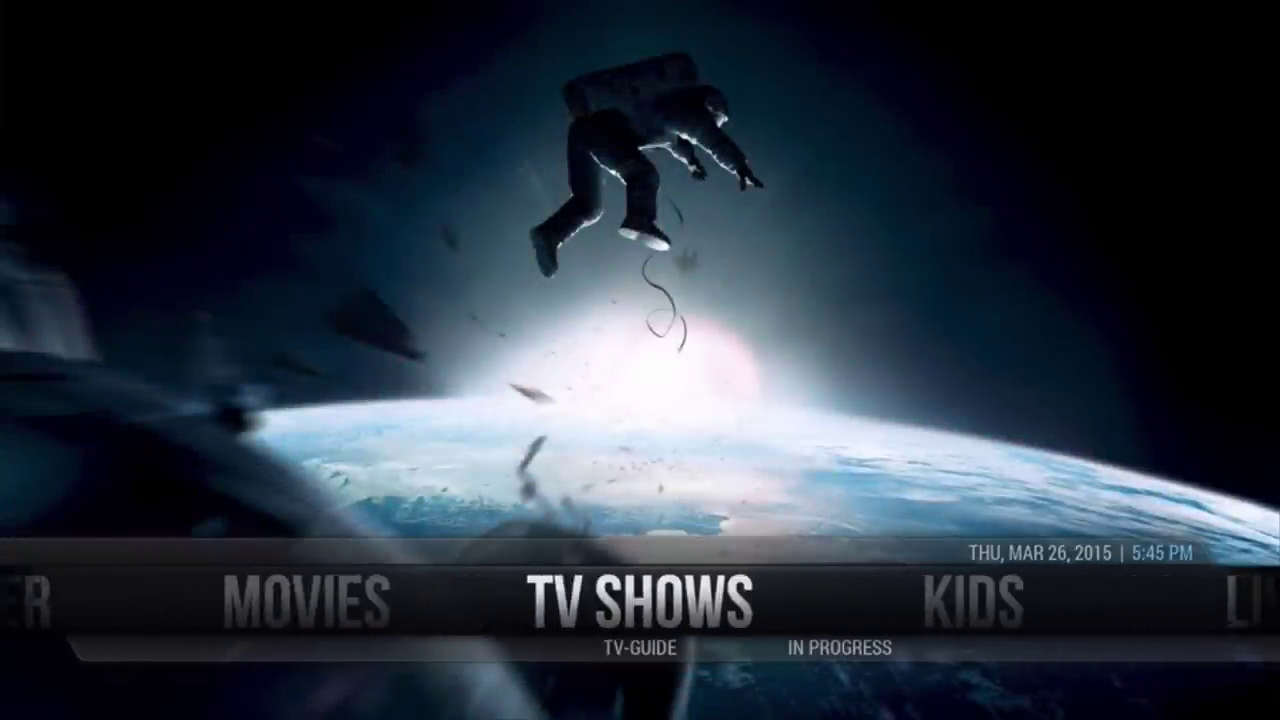
key("Left")
key("Left")
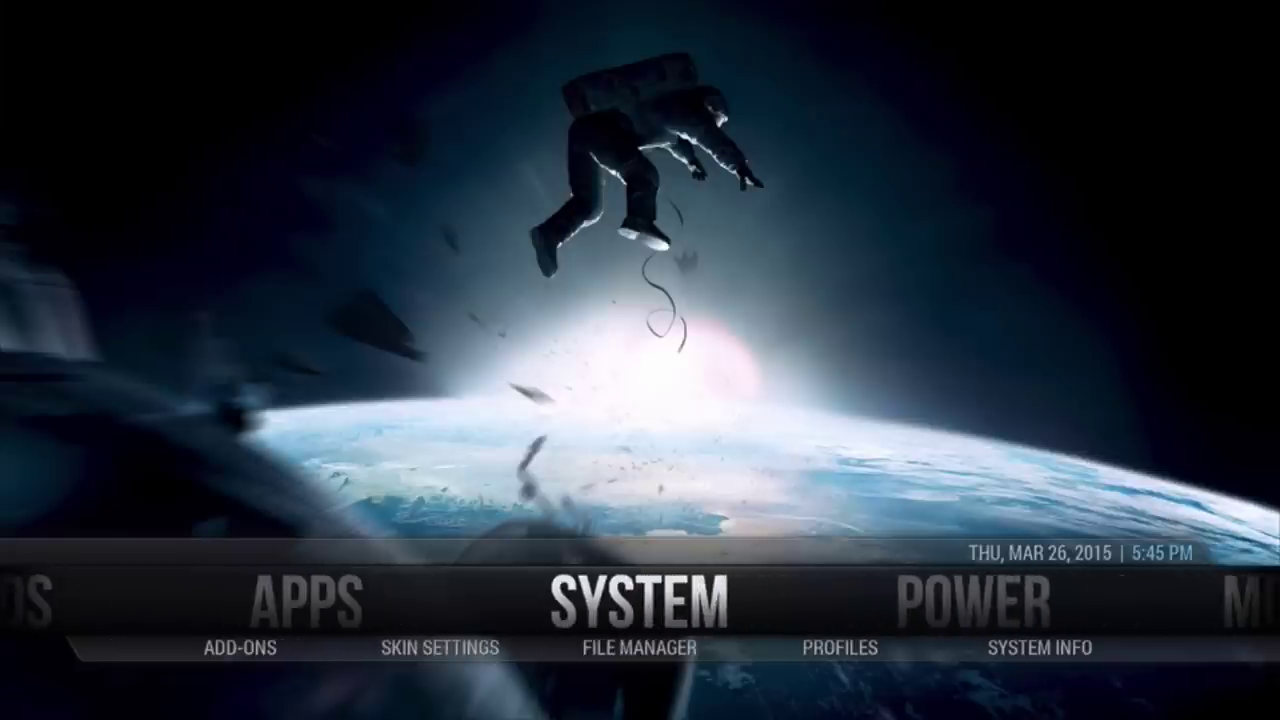
key("Down")
key("Left")
key("Return")
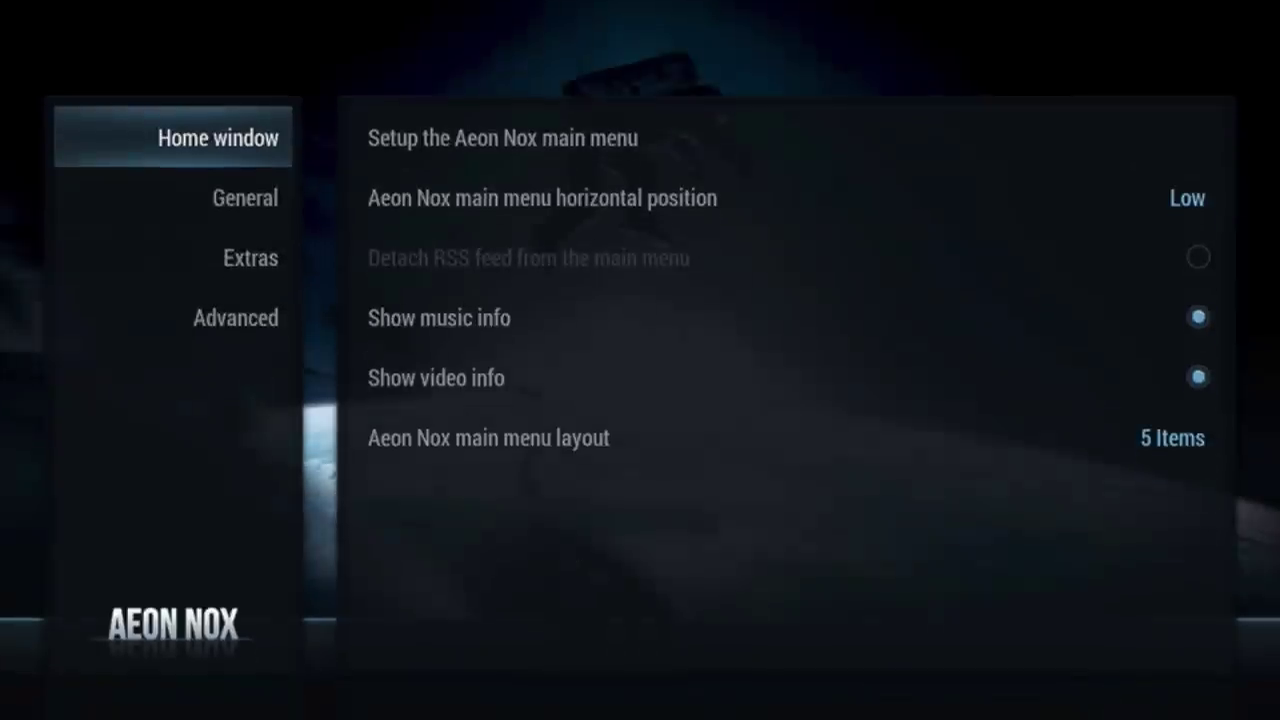
Reopen the main-menu setup and select the MOVIES item
key("Right")
key("Return")
key("Down")
key("Down")
key("Down")
key("Down")
key("Down")
key("Down")
key("Down")
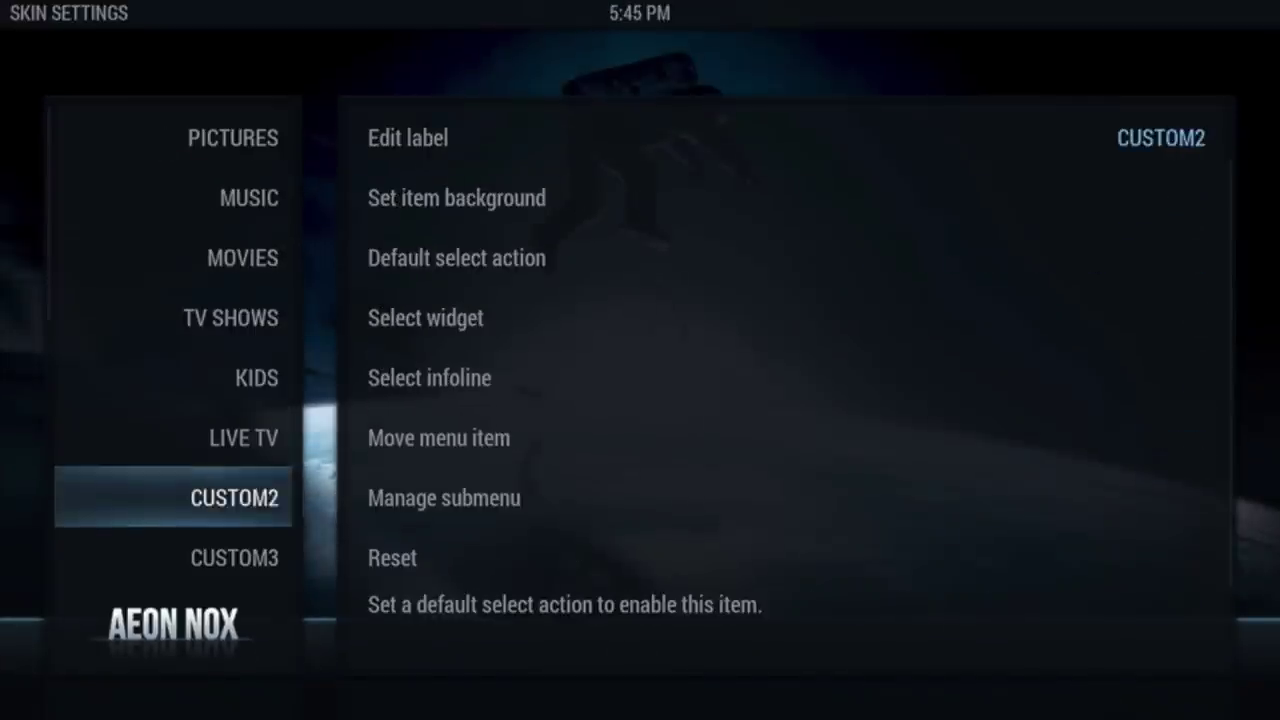
key("Up")
key("Up")
key("Up")
key("Up")
key("Up")
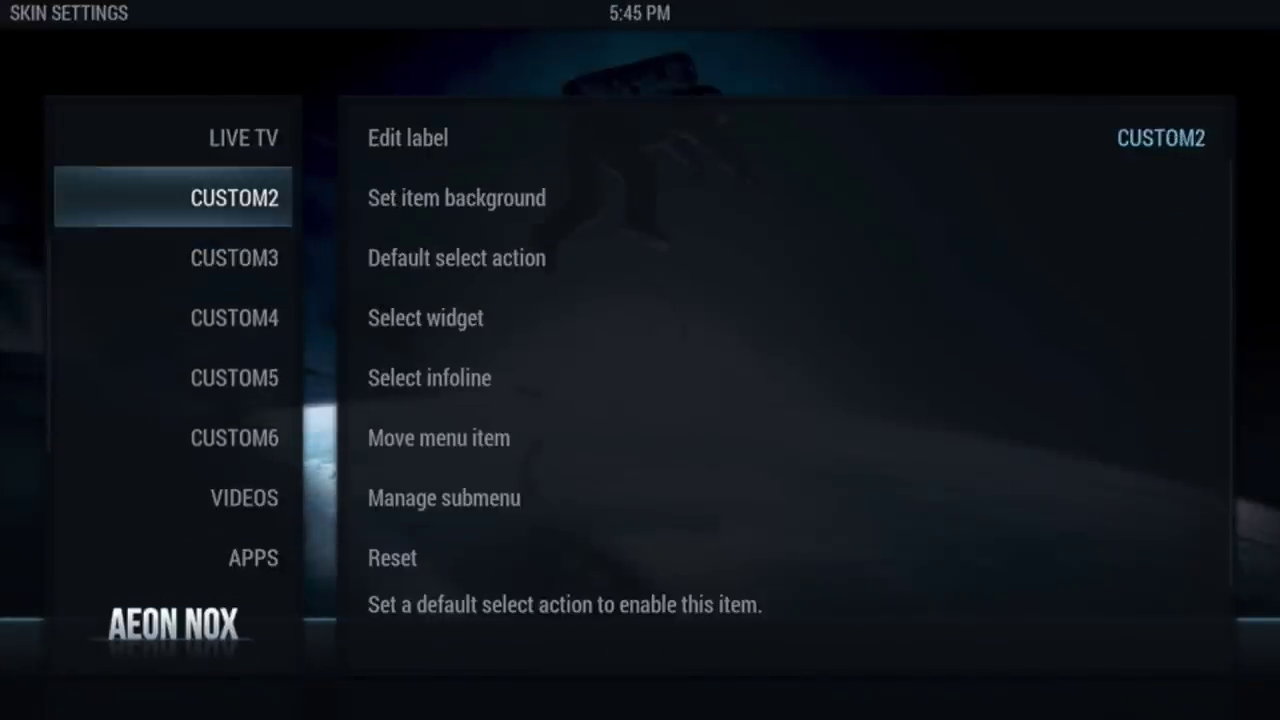
key("Up")
key("Up")
key("Up")
key("Up")
key("Up")
key("Up")
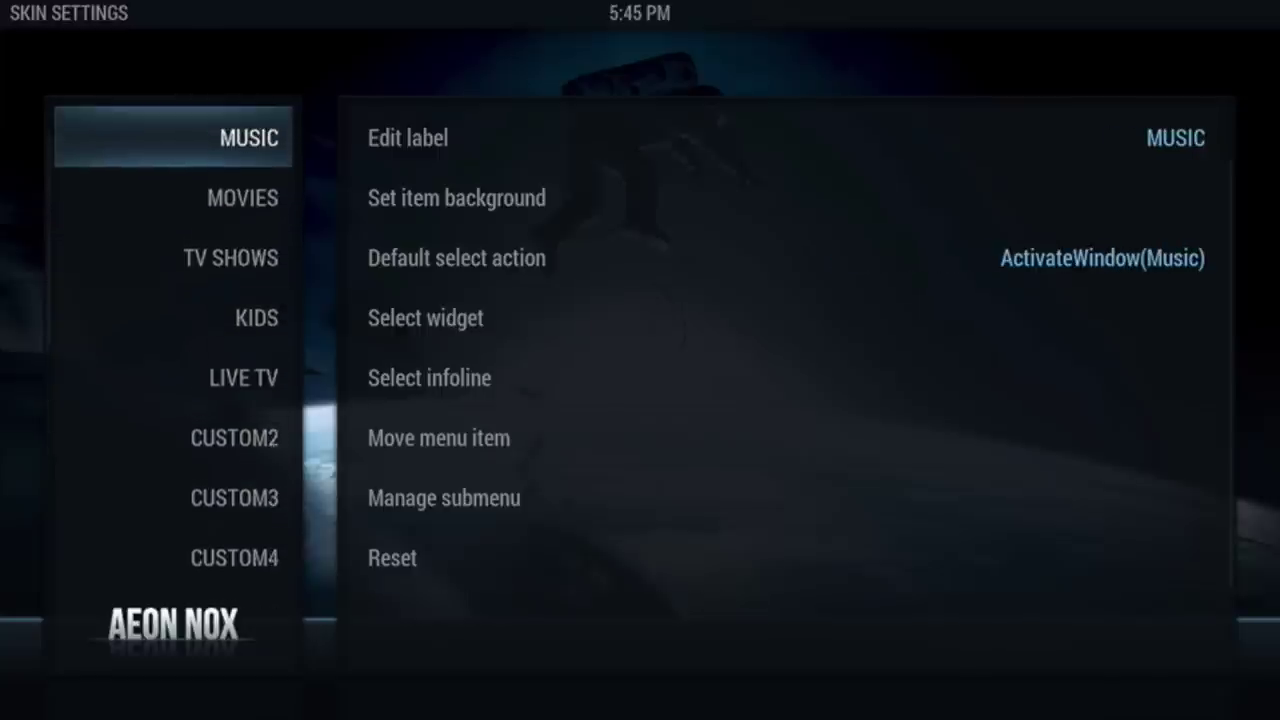
key("Down")
key("Down")
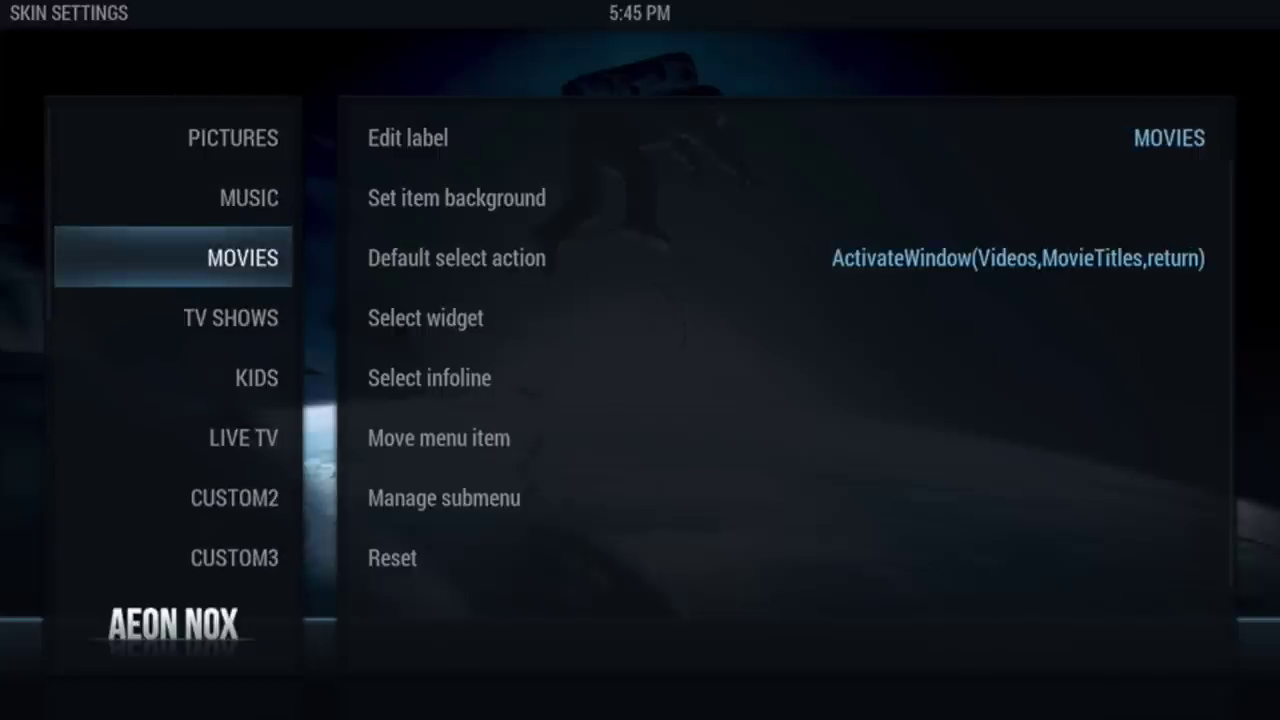
Open Manage submenu for MOVIES, showing Unwatched, In progress, Recently Added through Tags
key("Right")
key("Up")
key("Up")
key("Up")
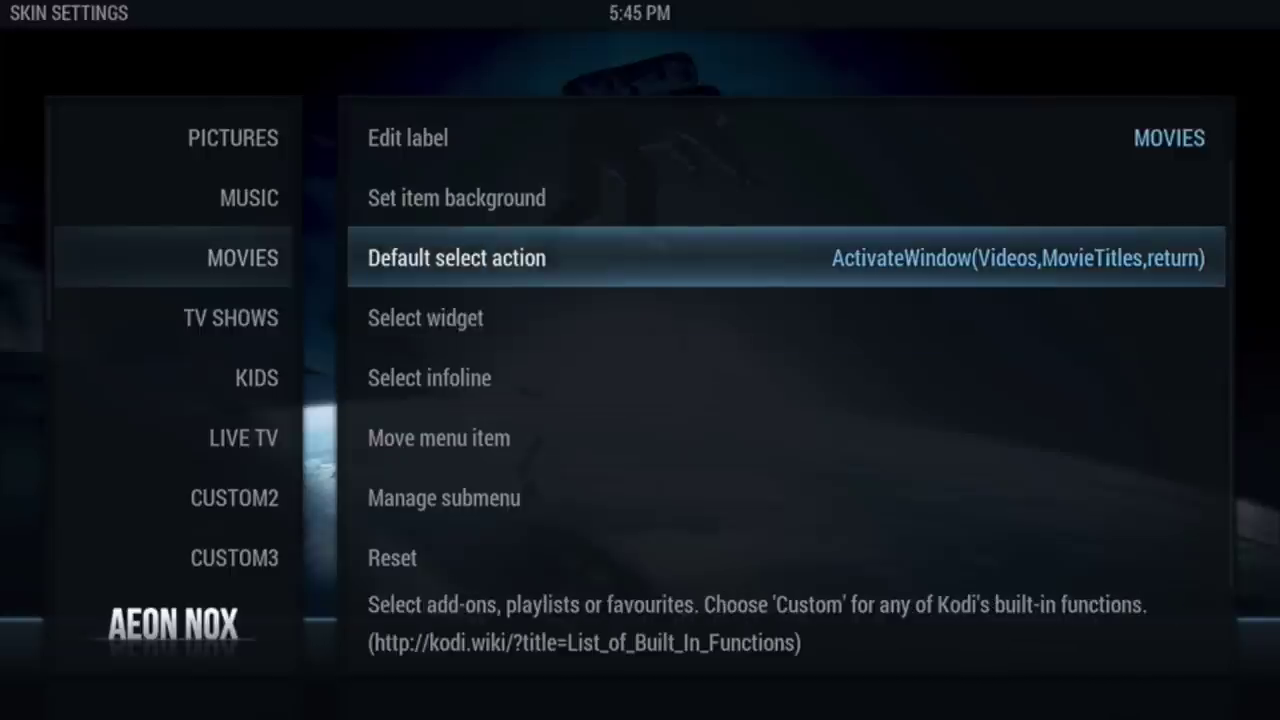
key("Down")
key("Down")
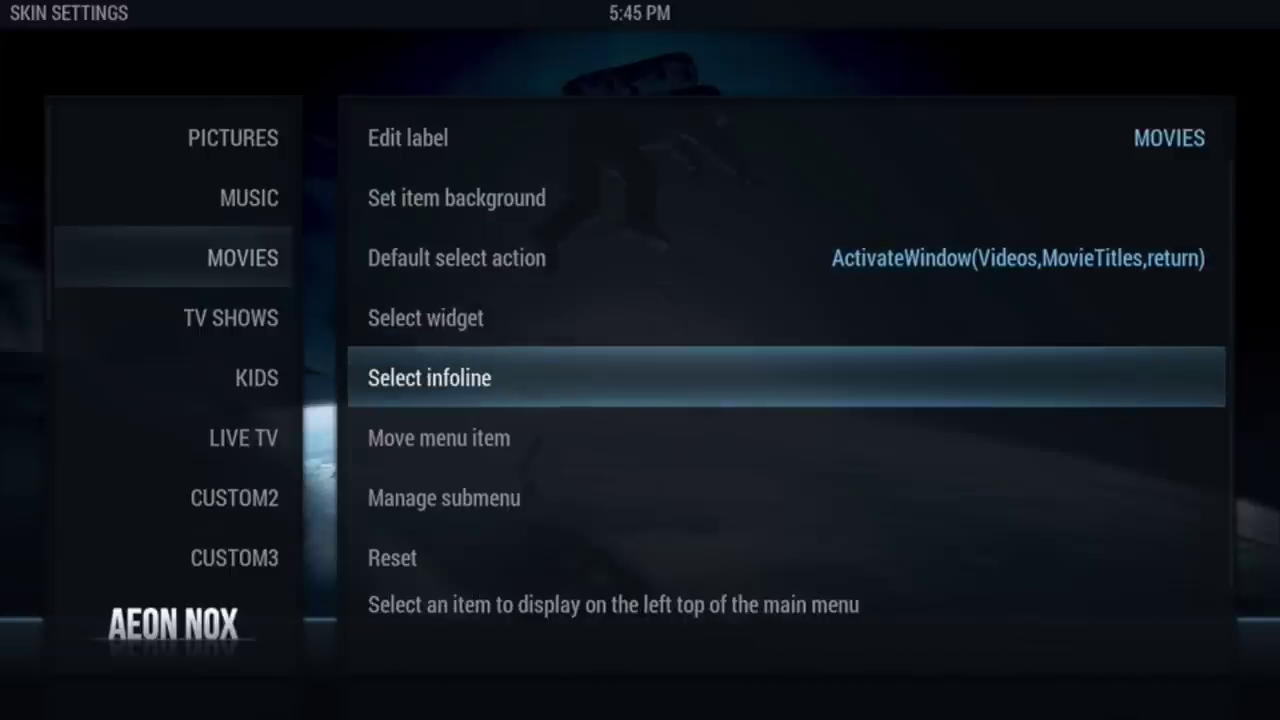
key("Up")
key("Down")
key("Down")
key("Down")
key("Down")
key("Down")
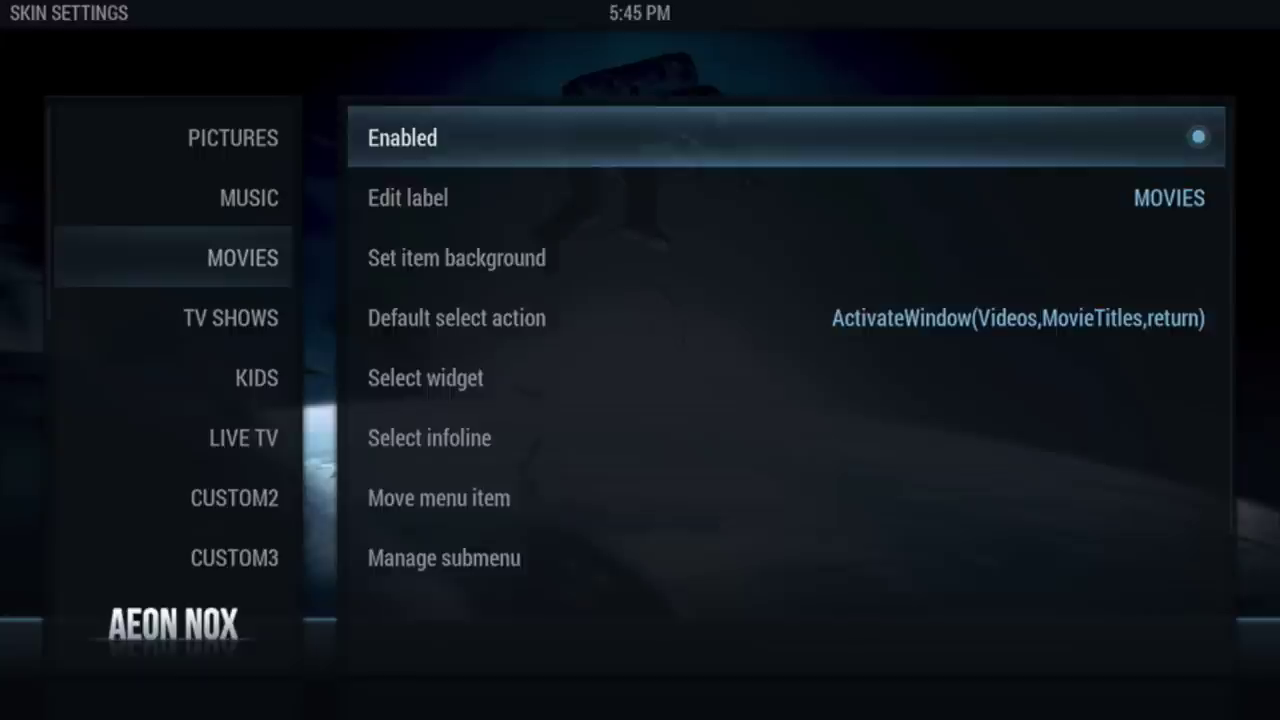
key("Up")
key("Up")
key("Up")
key("Up")
key("Down")
key("Down")
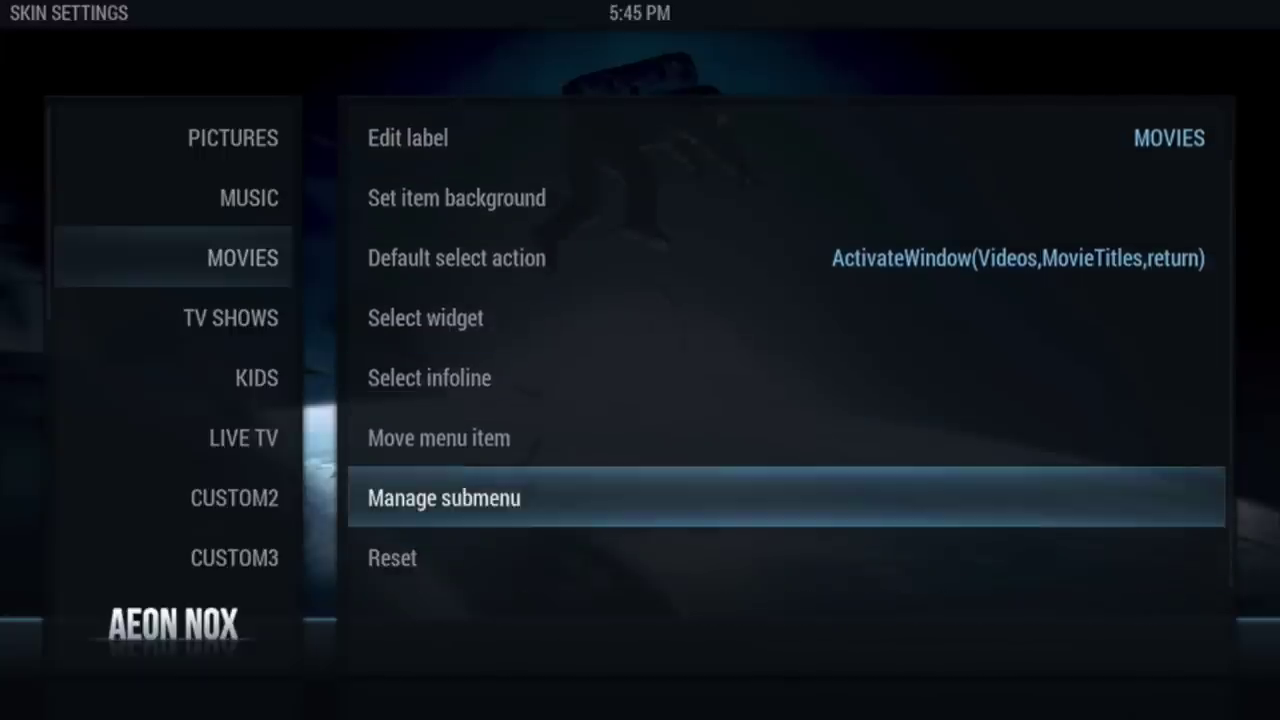
key("Return")
Delete every MOVIES submenu entry, Unwatched through Tags, leaving only <None>
key("Left")
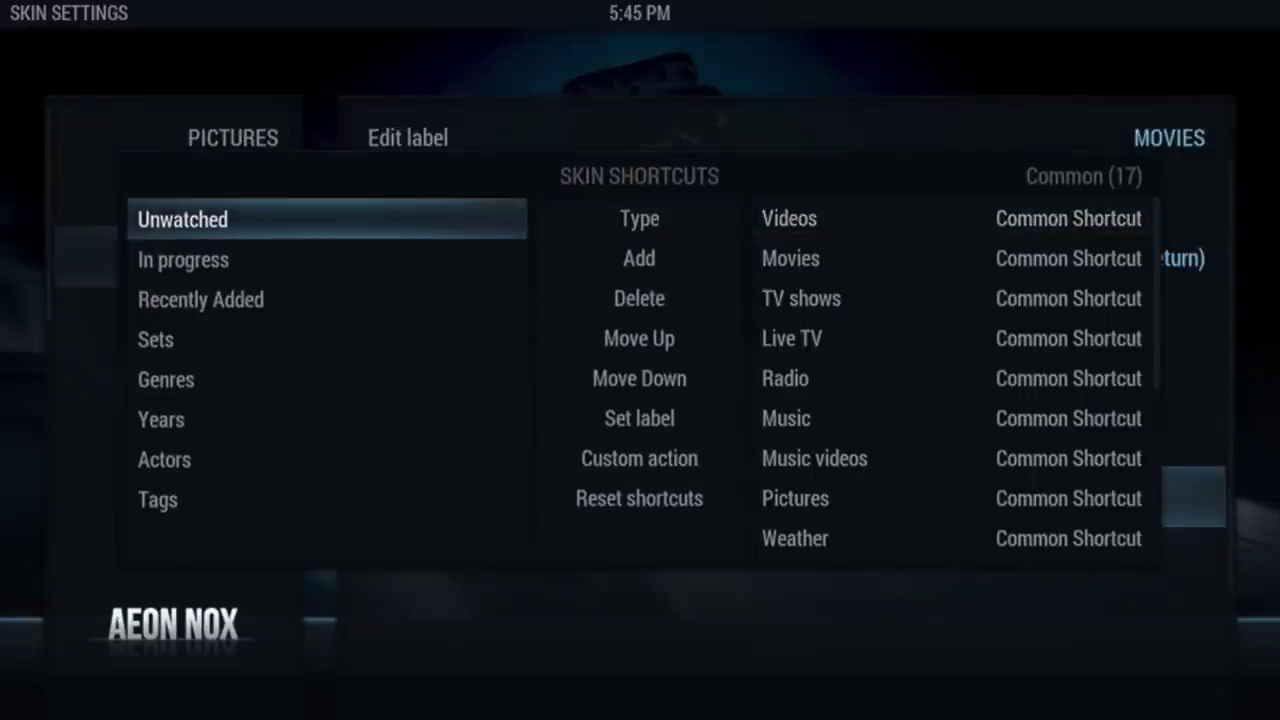
key("Down")
key("Down")
key("Down")
key("Down")
key("Down")
key("Down")
key("Down")
key("Down")
key("Down")
key("Down")
key("Down")
key("Down")
key("Down")
key("Down")
key("Down")
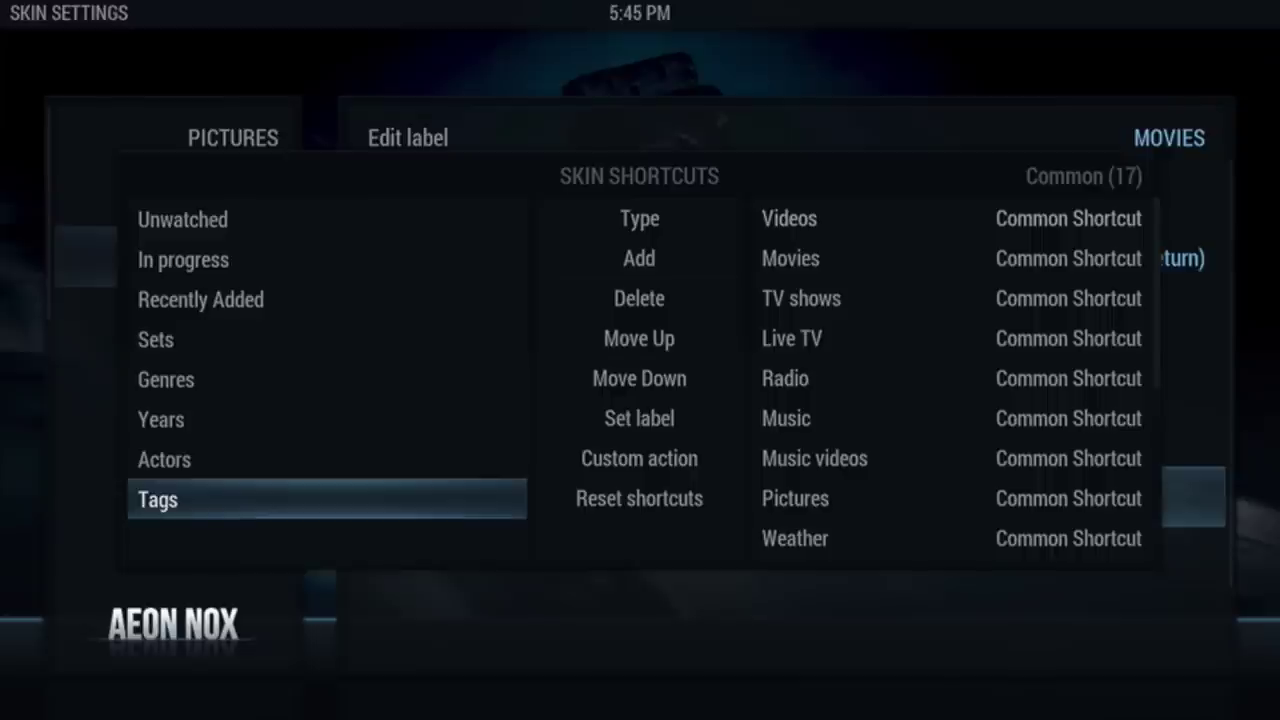
key("Up")
key("Up")
key("Up")
key("Up")
key("Up")
key("Up")
key("Up")
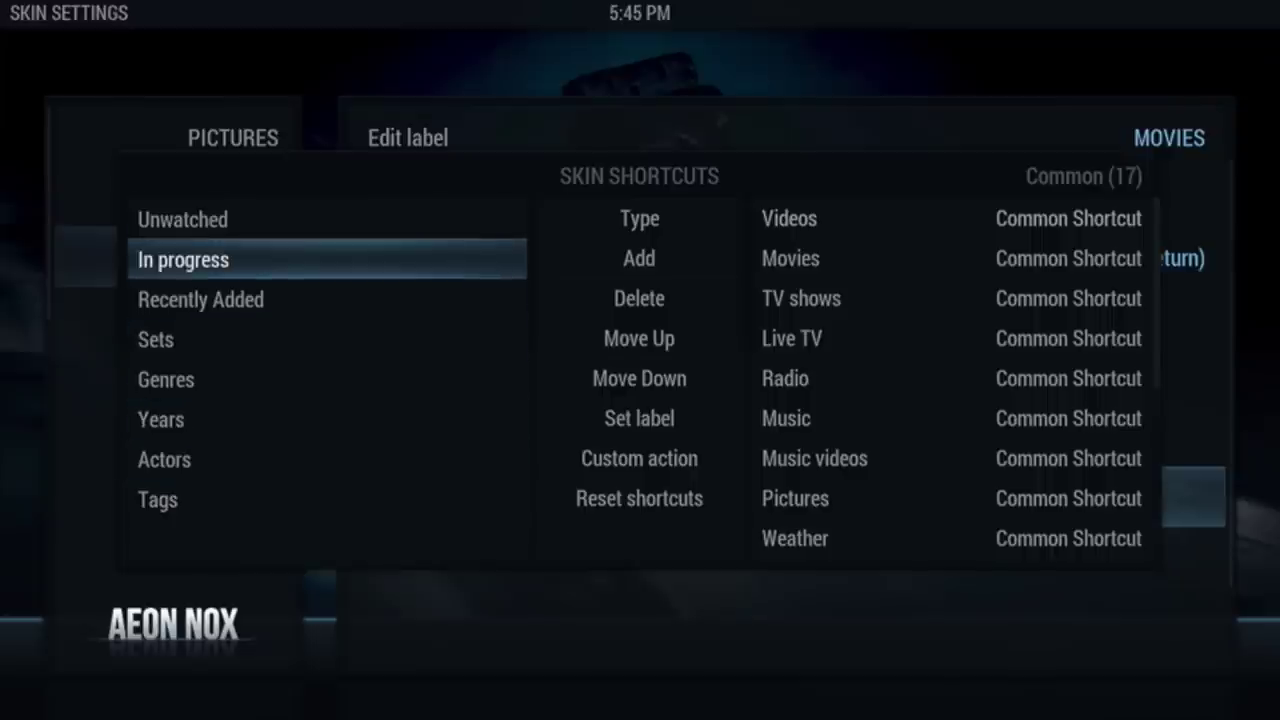
key("Down")
key("Down")
key("Right")
key("Left")
key("Up")
key("Up")
key("Right")
key("Down")
key("Down")
key("Return")
key("Return")
key("Return")
key("Return")
key("Return")
key("Return")
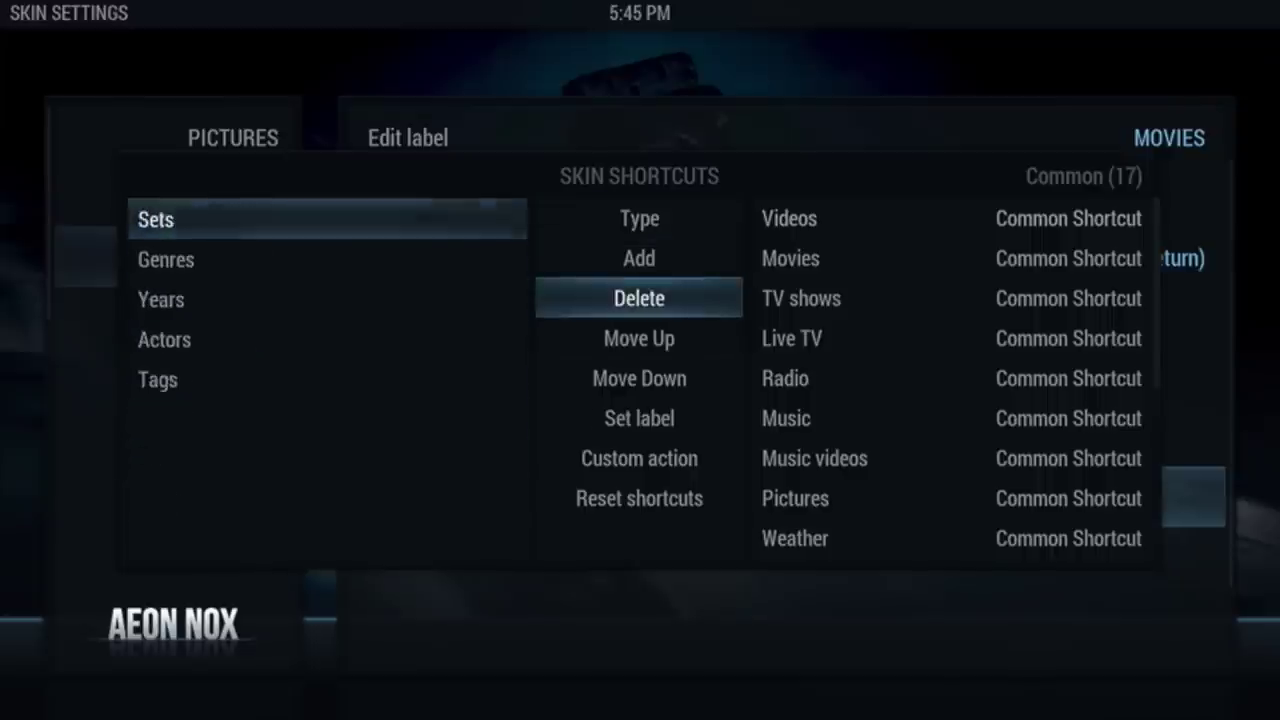
key("Return")
key("Return")
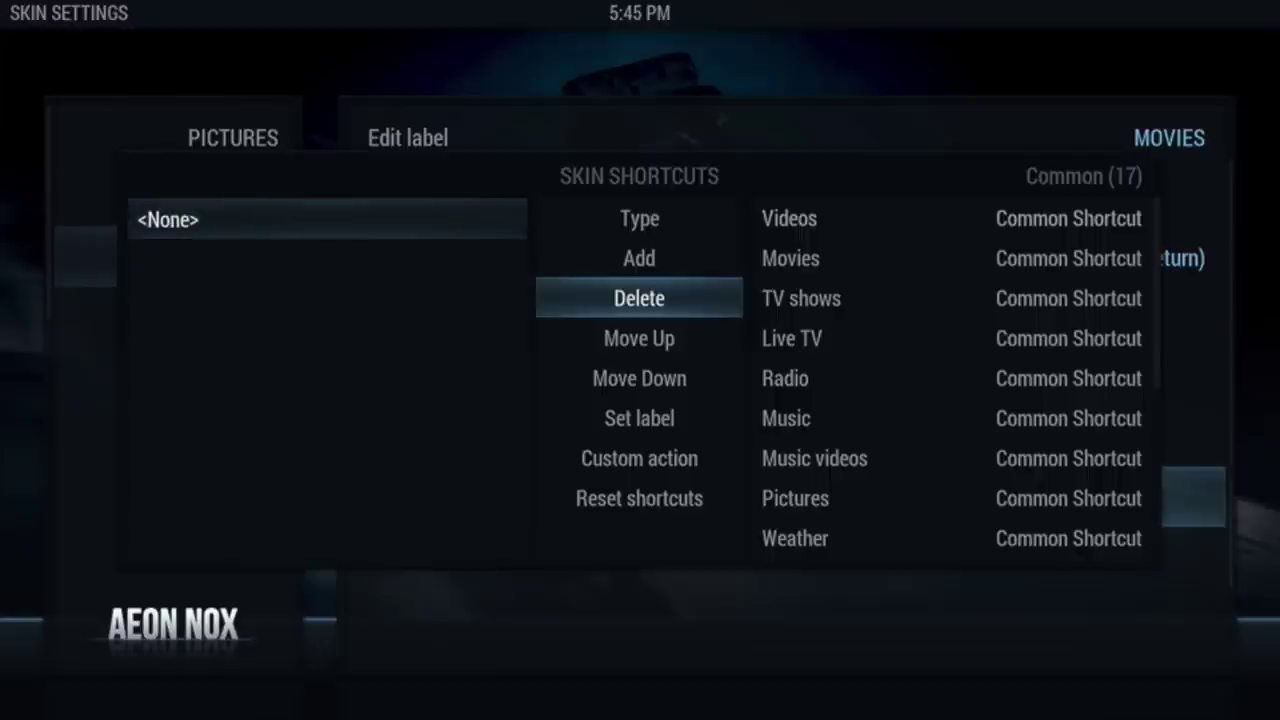
Check the empty submenu list and move into the common shortcuts list
key("Up")
key("Up")
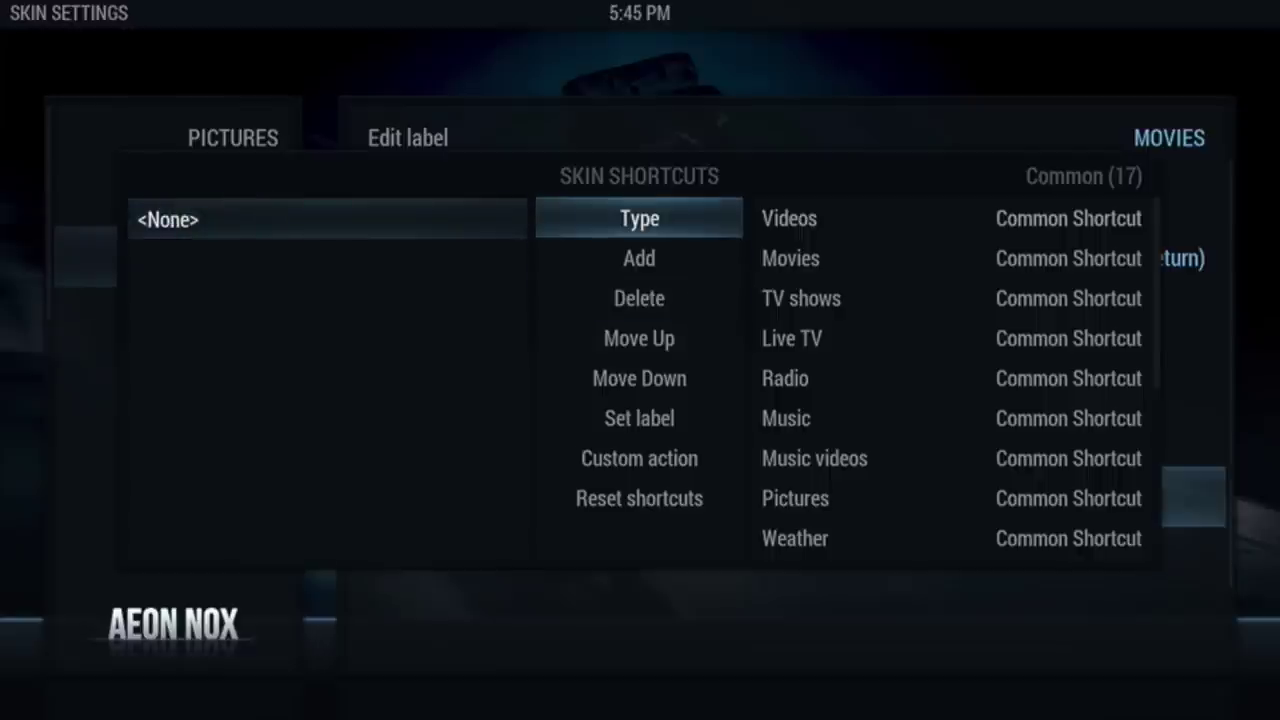
key("Left")
key("Right")
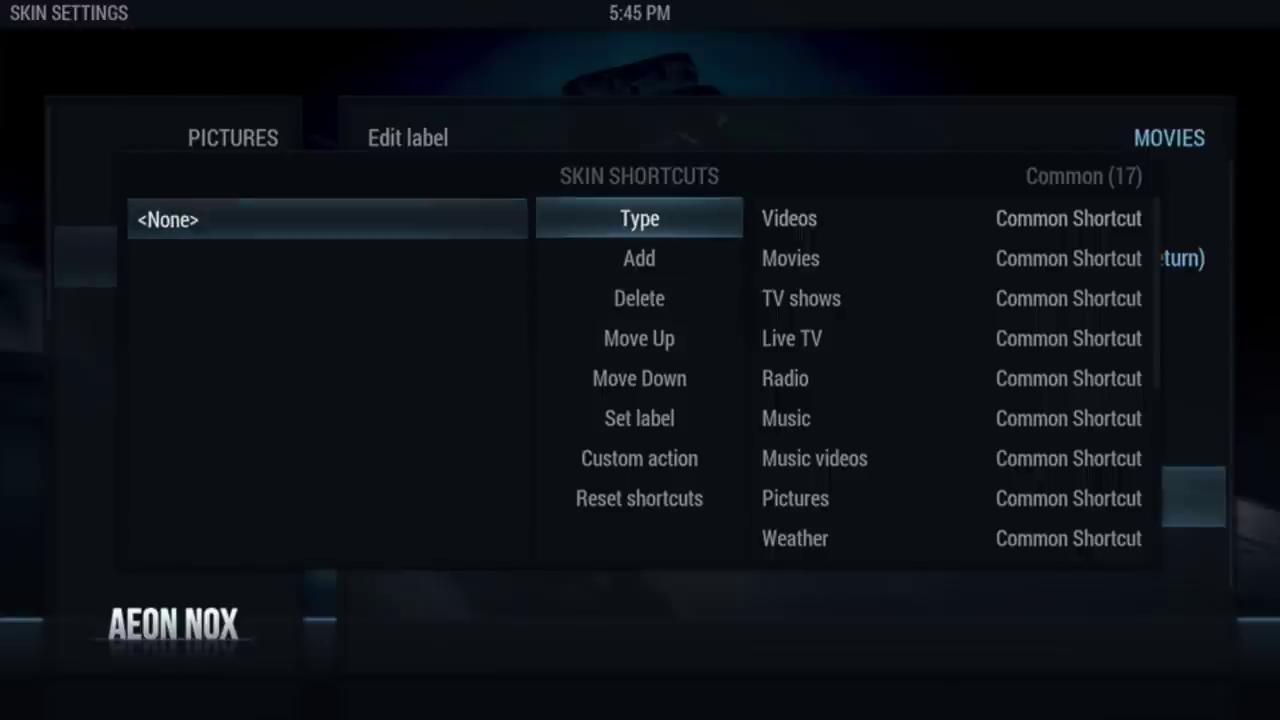
key("Right")
Browse the common shortcuts, then switch the shortcut category to Add-On (20)
key("Down")
key("Down")
key("Down")
key("Down")
key("Down")
key("Down")
key("Down")
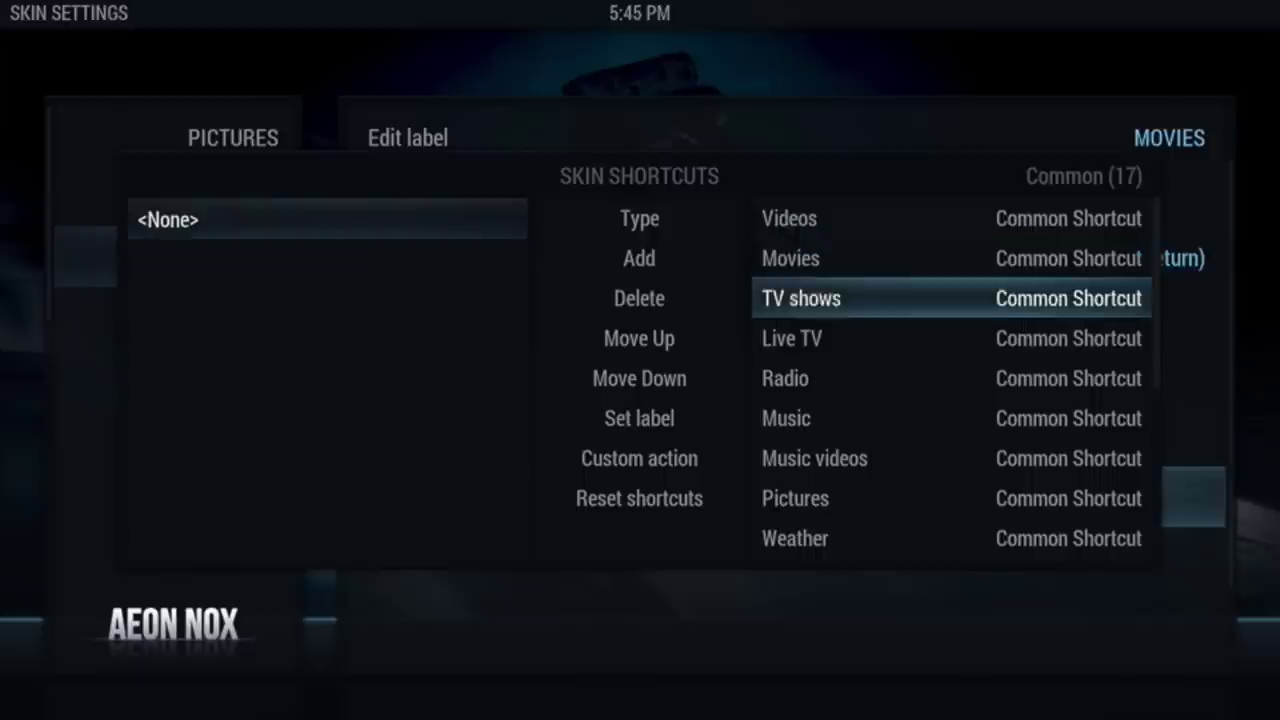
key("Down")
key("Down")
key("Down")
key("Down")
key("Down")
key("Down")
key("Down")
key("Down")
key("Down")
key("Down")
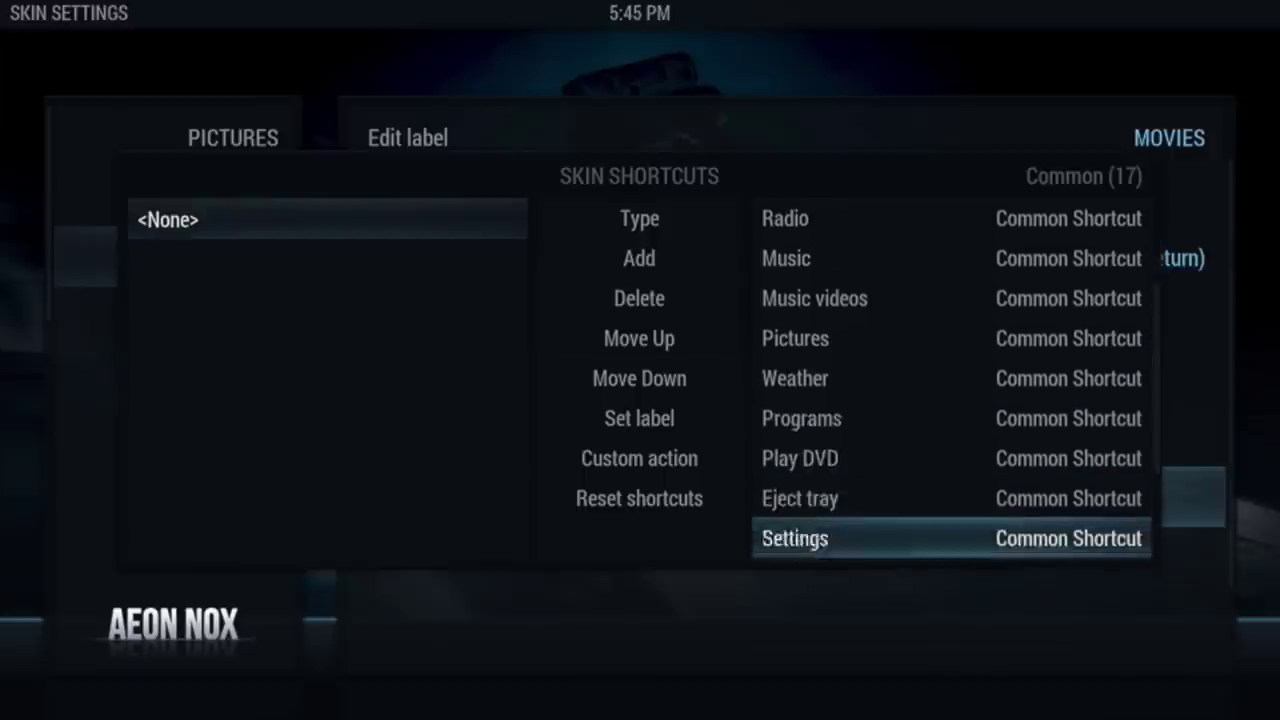
key("Down")
key("Left")
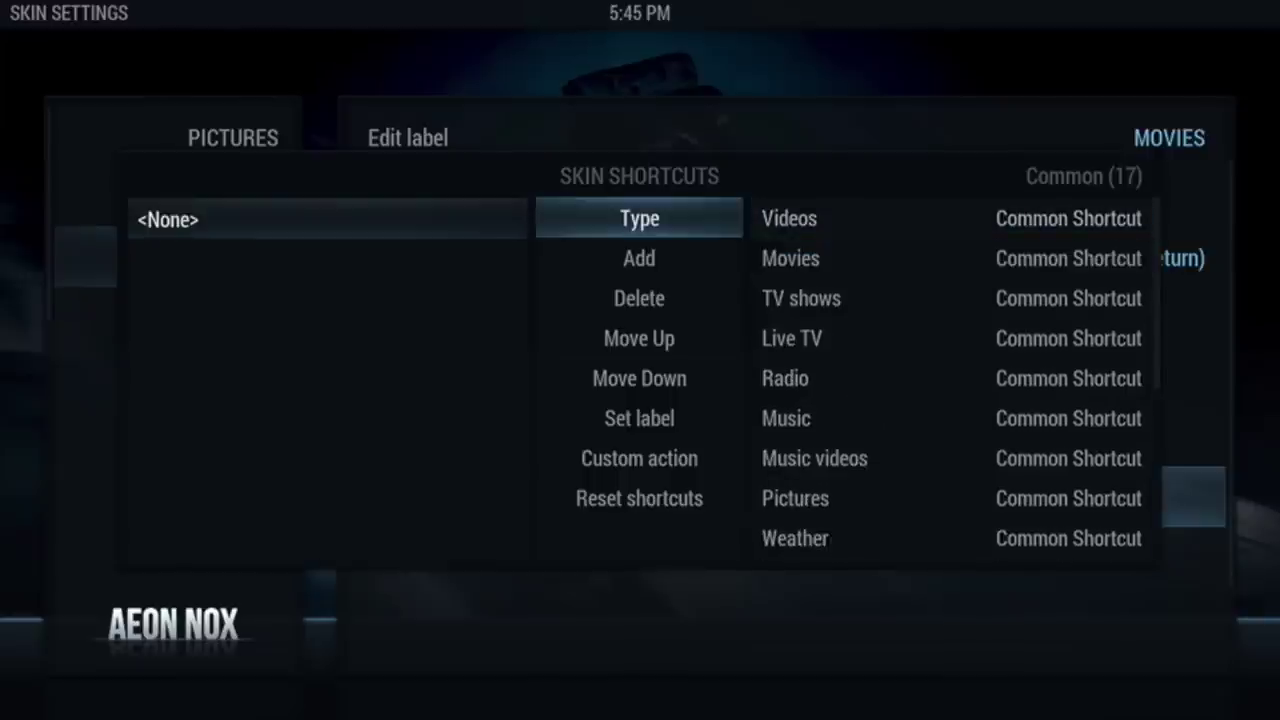
key("Up")
key("Down")
key("Return")
key("Return")
key("Return")
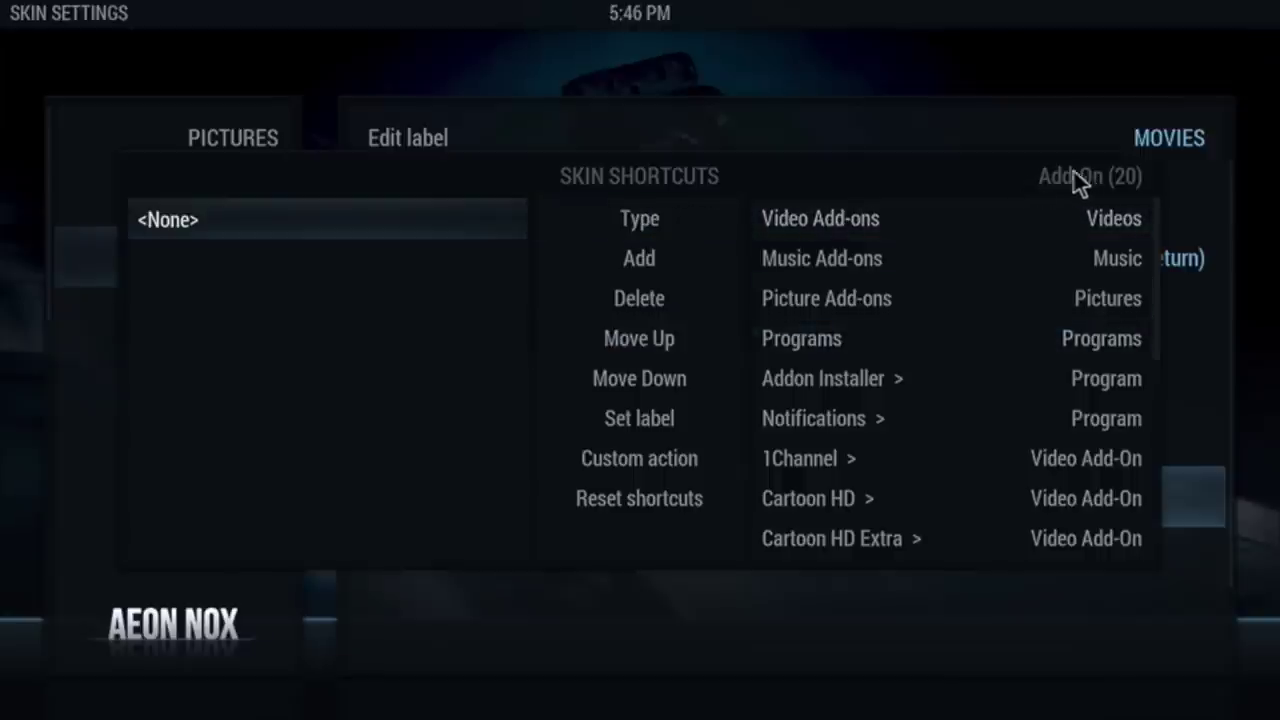
key("Return")
key("Return")
key("Return")
key("Return")
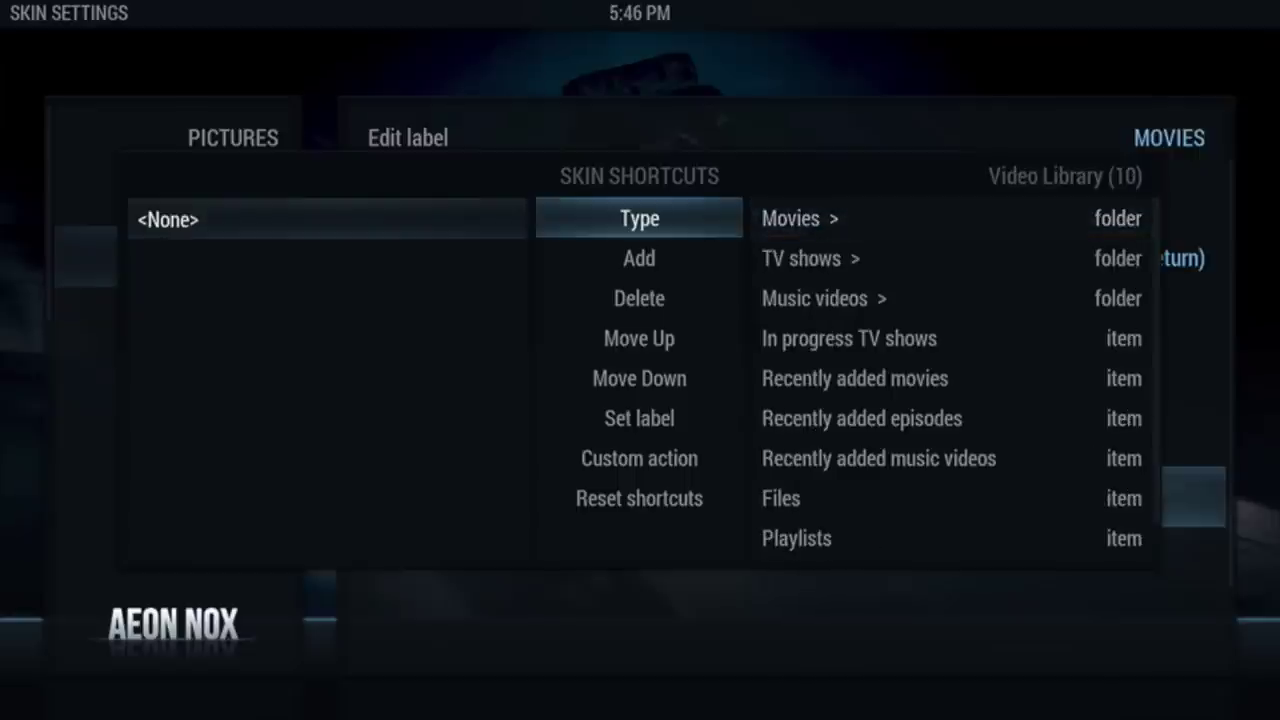
key("Return")
key("Return")
key("Return")
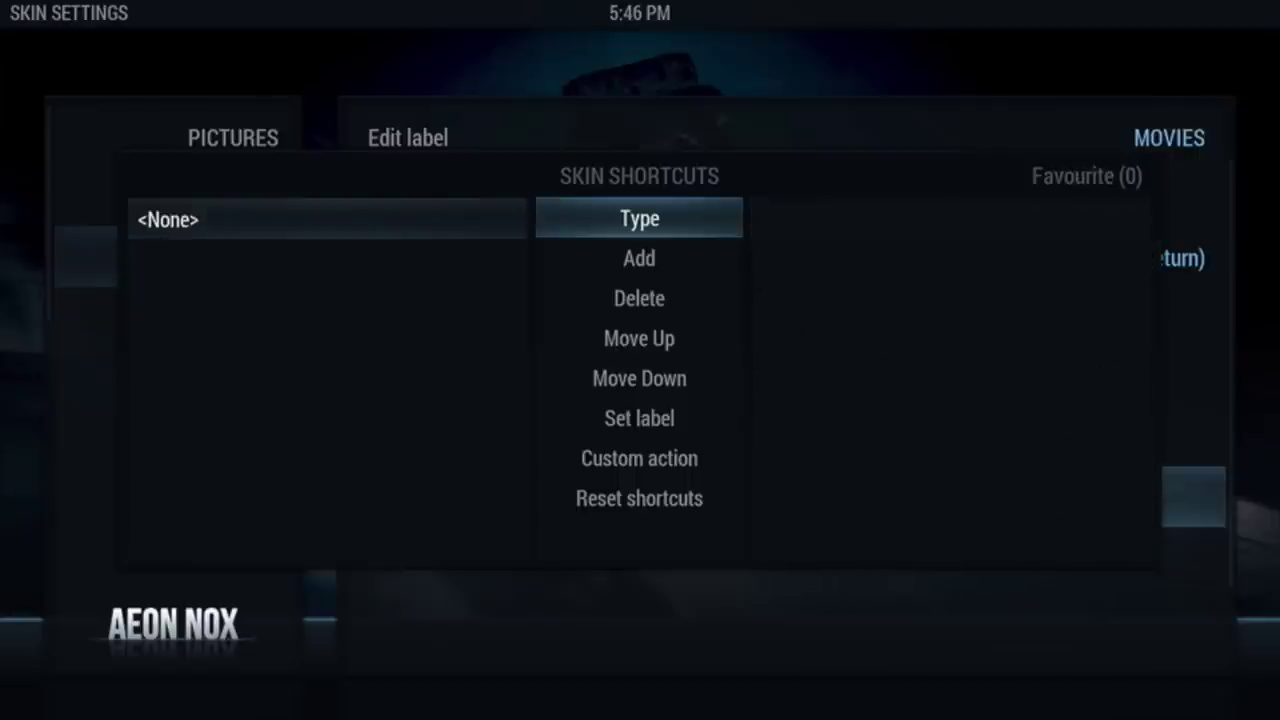
key("Return")
Find the Genesis add-on in the add-on list and open its sections
key("Right")
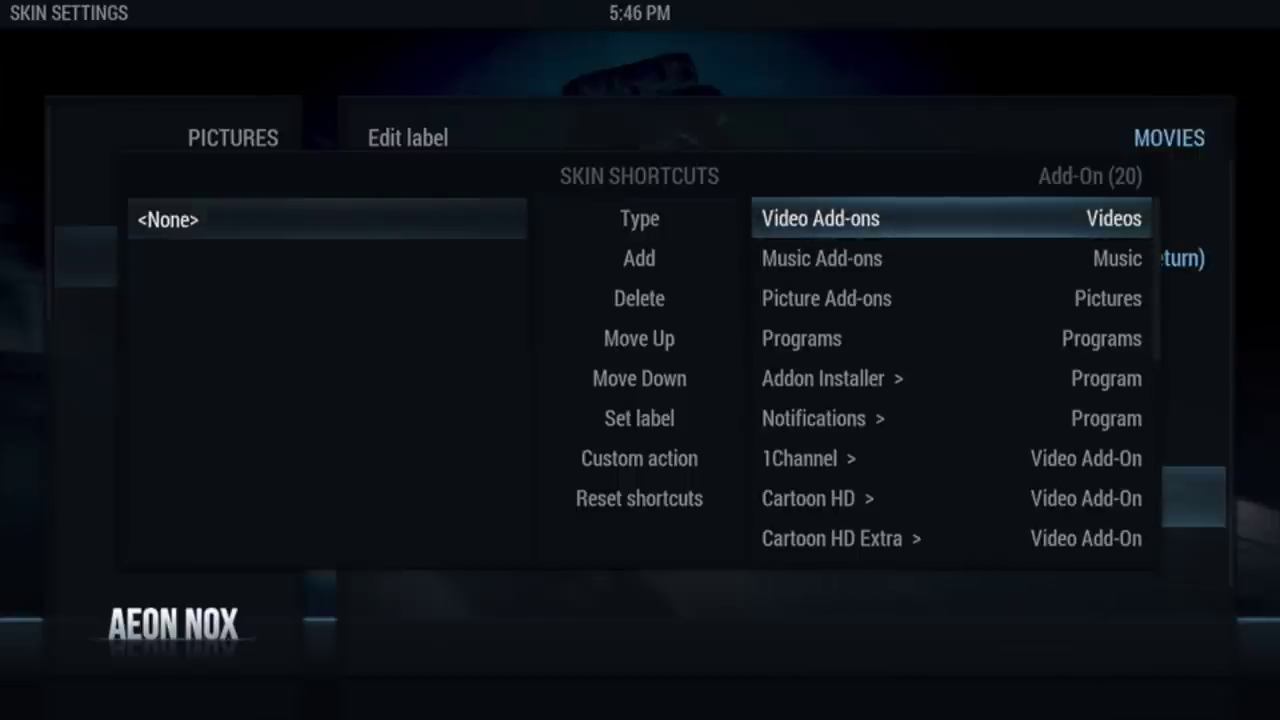
key("Down")
key("Down")
key("Down")
key("Down")
key("Down")
key("Down")
key("Down")
key("Down")
key("Down")
key("Down")
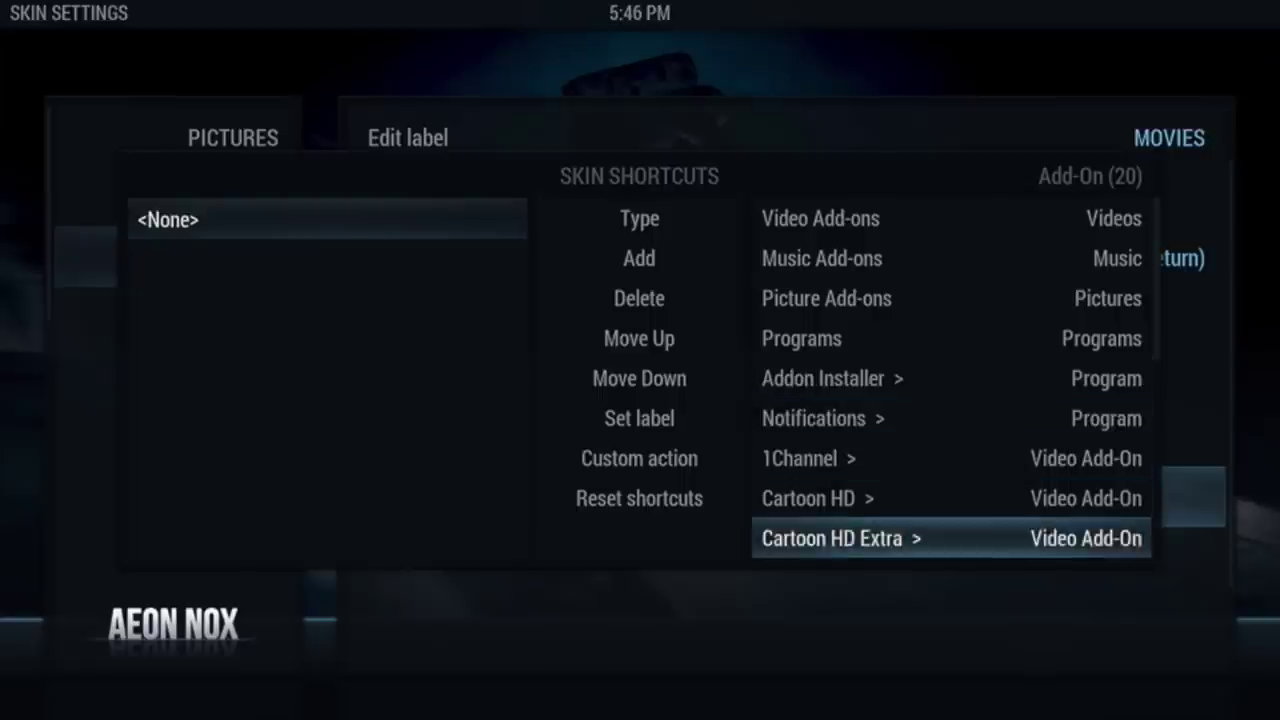
key("Down")
key("Down")
key("Down")
key("Down")
key("Down")
key("Down")
key("Down")
key("Down")
key("Down")
key("Down")
key("Down")
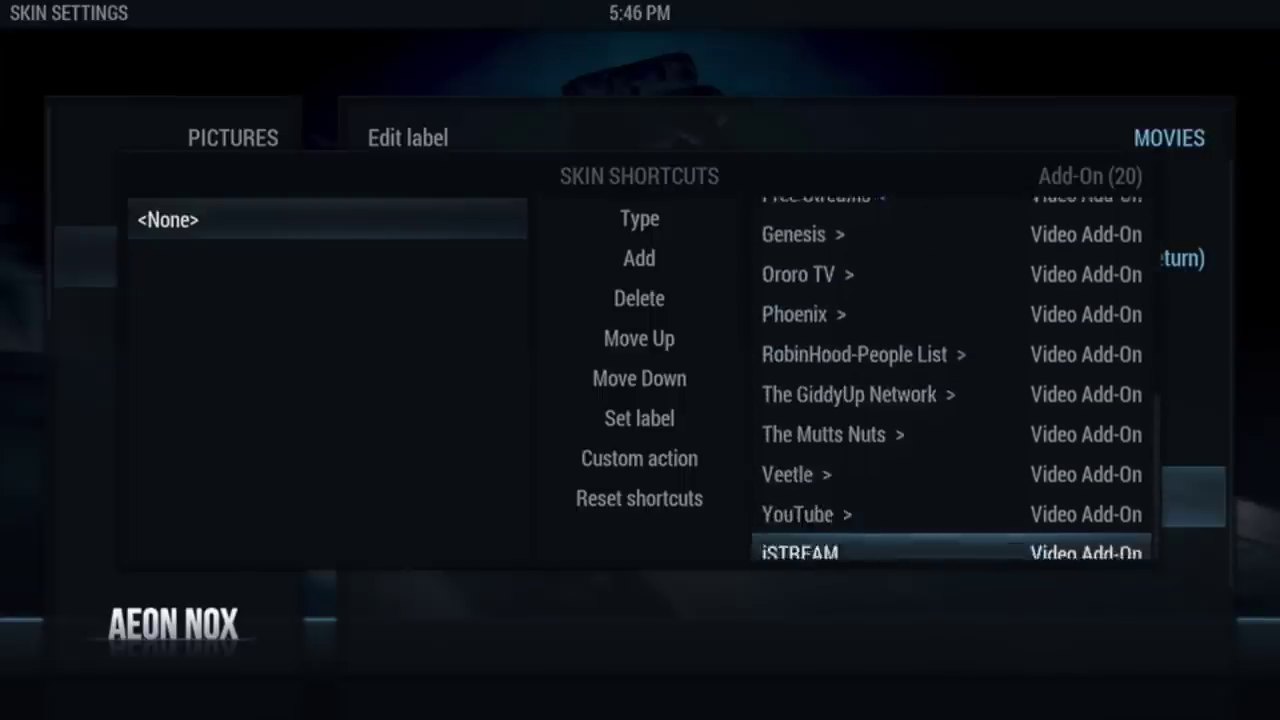
key("Down")
key("Down")
key("Down")
key("Down")
key("Down")
key("Down")
key("Down")
key("Down")
key("Down")
key("Down")
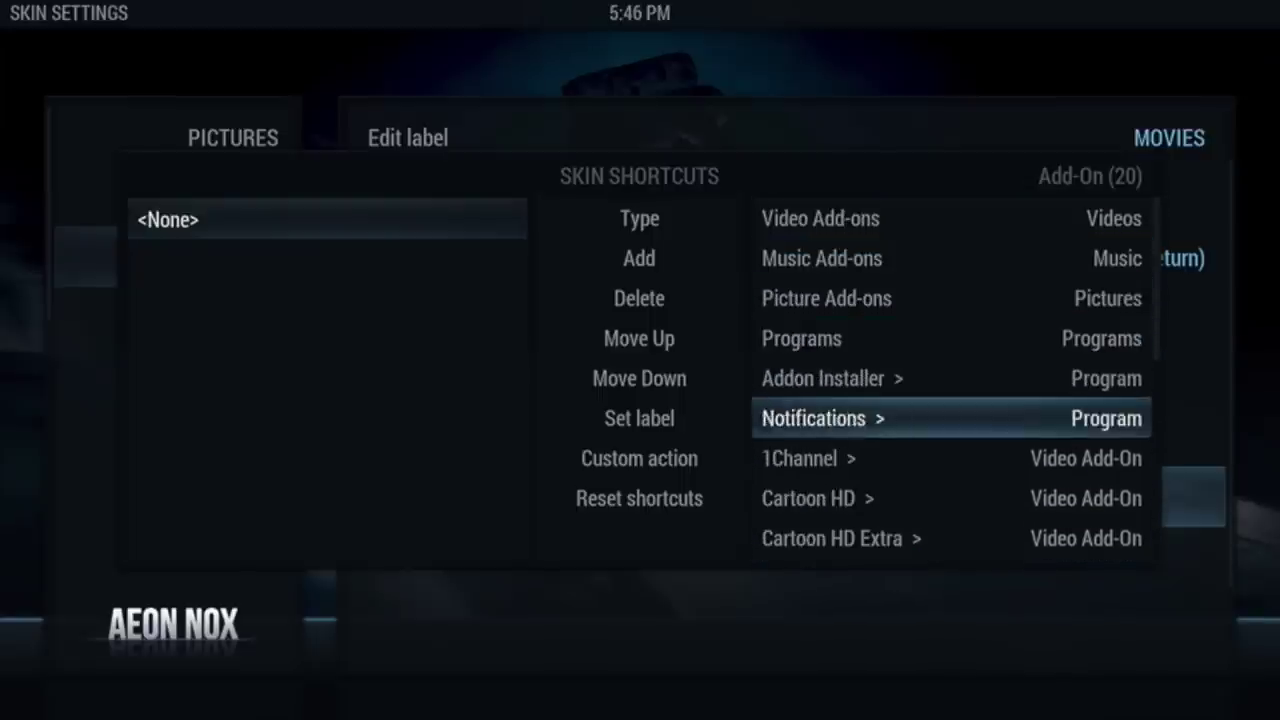
key("Down")
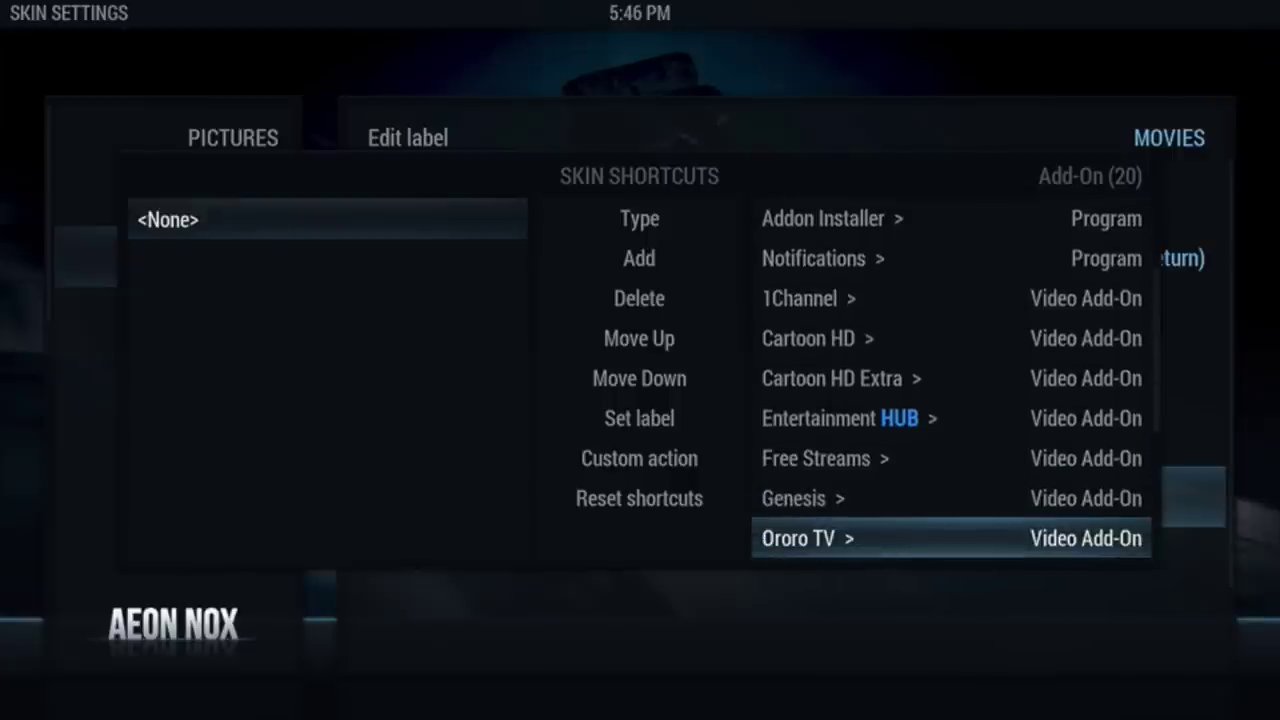
key("Up")
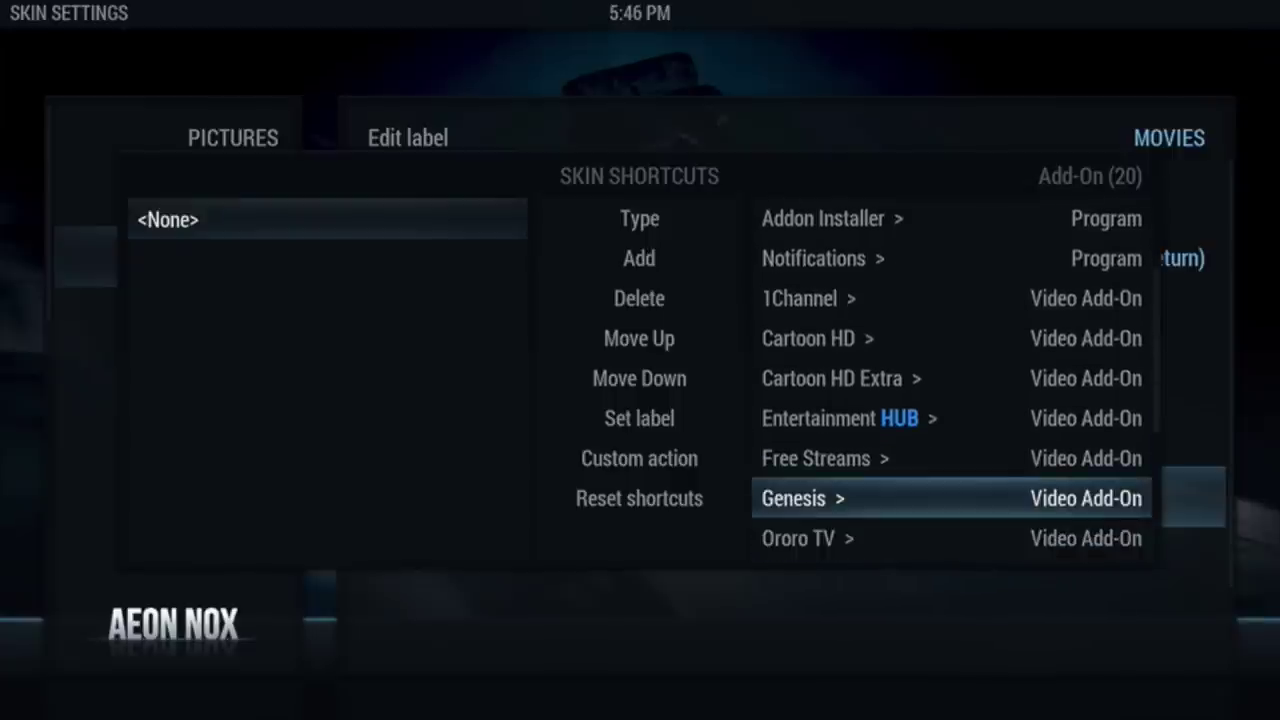
key("Up")
key("Down")
key("Down")
key("Down")
key("Up")
key("Up")
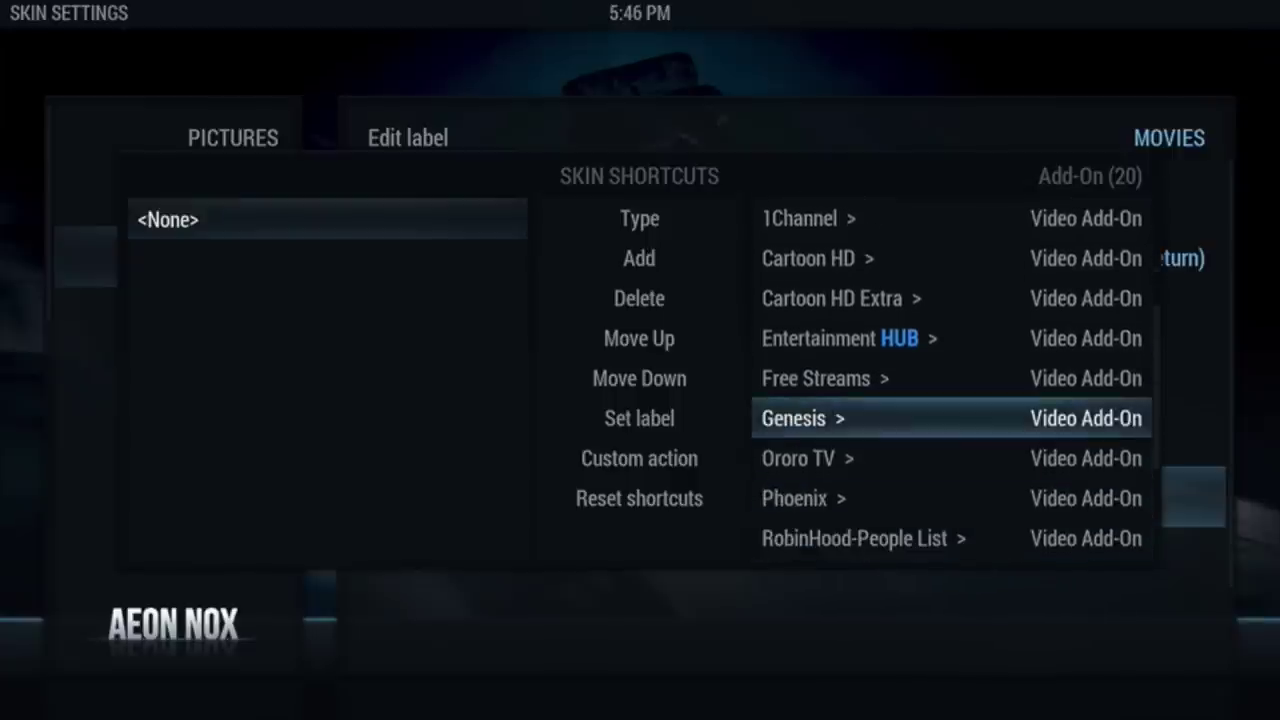
key("Return")
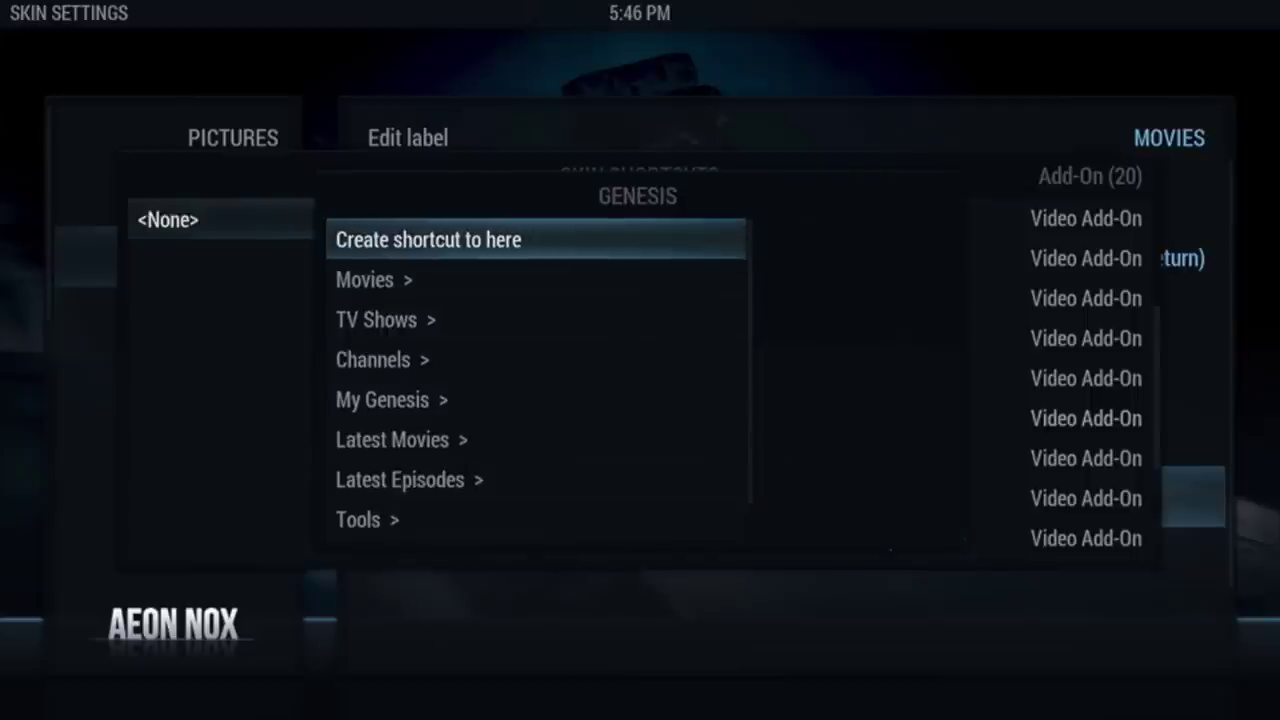
Create a submenu shortcut to the Genesis Latest Movies section
key("Down")
key("Down")
key("Down")
key("Down")
key("Down")
key("Down")
key("Down")
key("Down")
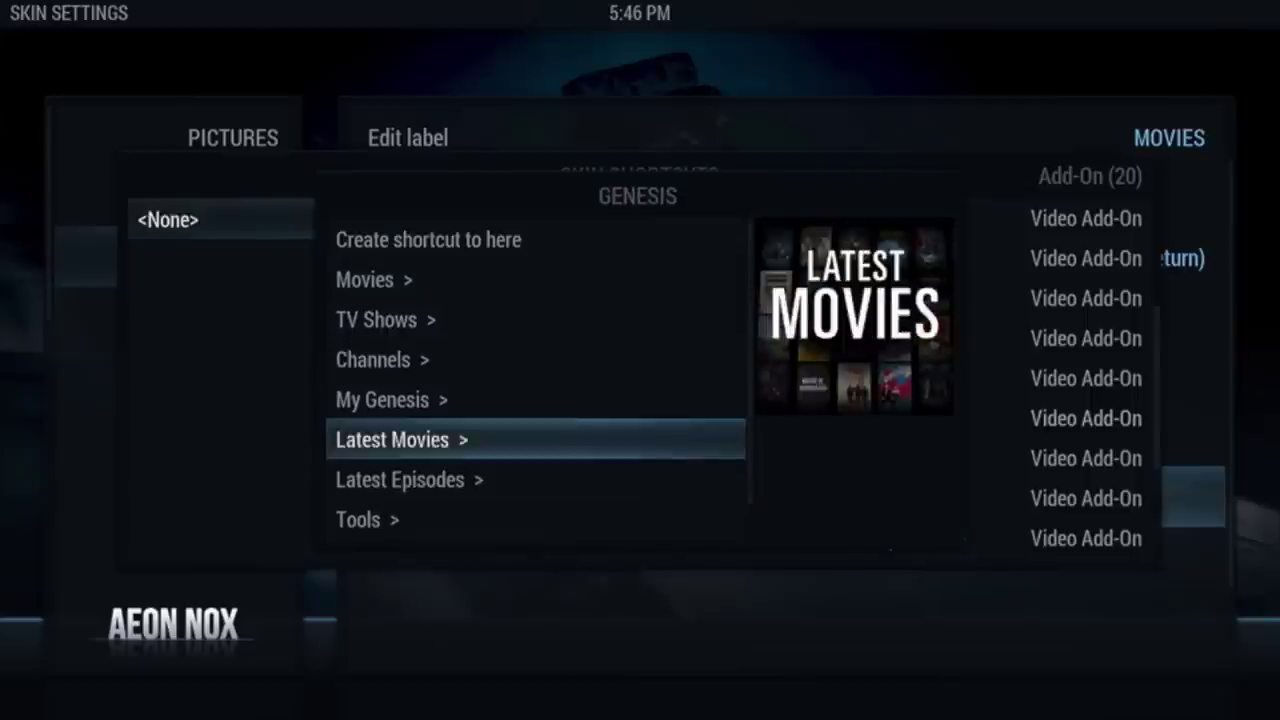
key("Down")
key("Down")
key("Down")
key("Down")
key("Down")
key("Return")
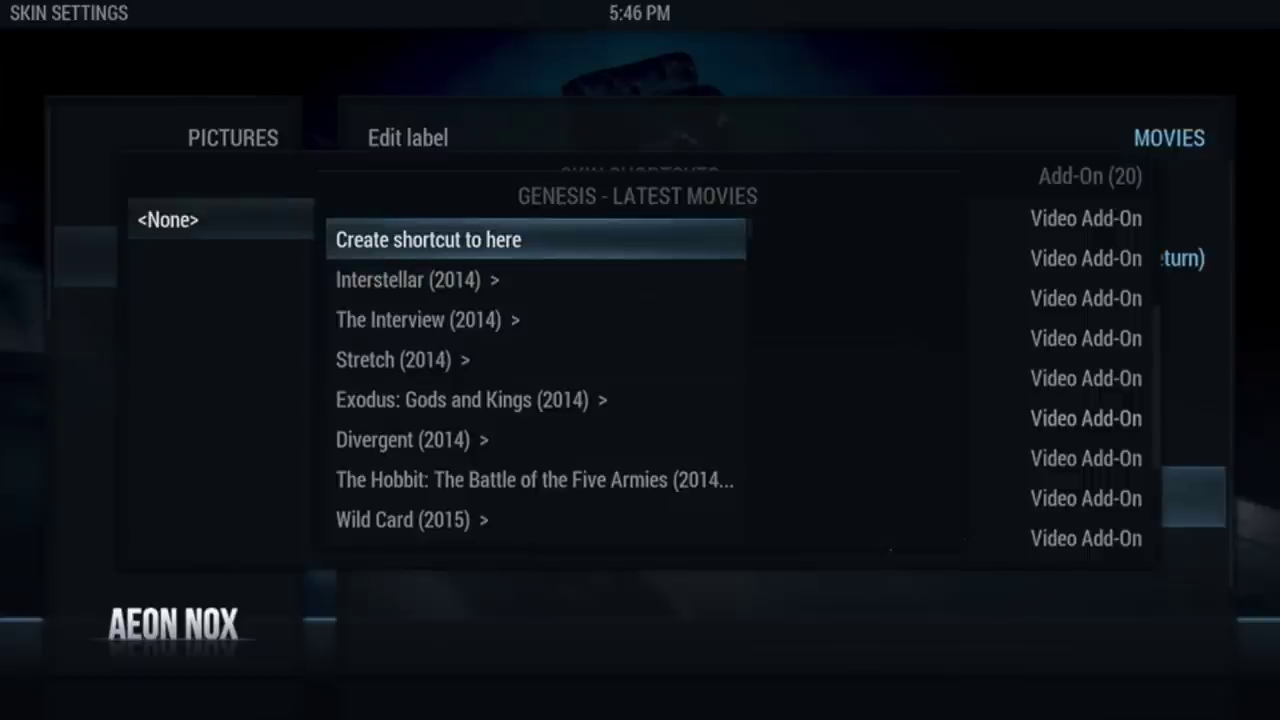
key("Down")
key("Down")
key("Down")
key("Down")
key("Down")
key("Down")
key("Up")
key("Up")
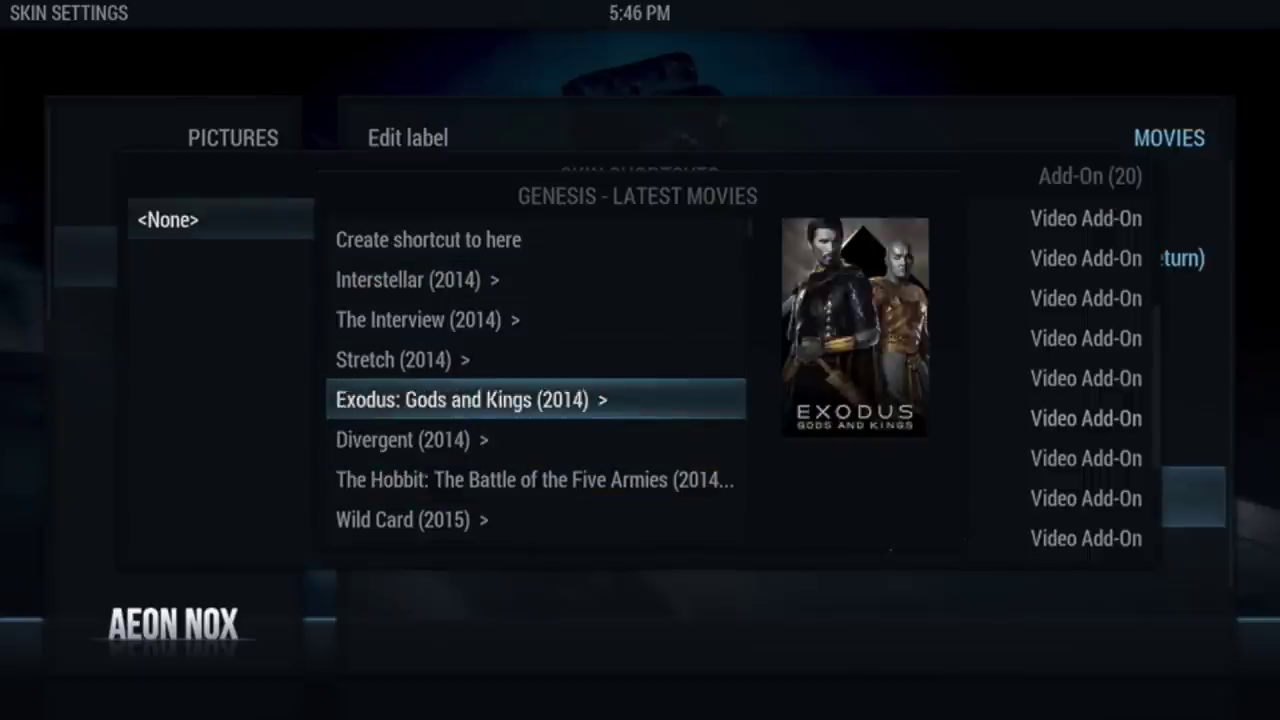
key("Up")
key("Up")
key("Up")
key("Up")
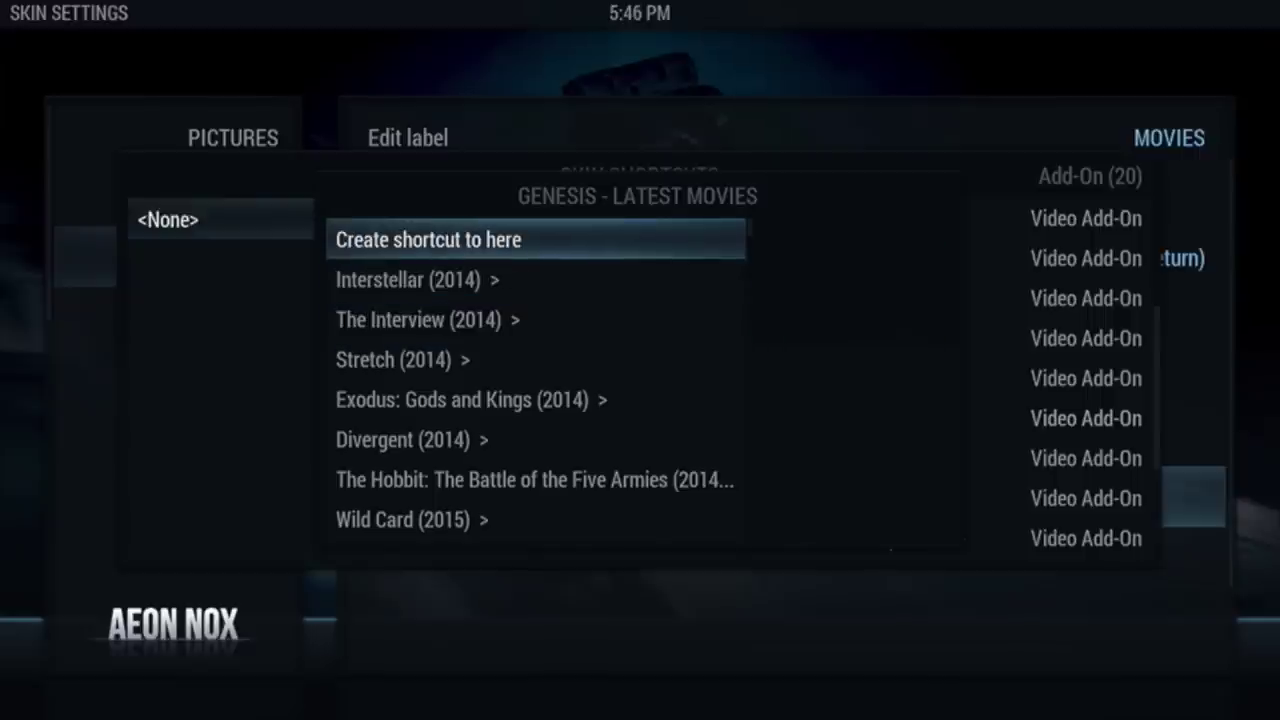
key("Return")
Relabel the Latest Movies shortcut to 'HD MOVIES'
key("Left")
key("Left")
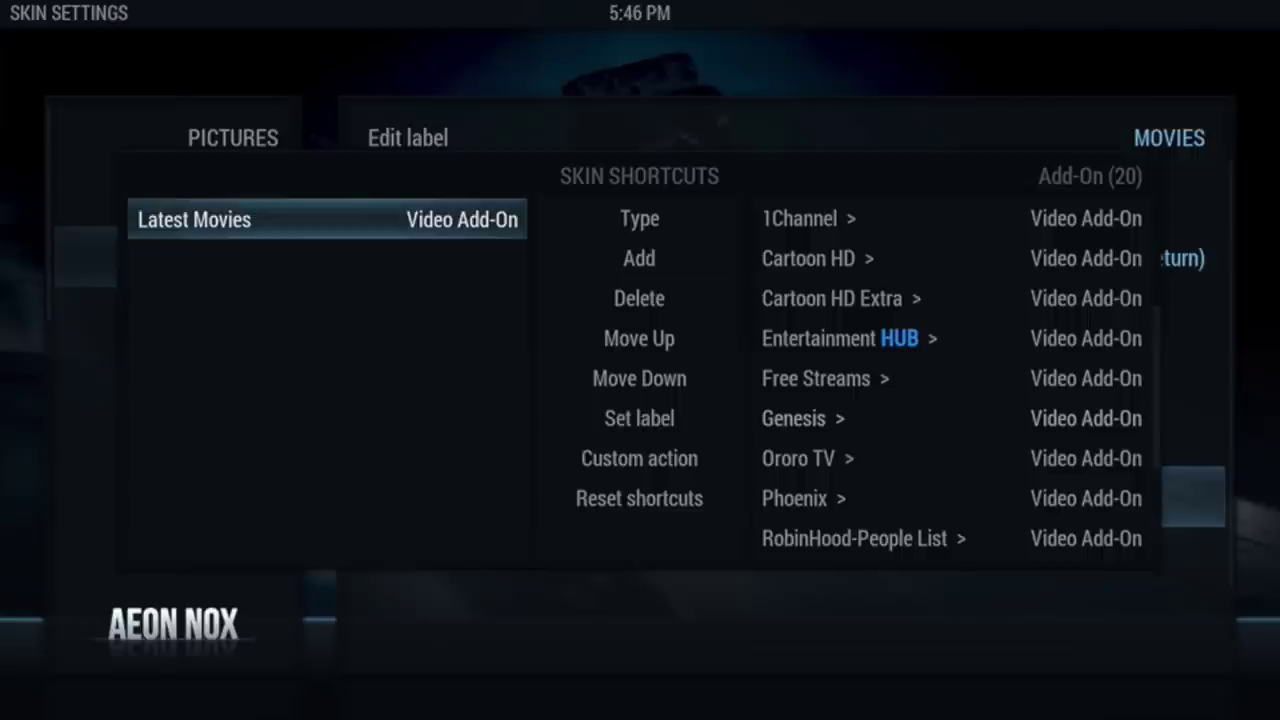
key("Right")
key("Down")
key("Down")
key("Down")
key("Down")
key("Down")
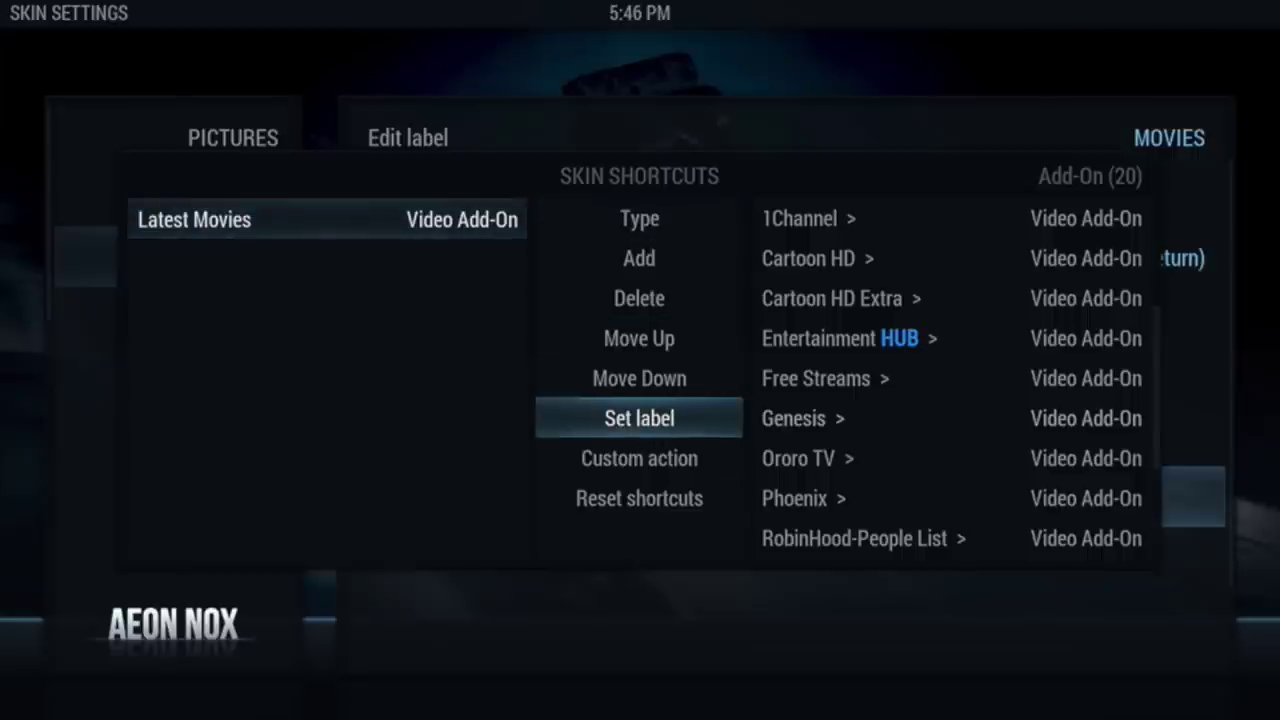
key("Return")
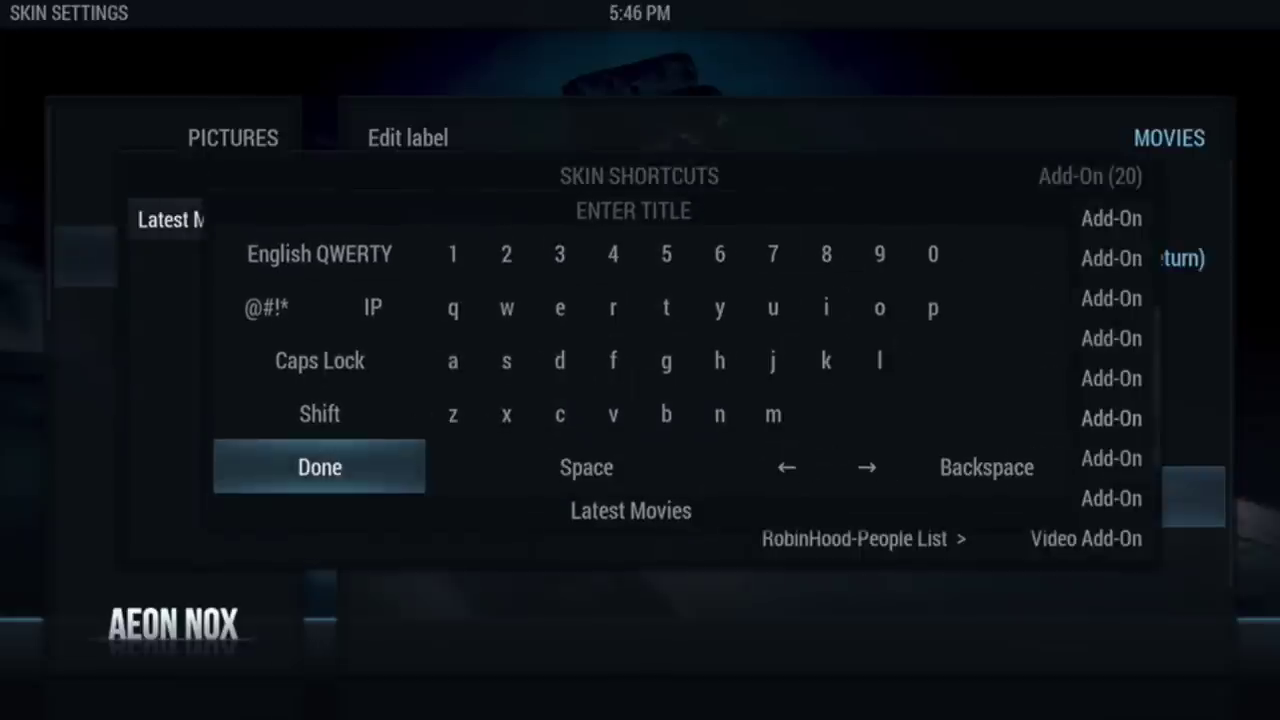
key("BackSpace")
key("BackSpace")
key("BackSpace")
key("BackSpace")
key("BackSpace")
key("BackSpace")
key("BackSpace")
key("BackSpace")
key("BackSpace")
key("BackSpace")
key("BackSpace")
key("BackSpace")
key("BackSpace")
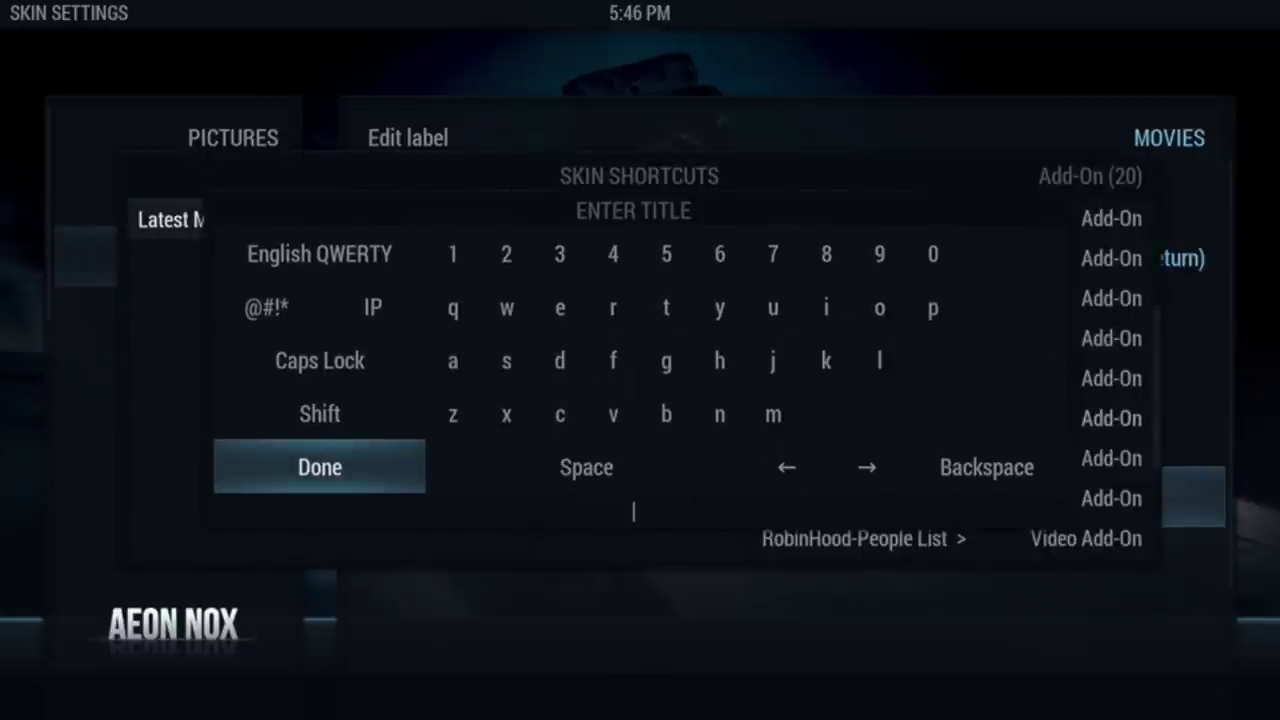
type("HD MOVIE")
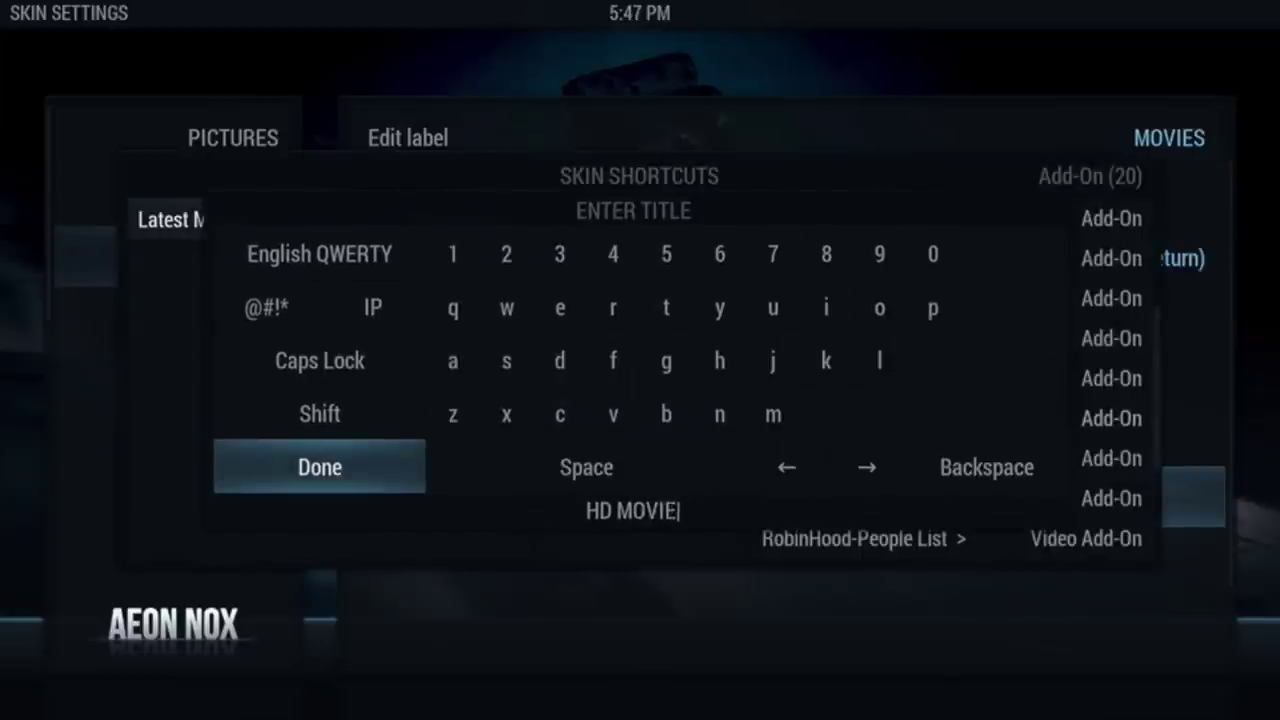
type("S")
key("Return")
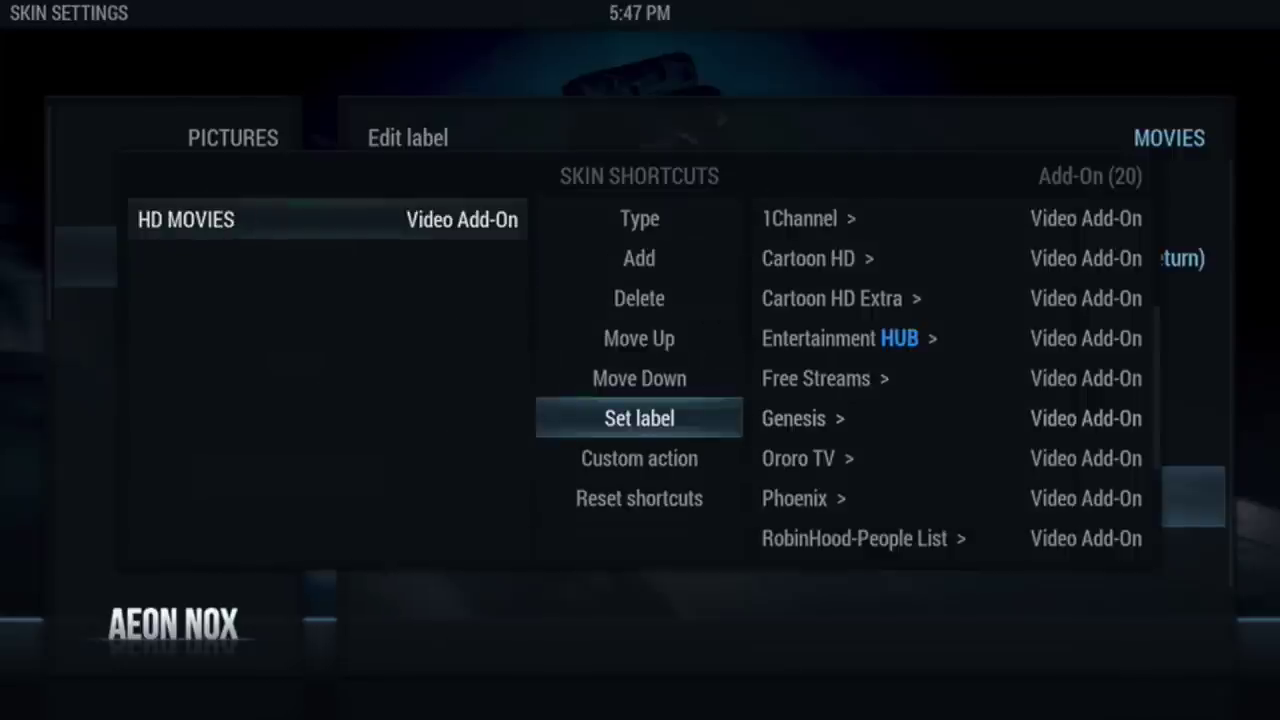
key("Up")
key("Up")
Add a new empty shortcut below HD MOVIES, removing an extra empty entry
key("Left")
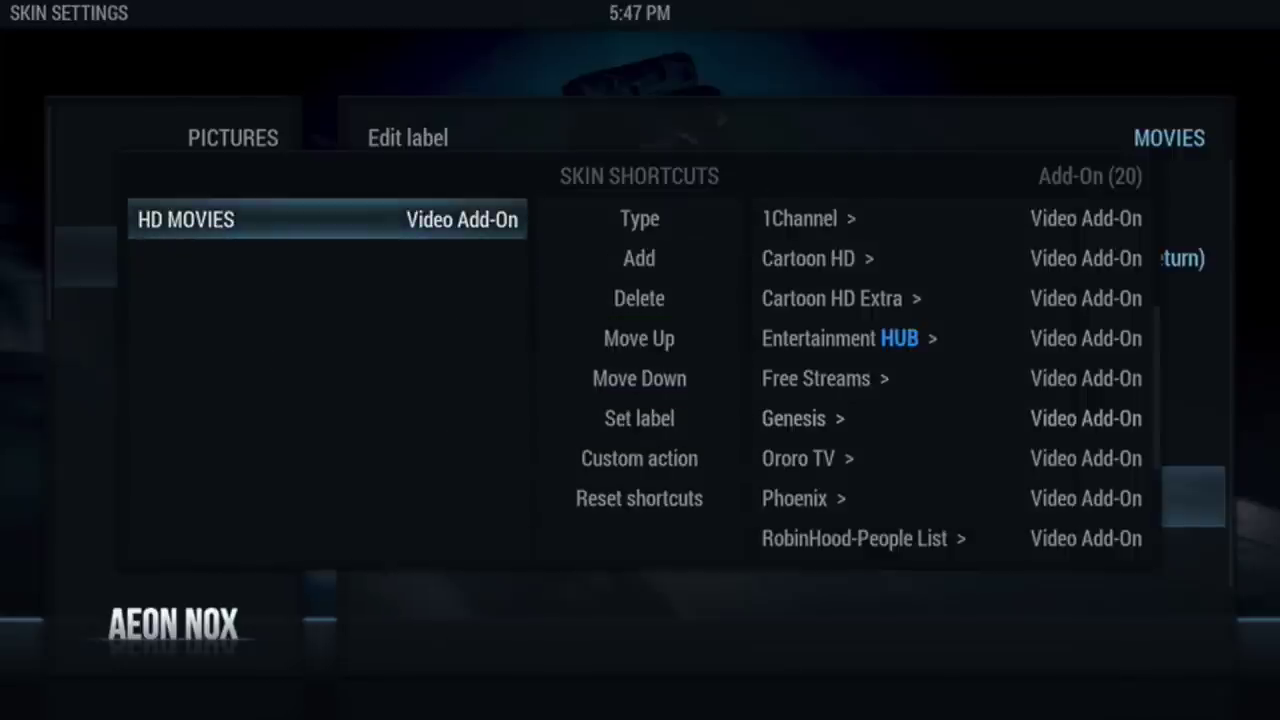
key("Right")
key("Up")
key("Up")
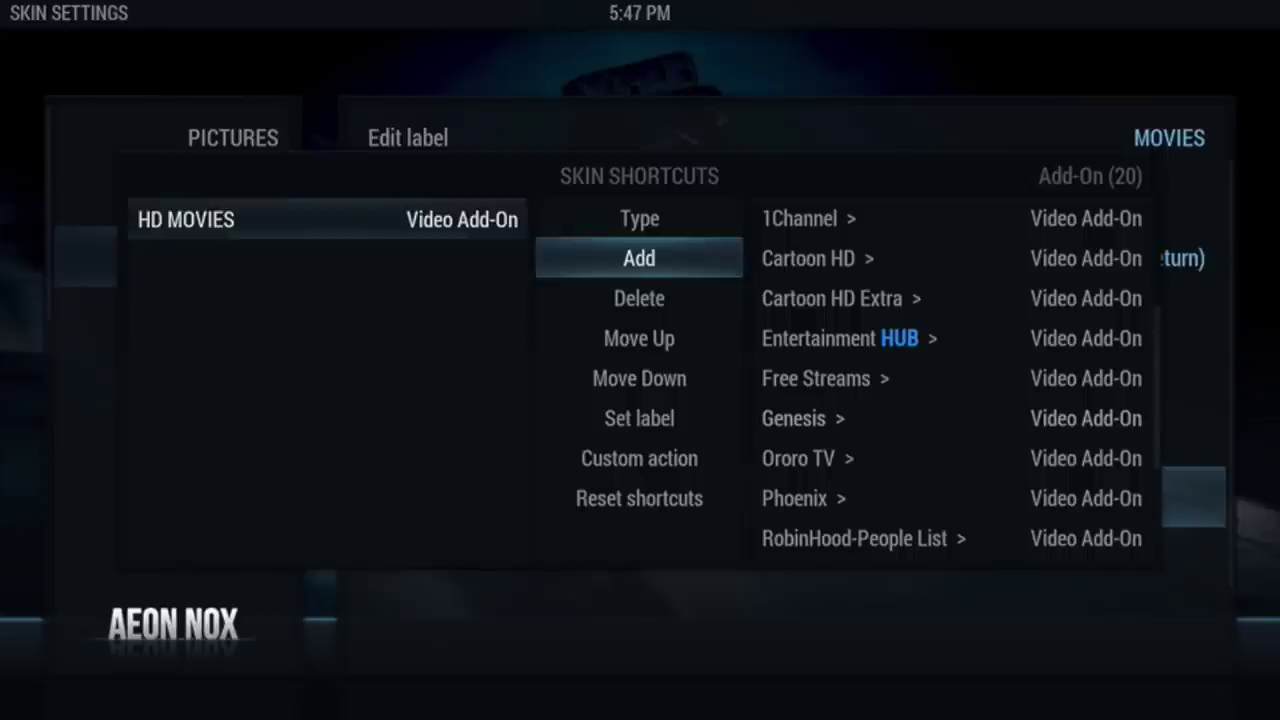
key("Return")
key("Left")
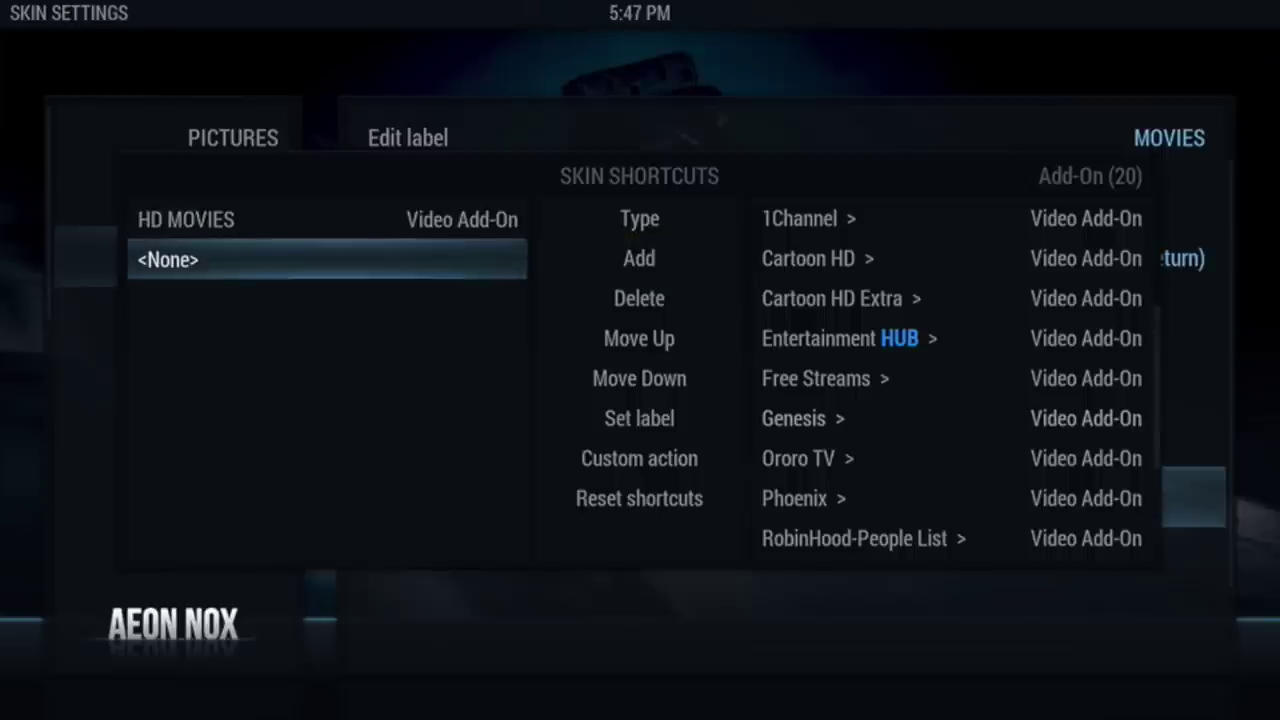
key("Right")
key("Return")
key("Up")
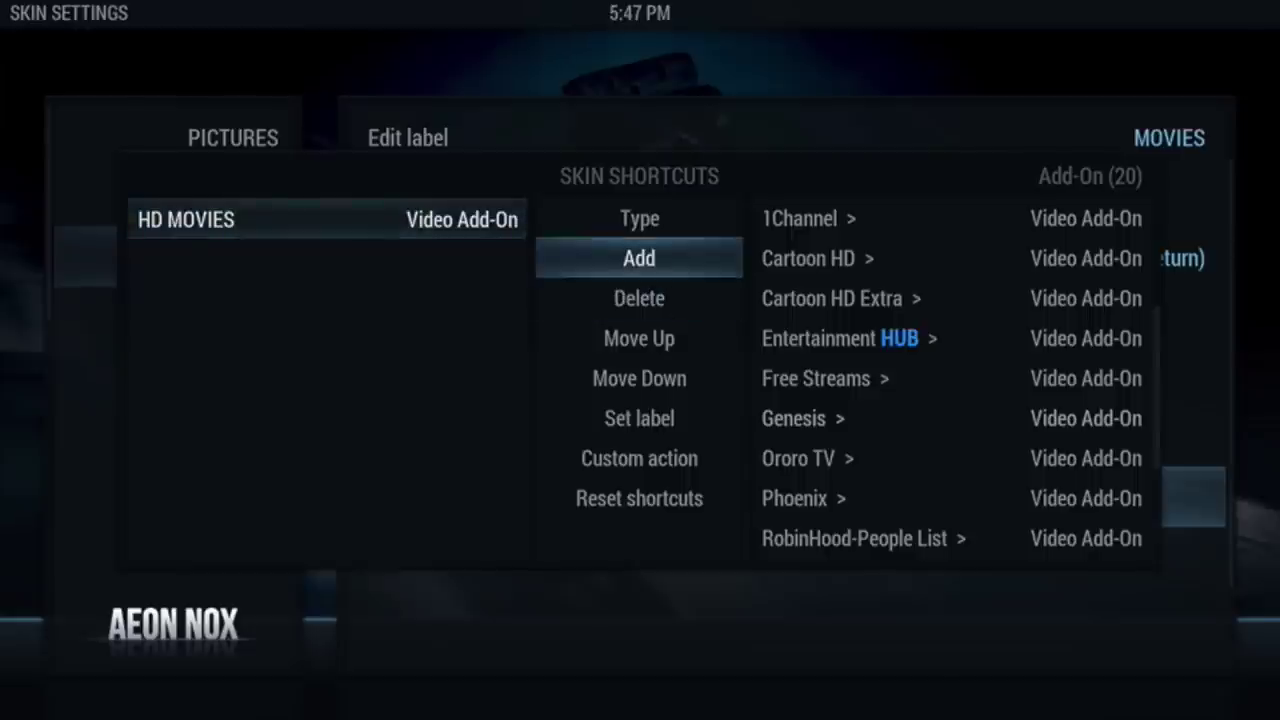
key("Return")
key("Down")
key("Down")
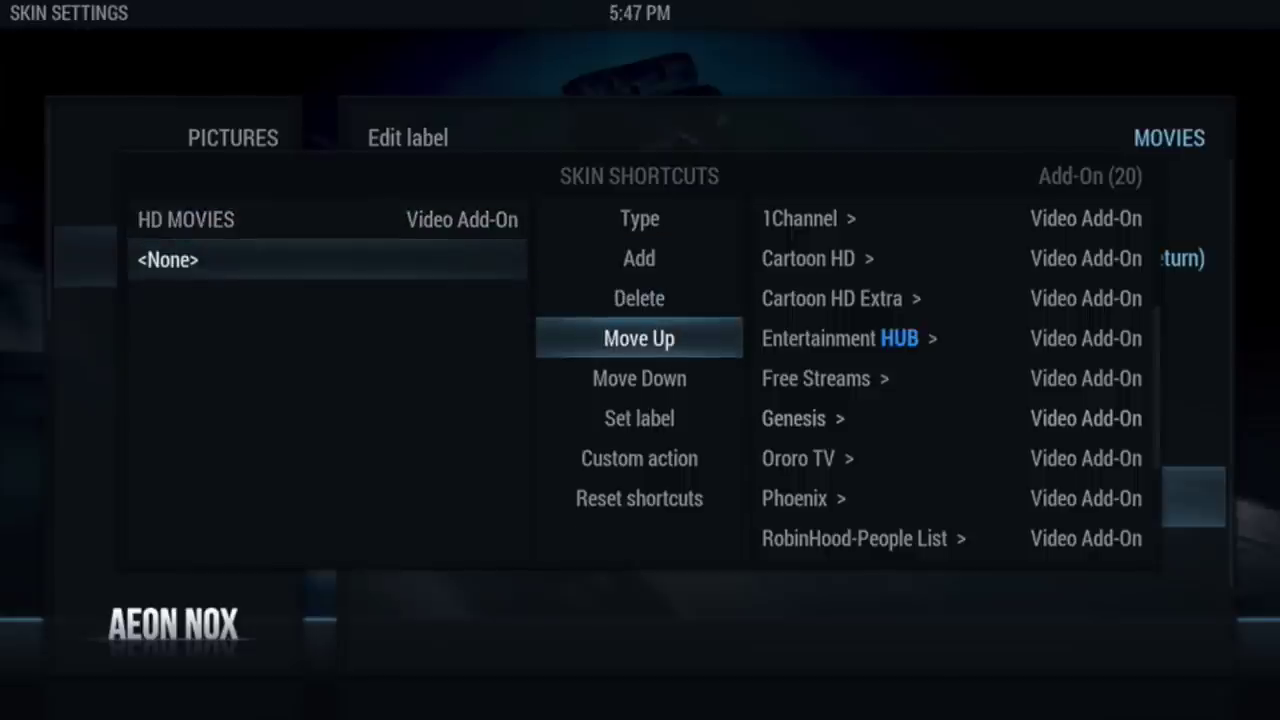
key("Up")
key("Up")
Open The Mutts Nuts from the video add-on list
key("Right")
key("Down")
key("Down")
key("Down")
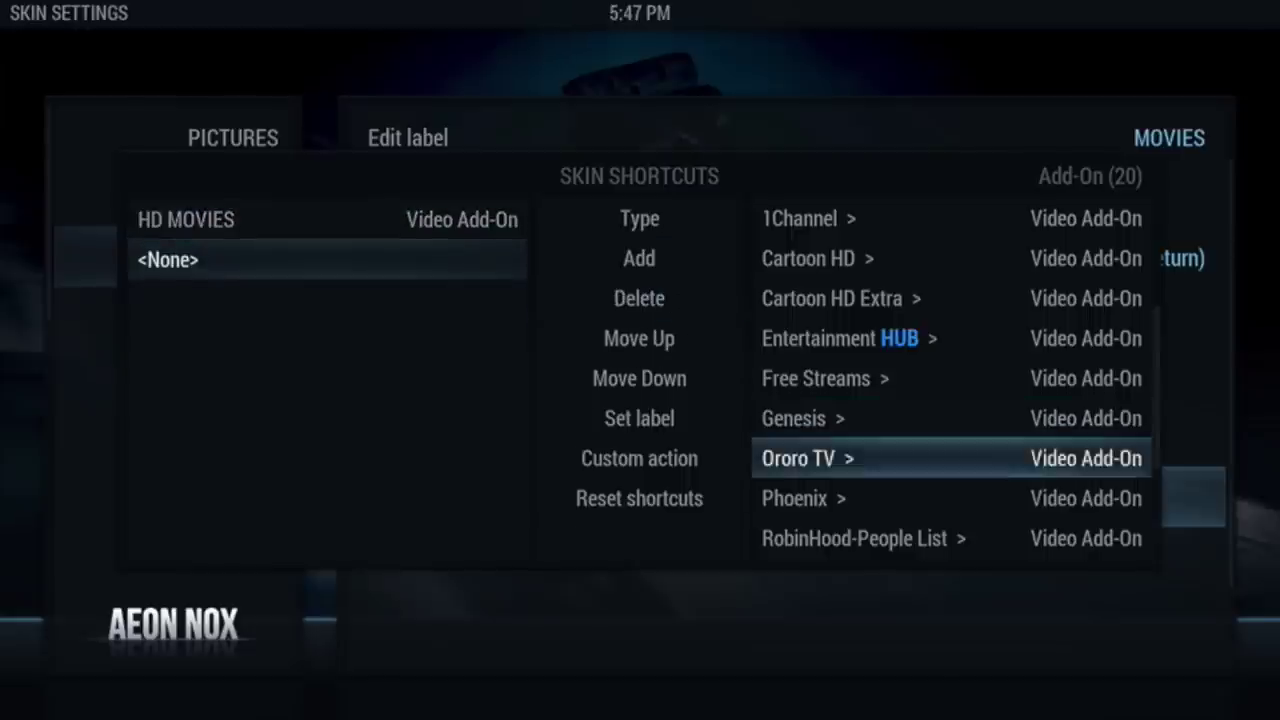
key("Down")
key("Down")
key("Down")
key("Down")
key("Down")
key("Down")
key("Down")
key("Down")
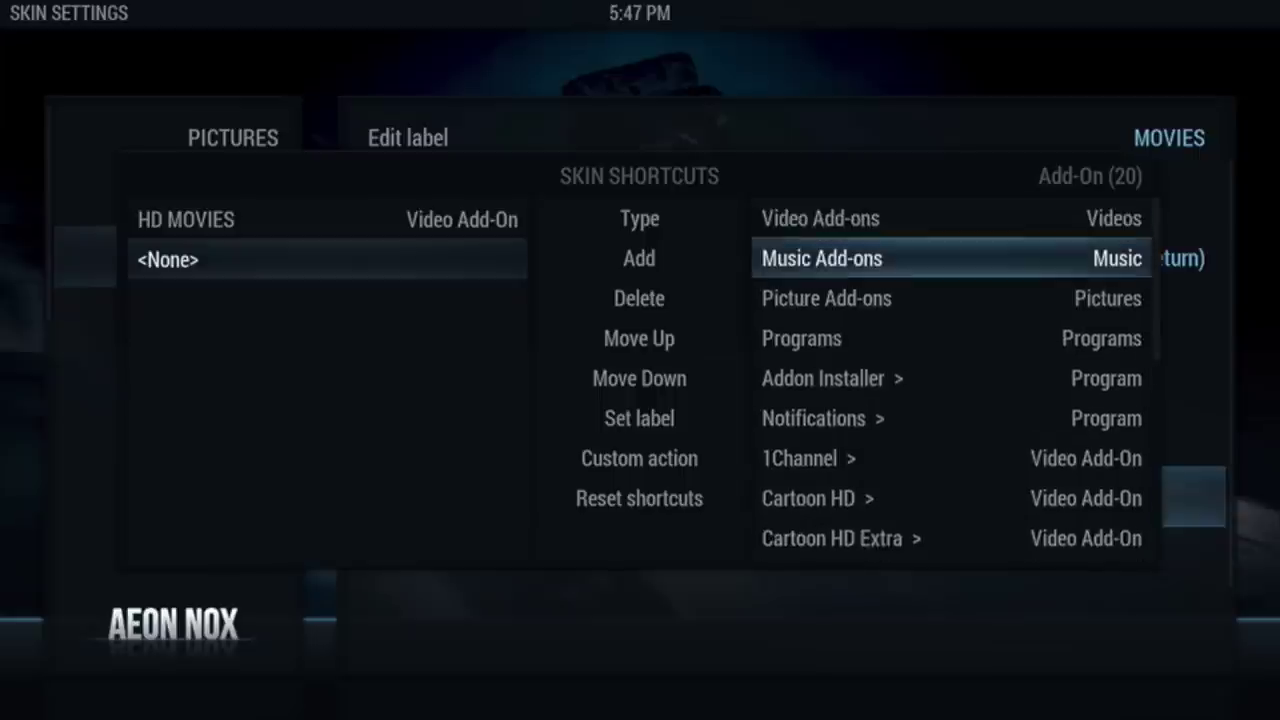
key("Down")
key("Down")
key("Down")
key("Down")
key("Down")
key("Down")
key("Down")
key("Down")
key("Down")
key("Down")
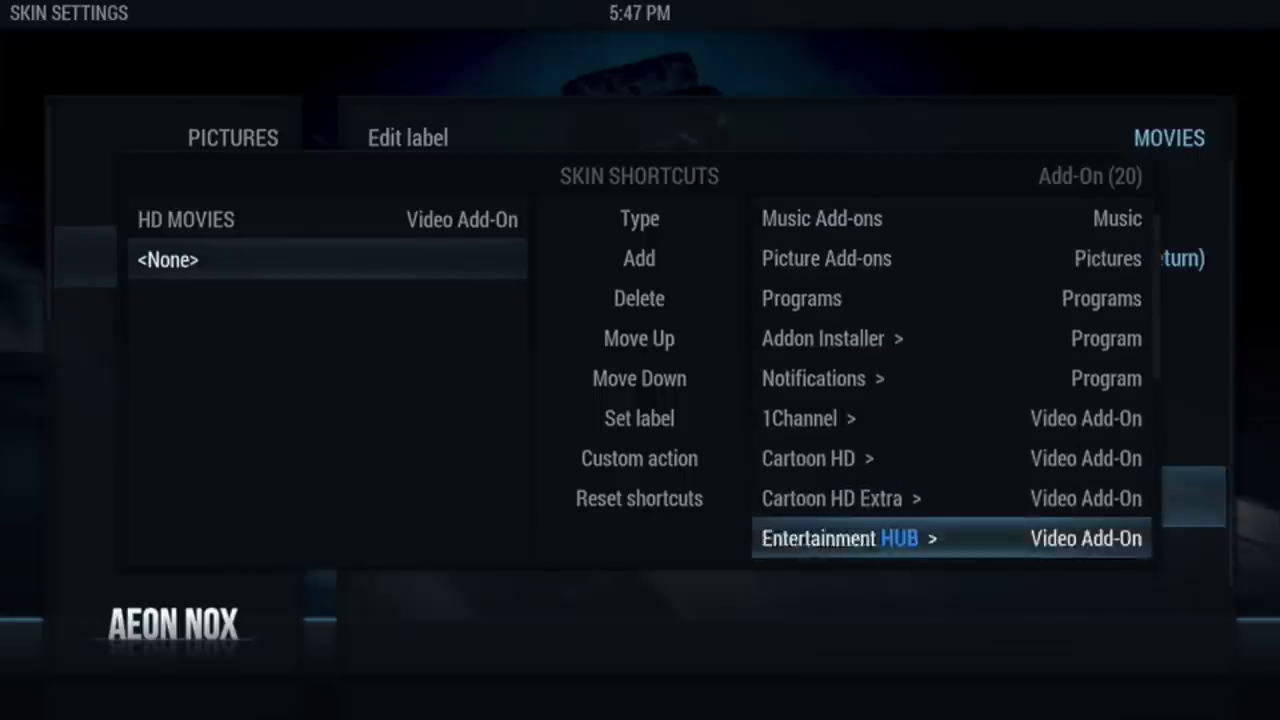
key("Down")
key("Down")
key("Down")
key("Down")
key("Down")
key("Down")
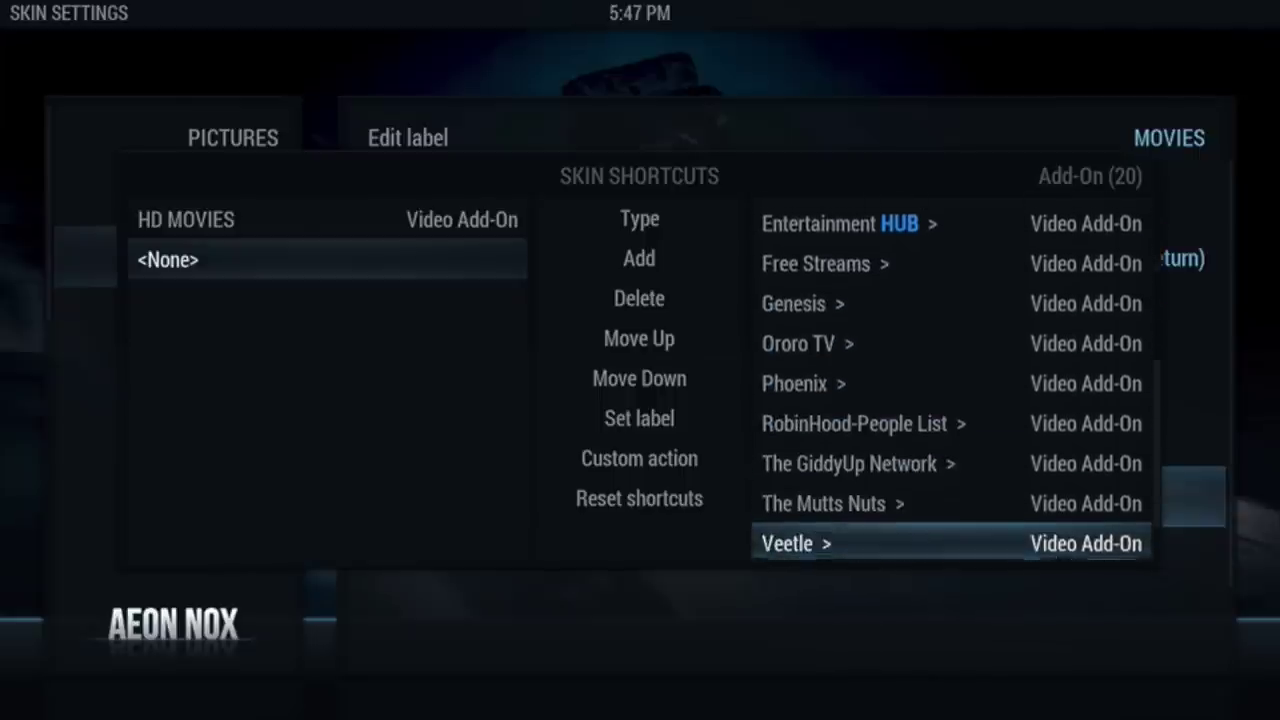
key("Up")
key("Up")
key("Return")
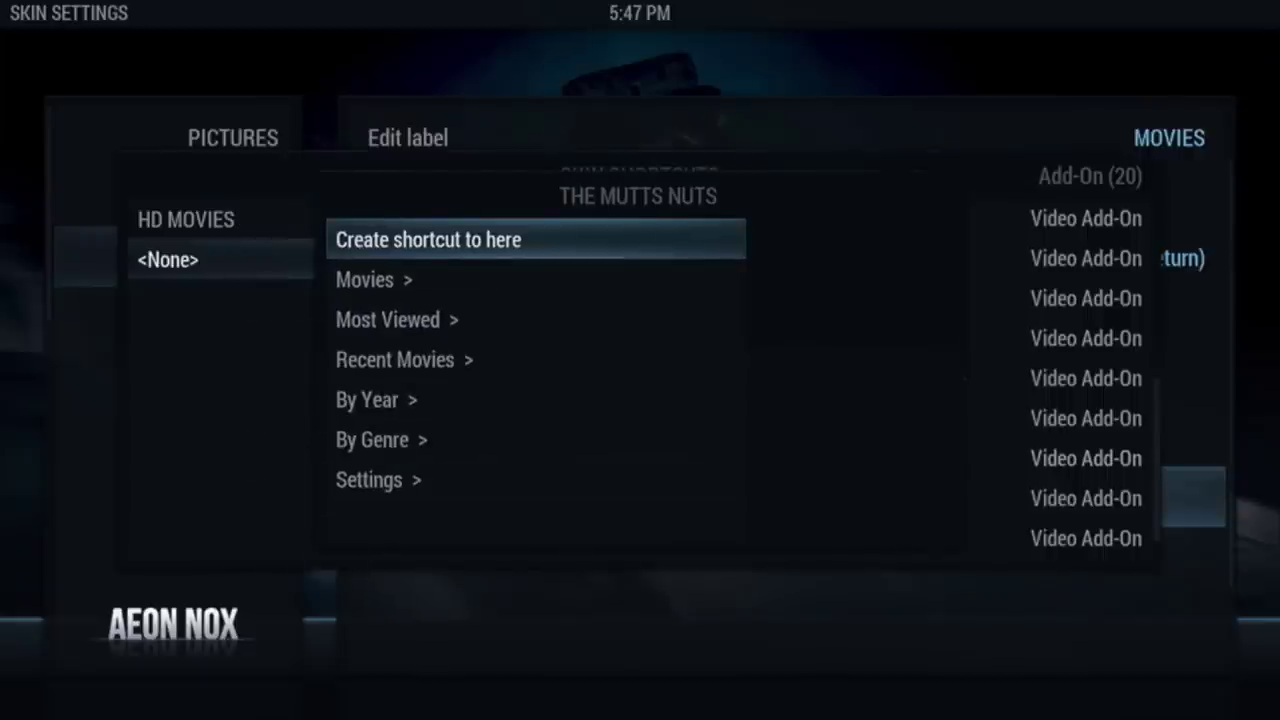
Create a shortcut to The Mutts Nuts' Recent Movies folder
key("Down")
key("Down")
key("Down")
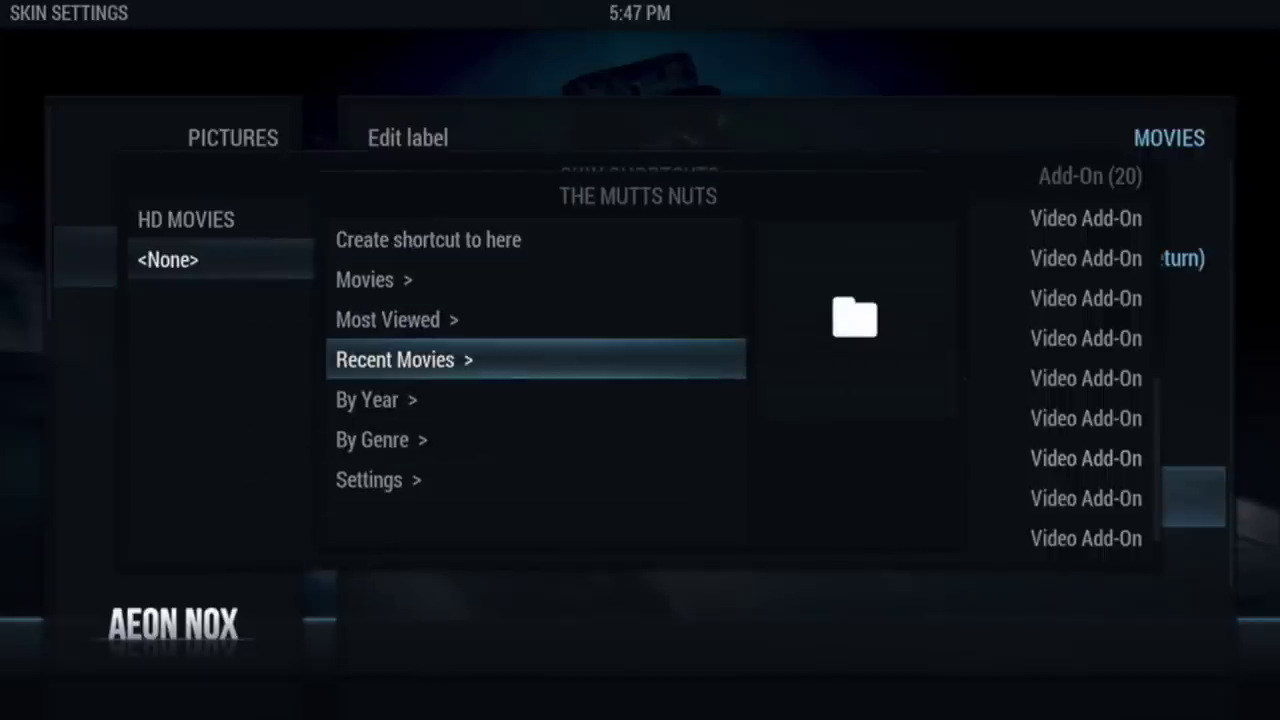
key("Return")
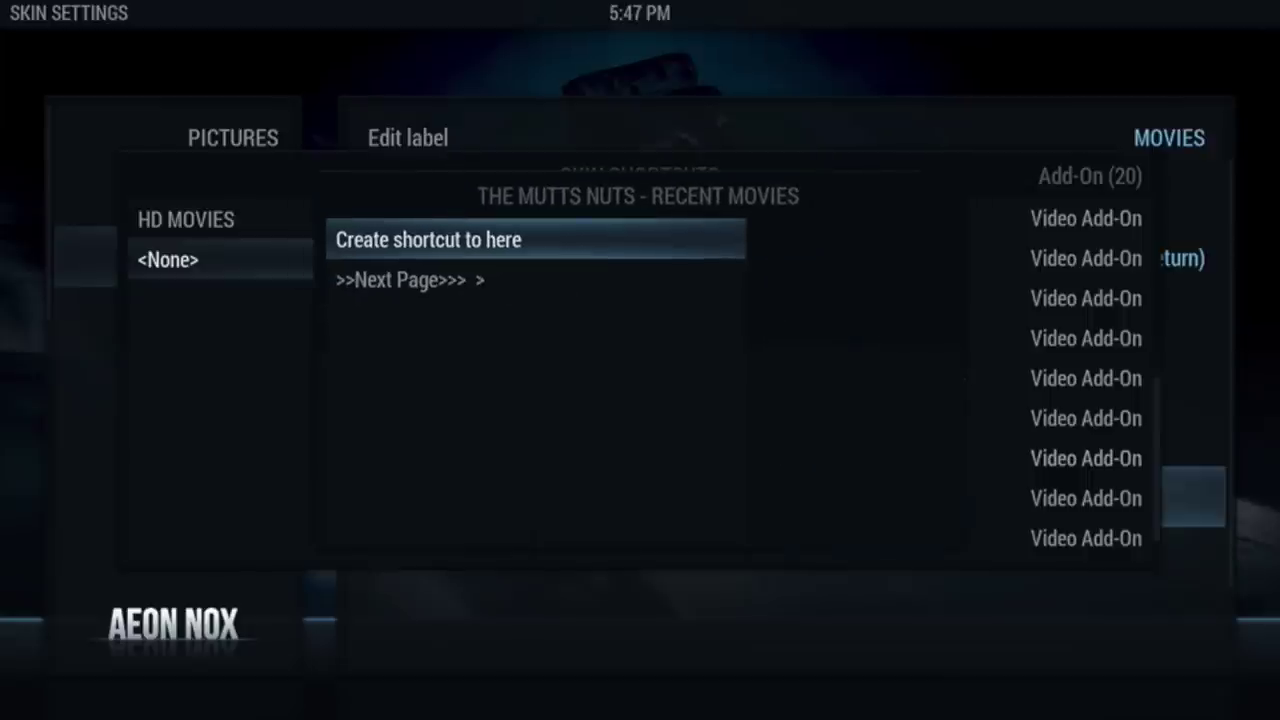
key("Down")
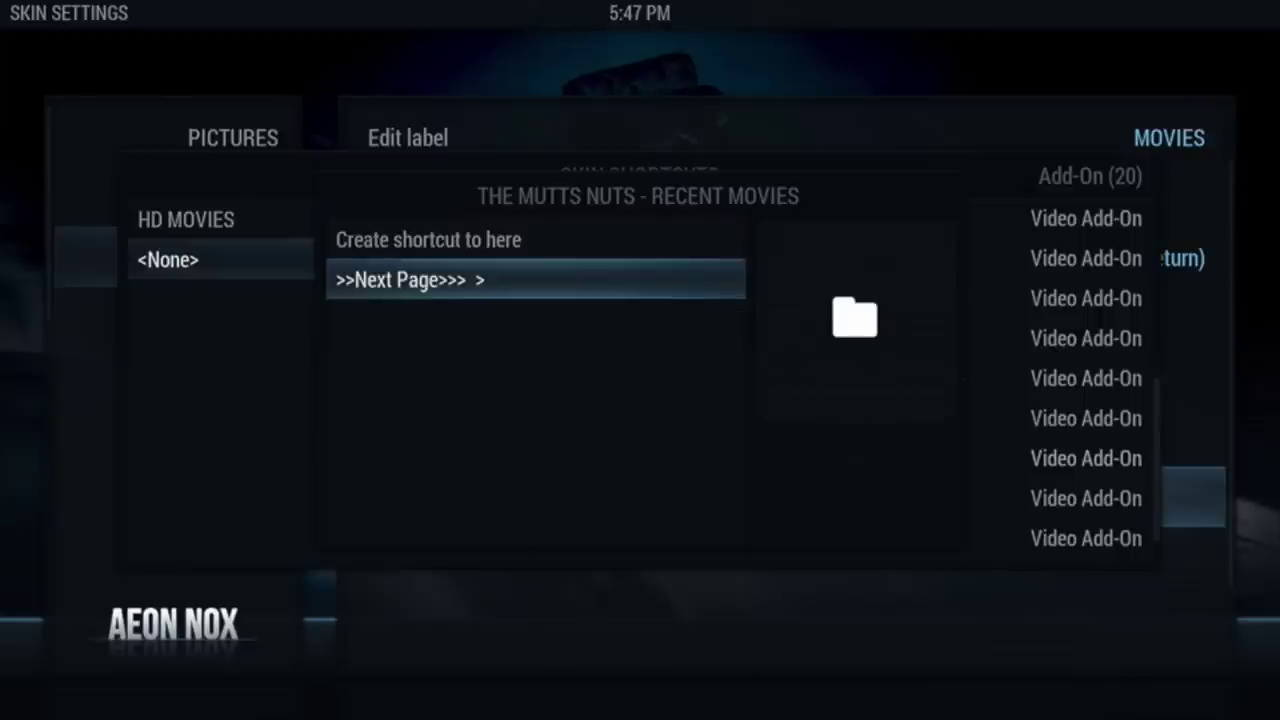
key("Up")
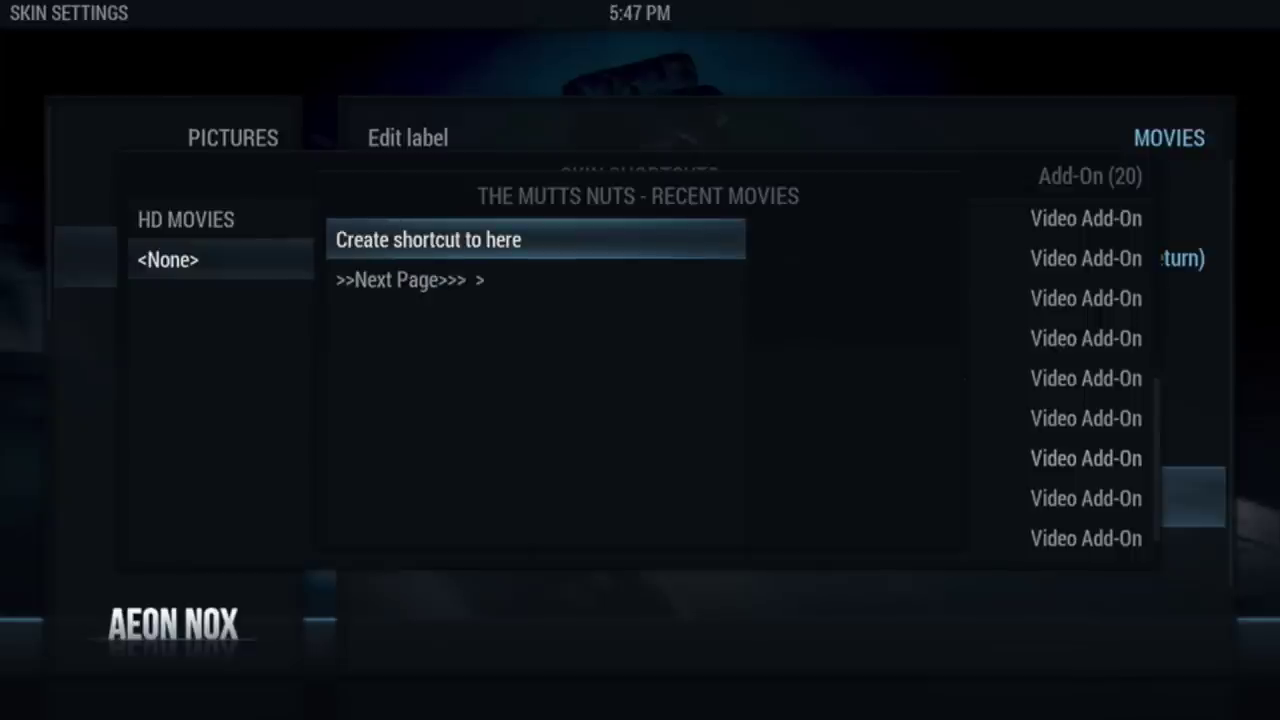
key("Return")
key("Left")
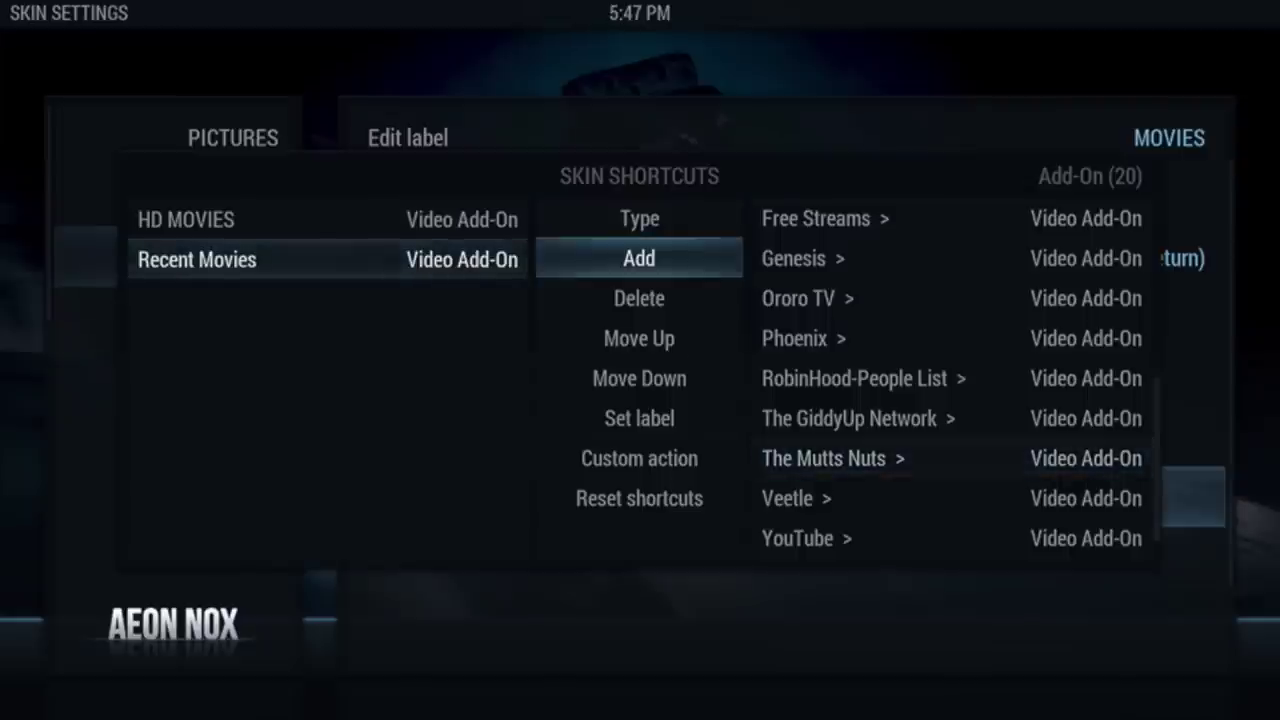
Relabel the Recent Movies shortcut to 'LATEST MOVIES'
key("Left")
key("Up")
key("Down")
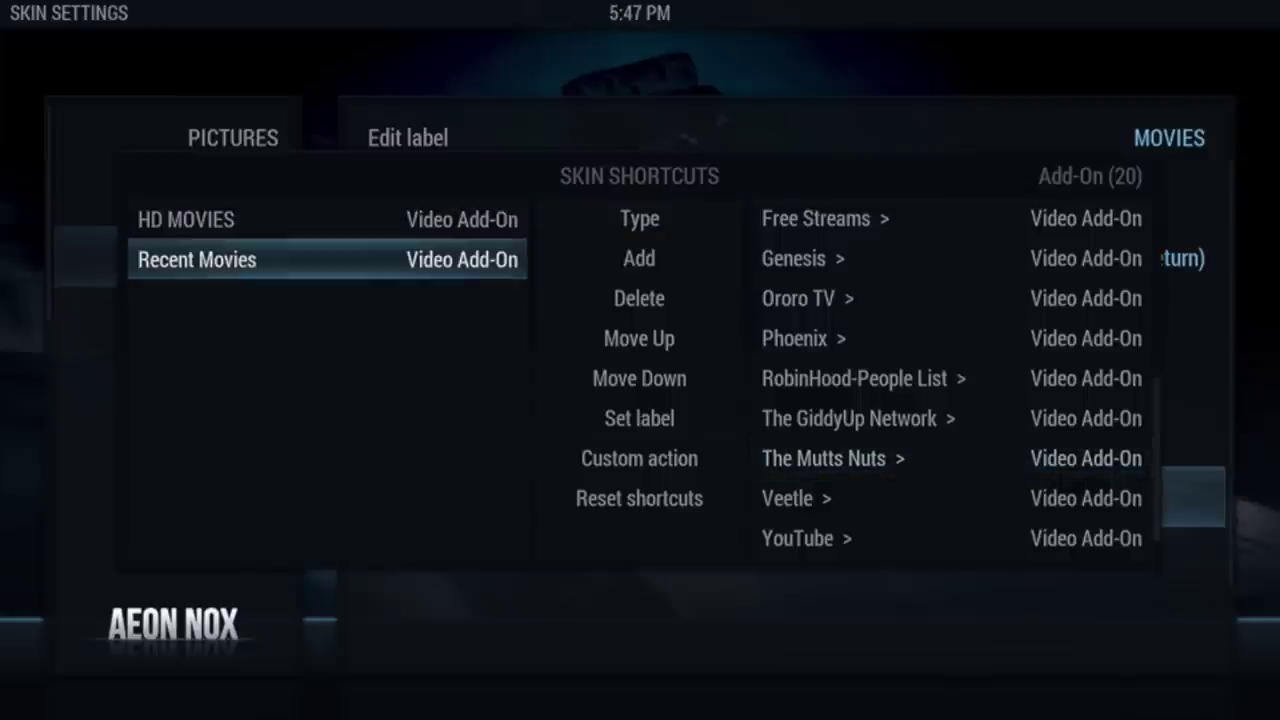
key("Up")
key("Down")
key("Right")
key("Down")
key("Down")
key("Down")
key("Down")
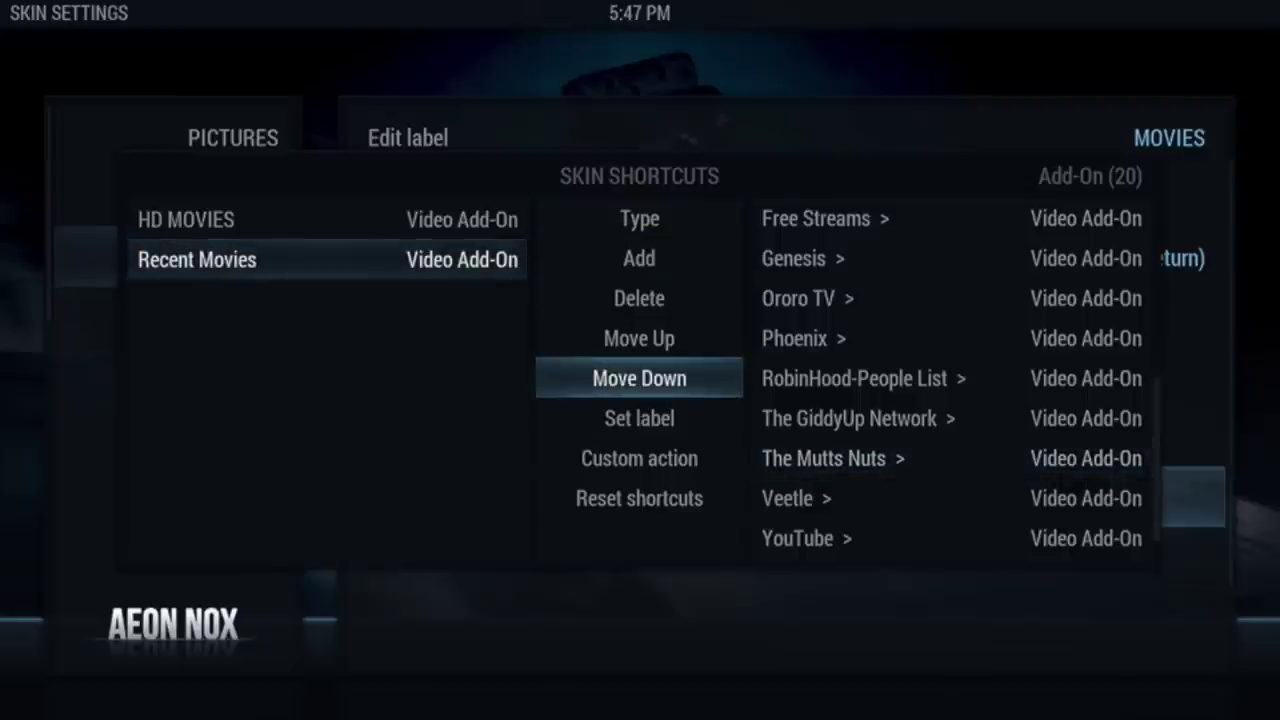
key("Return")
key("BackSpace")
key("BackSpace")
key("BackSpace")
key("BackSpace")
key("BackSpace")
key("BackSpace")
key("BackSpace")
key("BackSpace")
key("BackSpace")
key("BackSpace")
key("BackSpace")
key("BackSpace")
key("BackSpace")
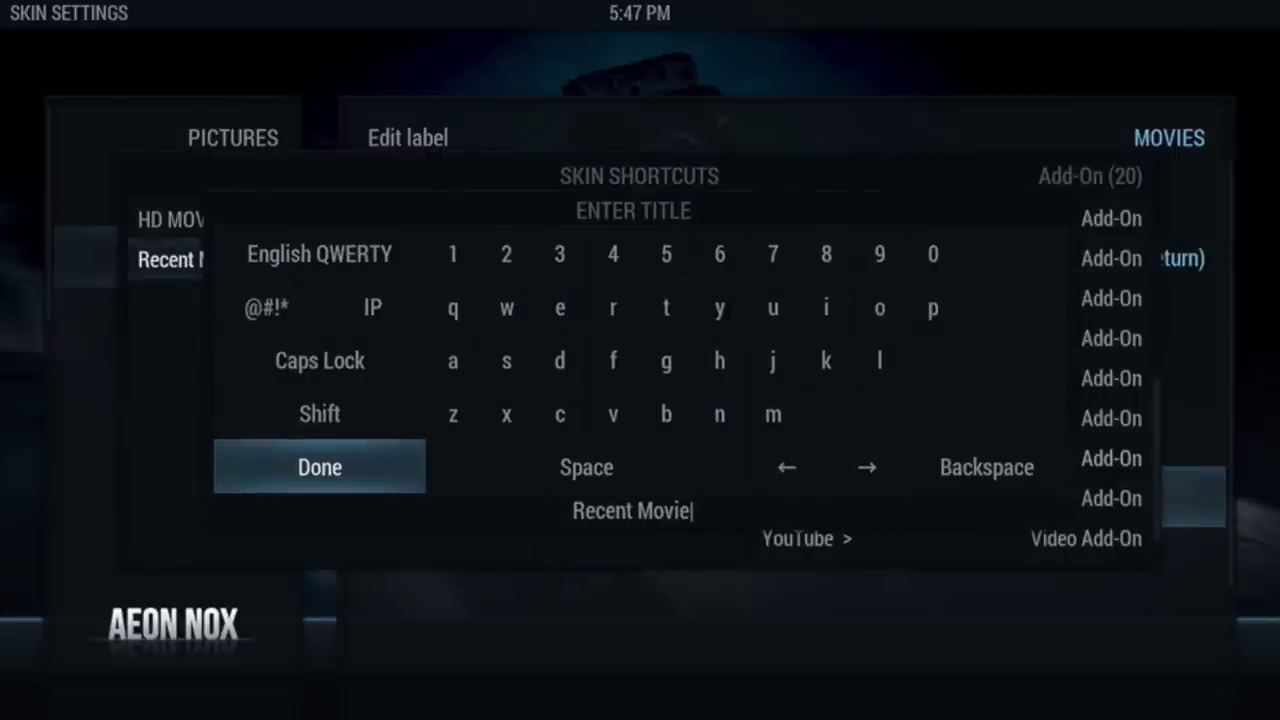
type("Latest")
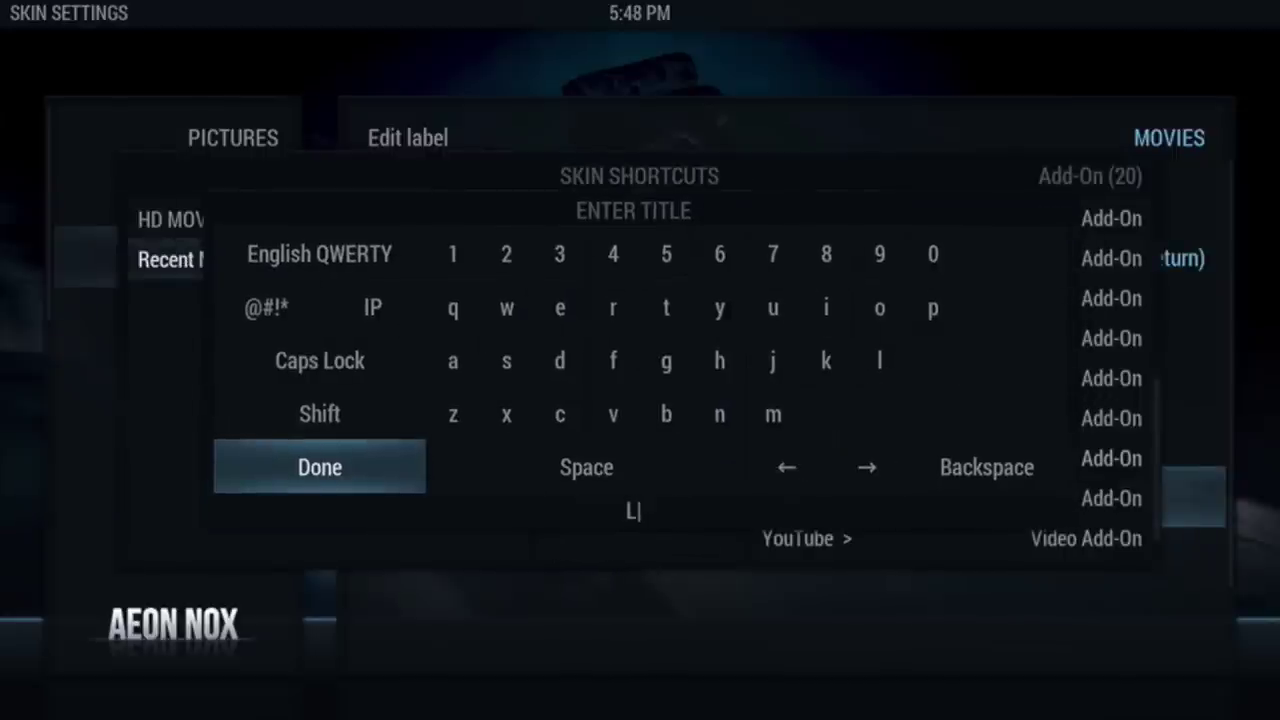
type("ATEST MOVIES")
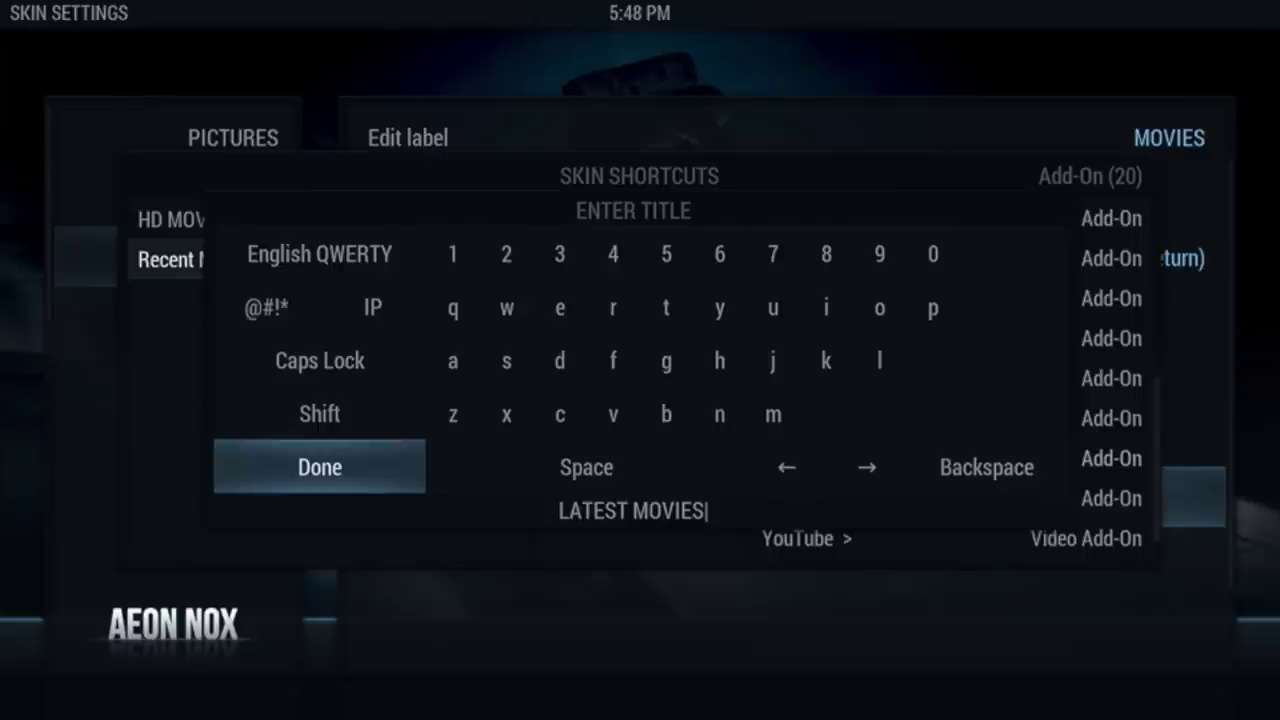
key("Return")
Move LATEST MOVIES above HD MOVIES, then back below it
left_click(639, 338)
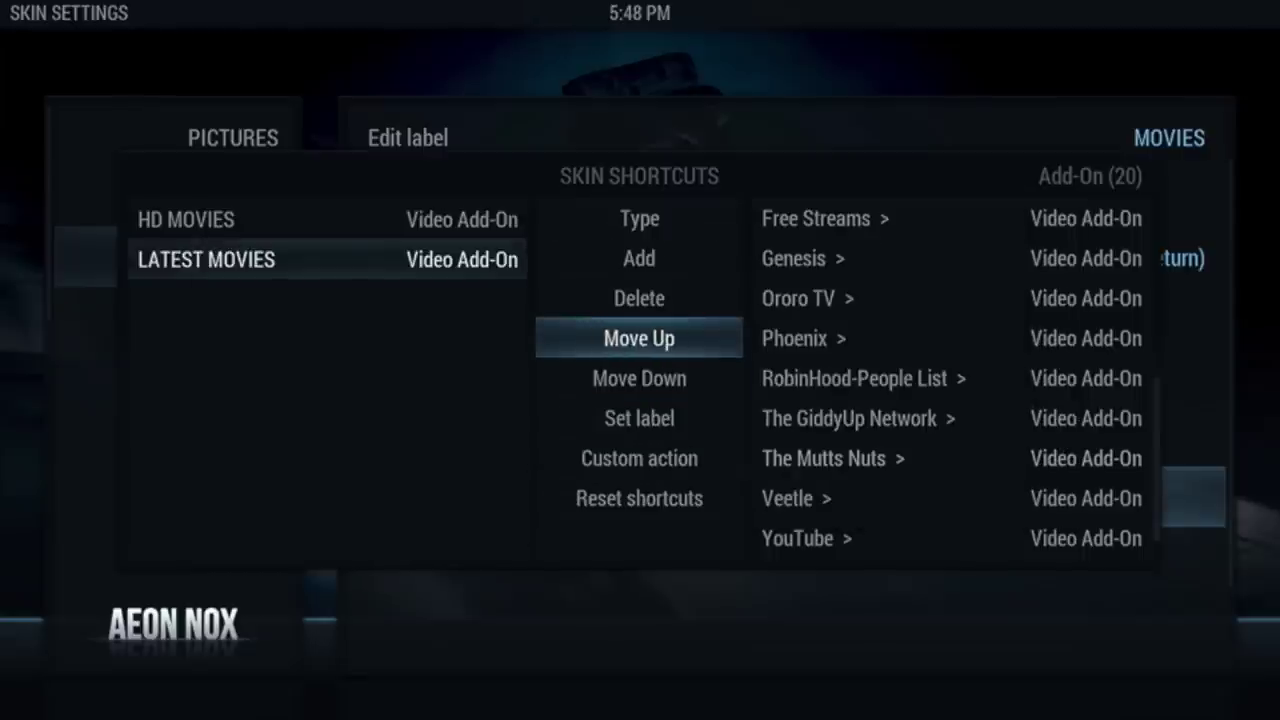
left_click(327, 259)
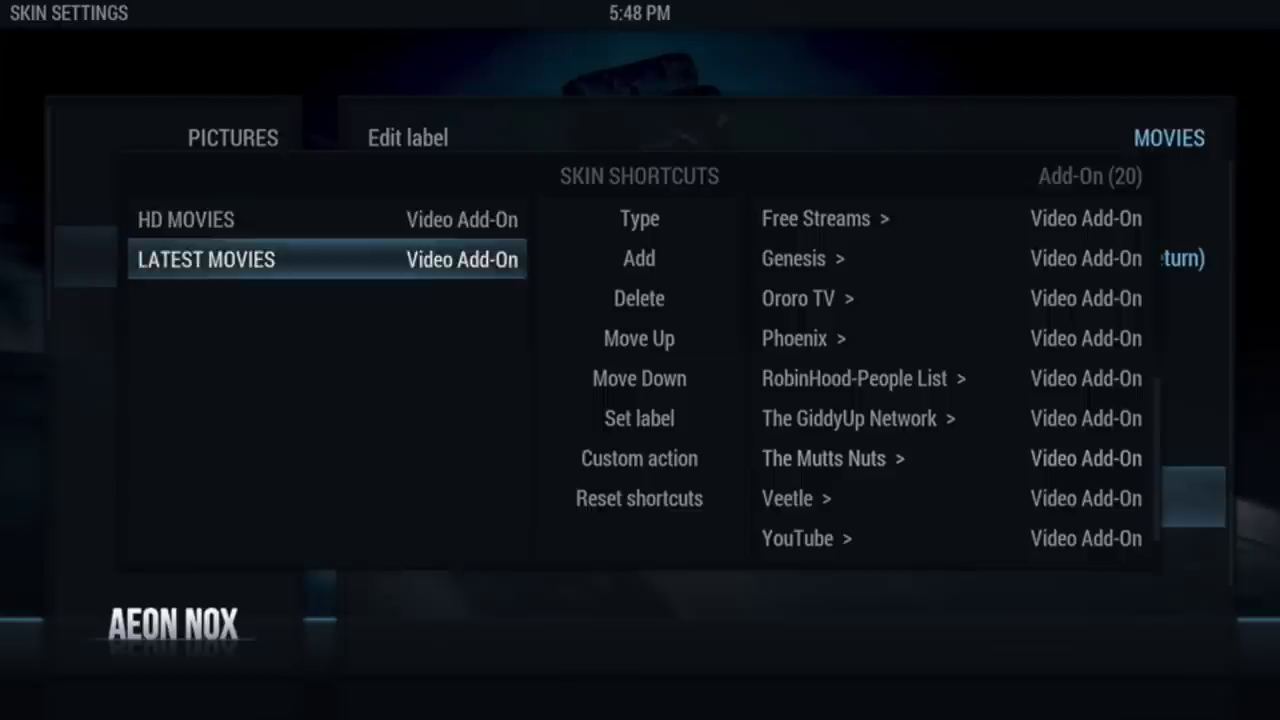
key("Right")
key("Return")
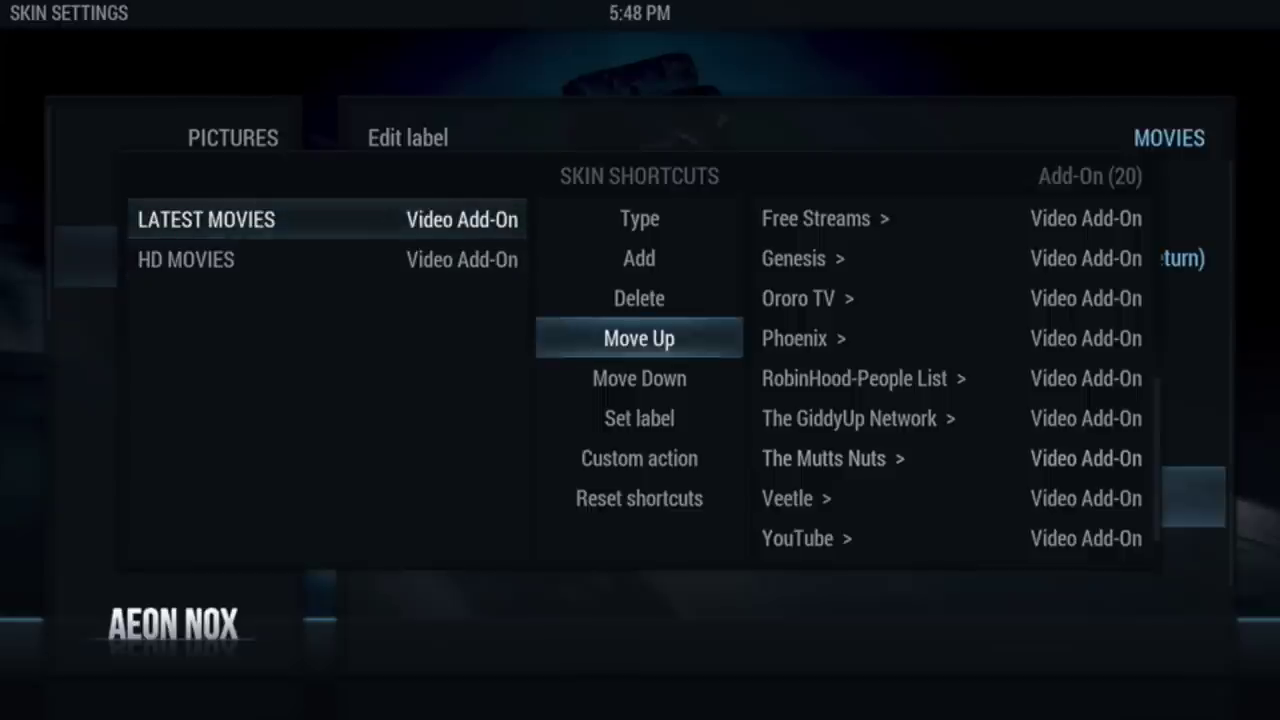
key("Down")
key("Return")
key("Up")
key("Up")
key("Up")
key("Up")
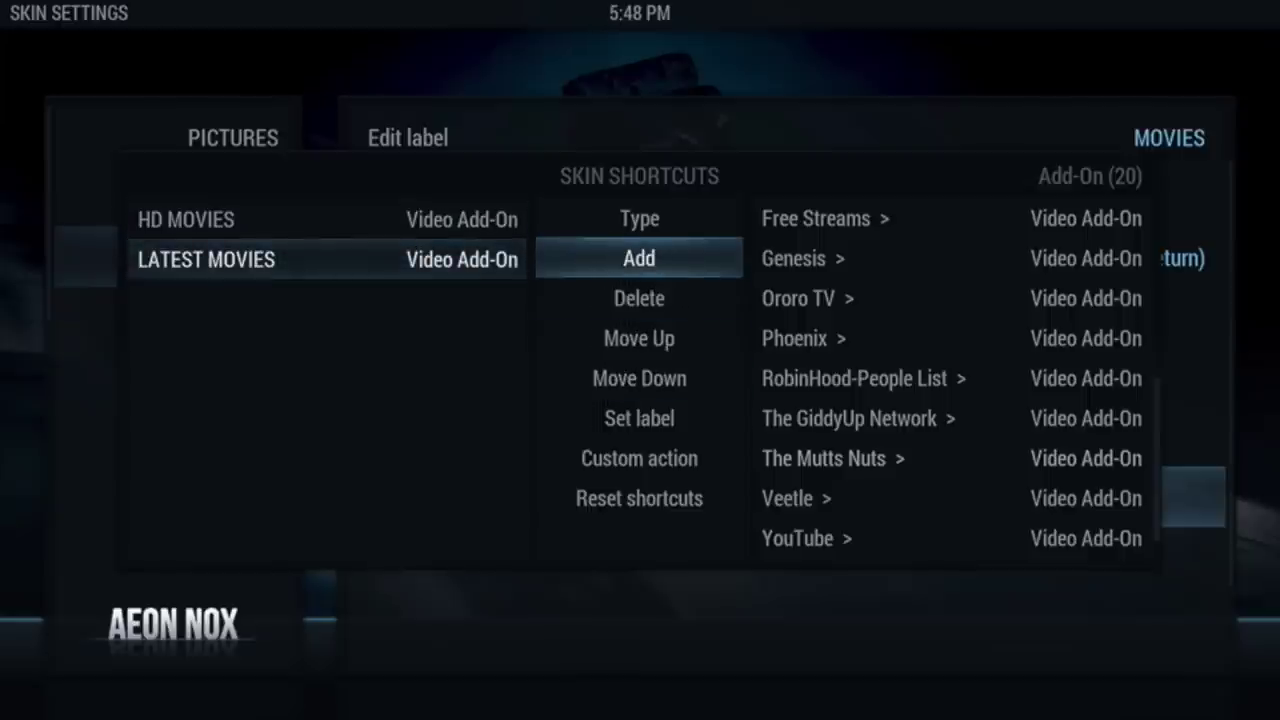